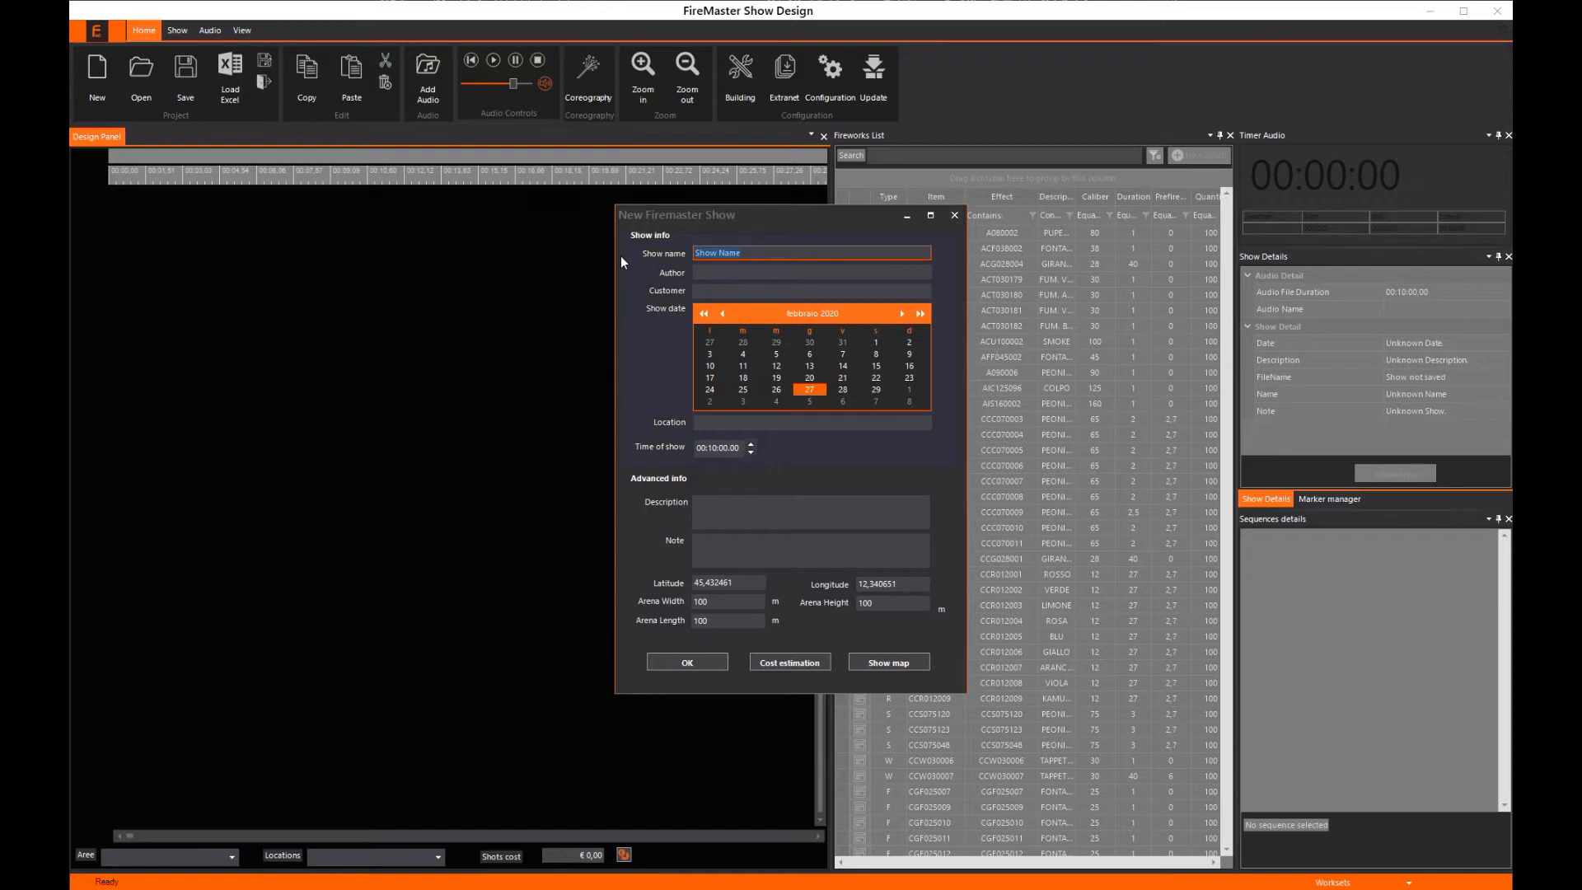
Name the new show "Padova - Prato della Valle".
{"action": "type", "text": "Padova"}
{"action": "key", "text": "BackSpace"}
{"action": "key", "text": "BackSpace"}
{"action": "key", "text": "BackSpace"}
{"action": "key", "text": "BackSpace"}
{"action": "key", "text": "BackSpace"}
{"action": "key", "text": "BackSpace"}
{"action": "type", "text": "Padova - Prato della Vall"}
Set the show date to 30 May 2020 and enter "Prato della Valle" as the description.
{"action": "left_click", "coordinate": [804, 315]}
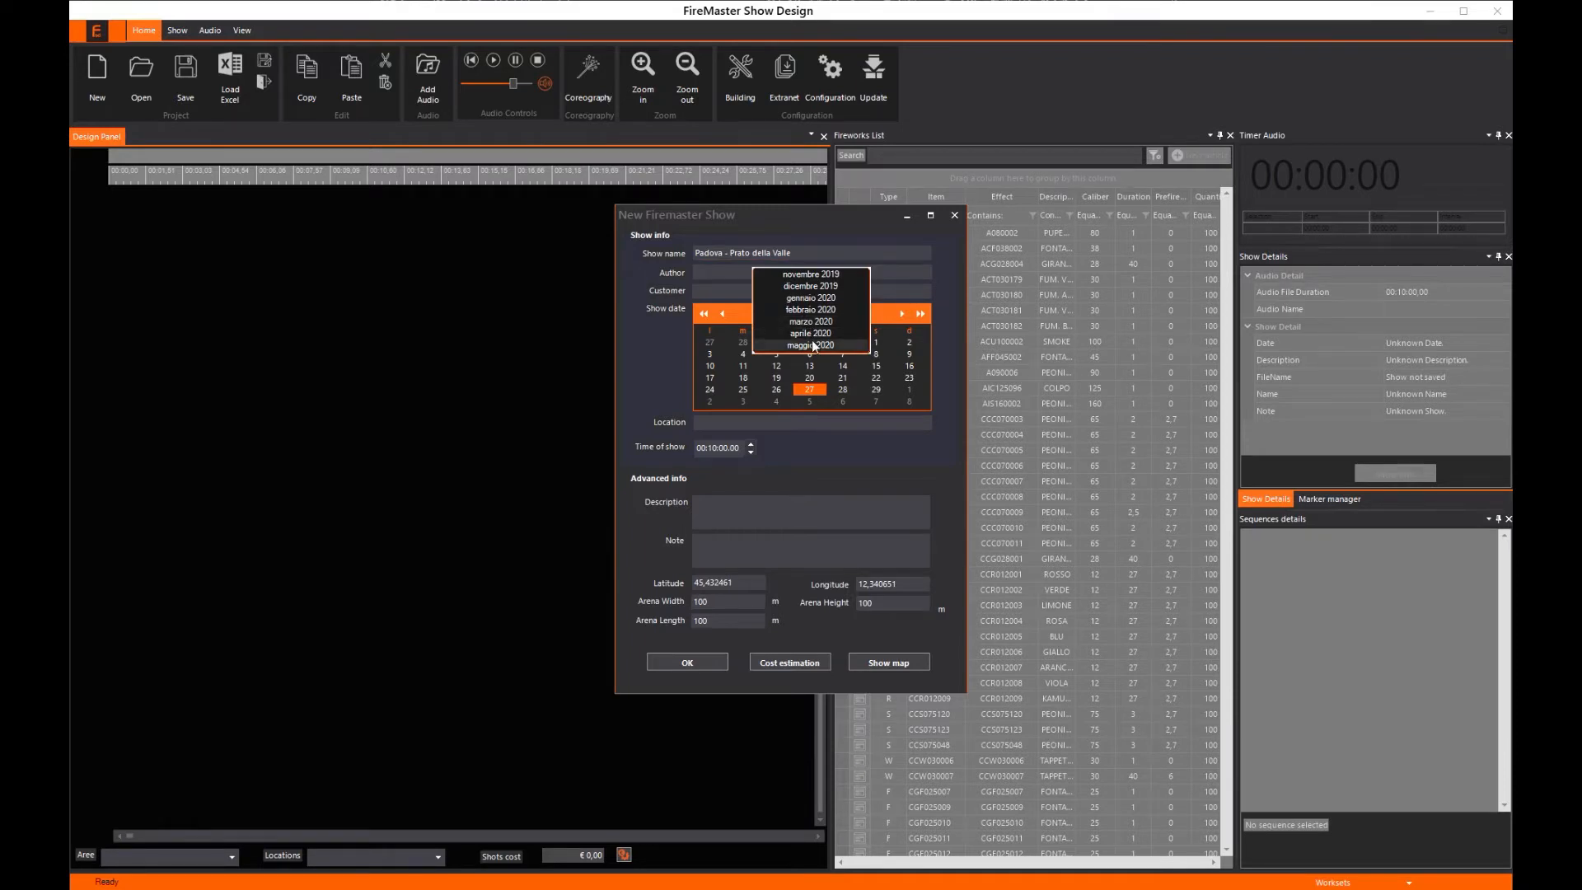
{"action": "left_click", "coordinate": [812, 343]}
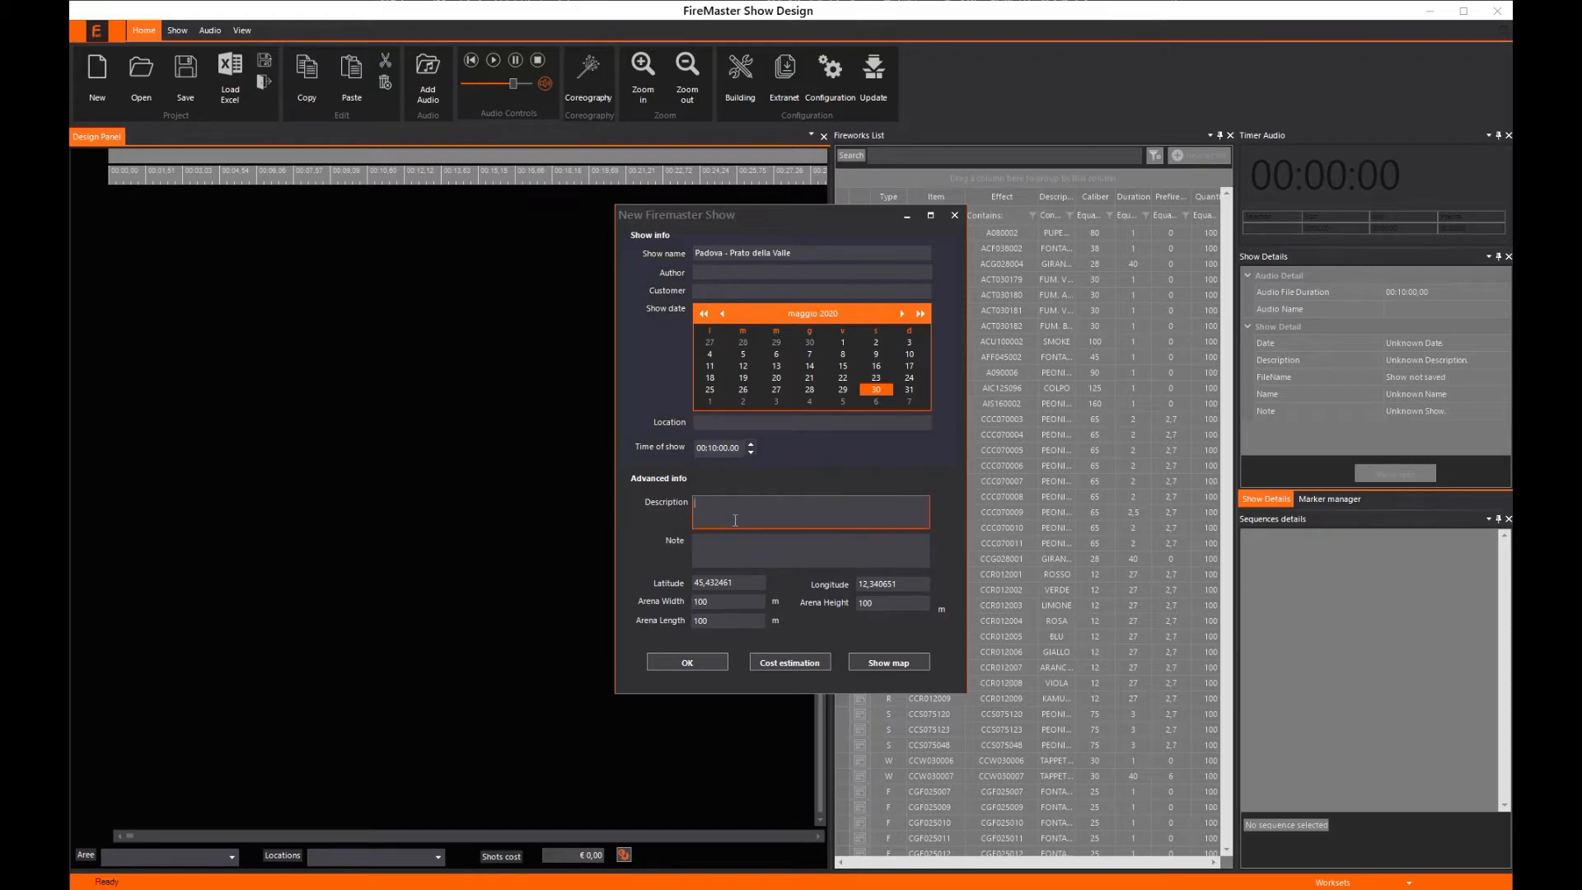
{"action": "type", "text": "Prato della Valle"}
Find "padova prato della valle" on the show map and place the location marker at the centre of the oval garden.
{"action": "left_click_drag", "start_coordinate": [771, 215], "coordinate": [511, 221]}
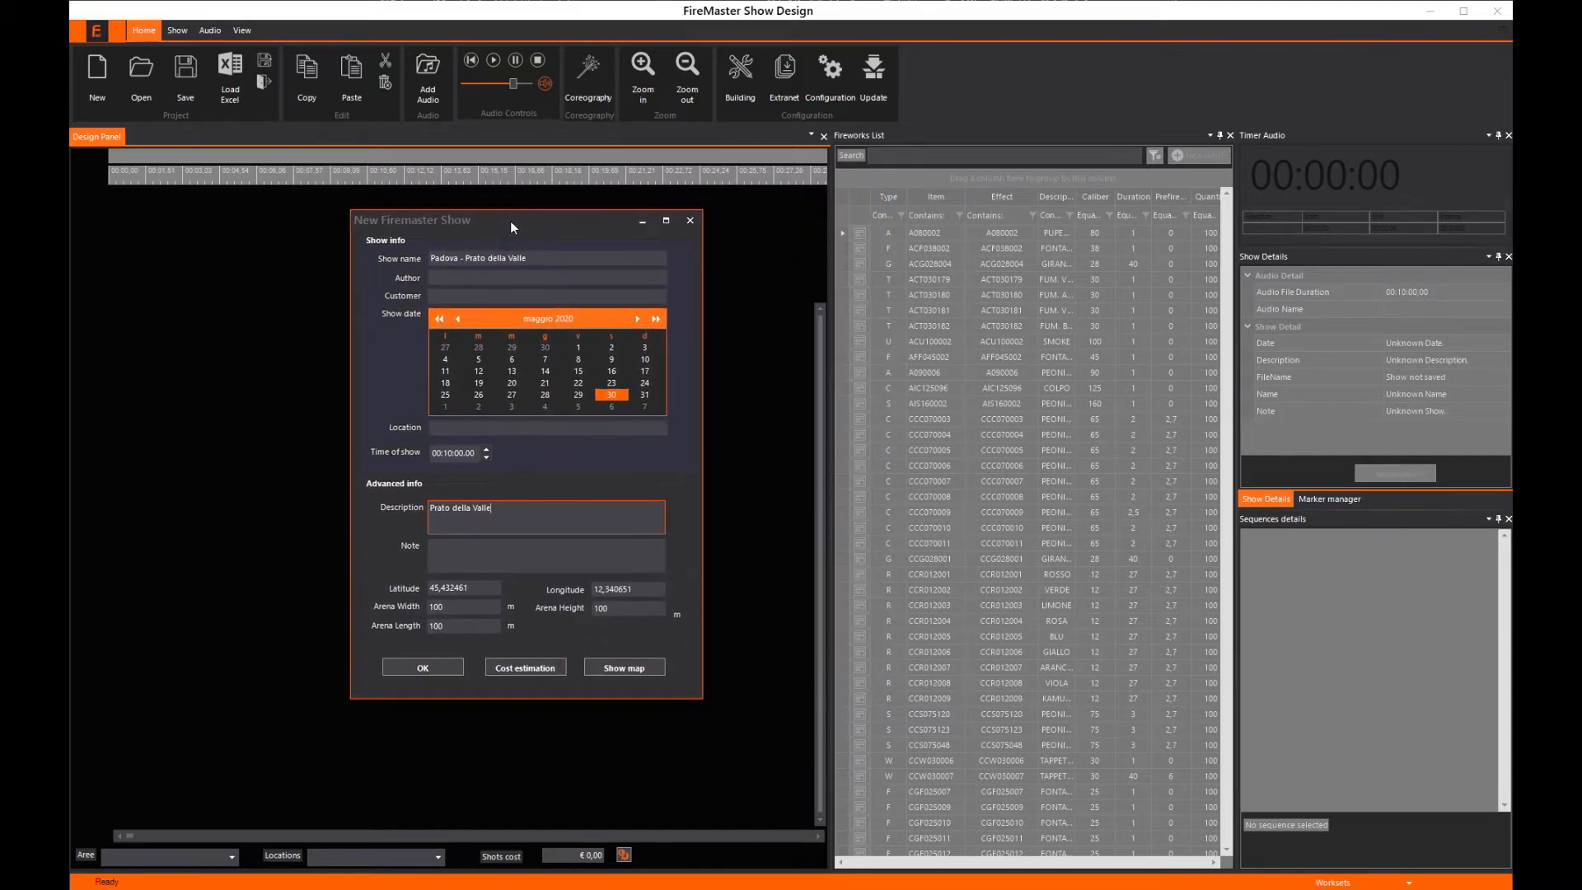
{"action": "left_click", "coordinate": [634, 668]}
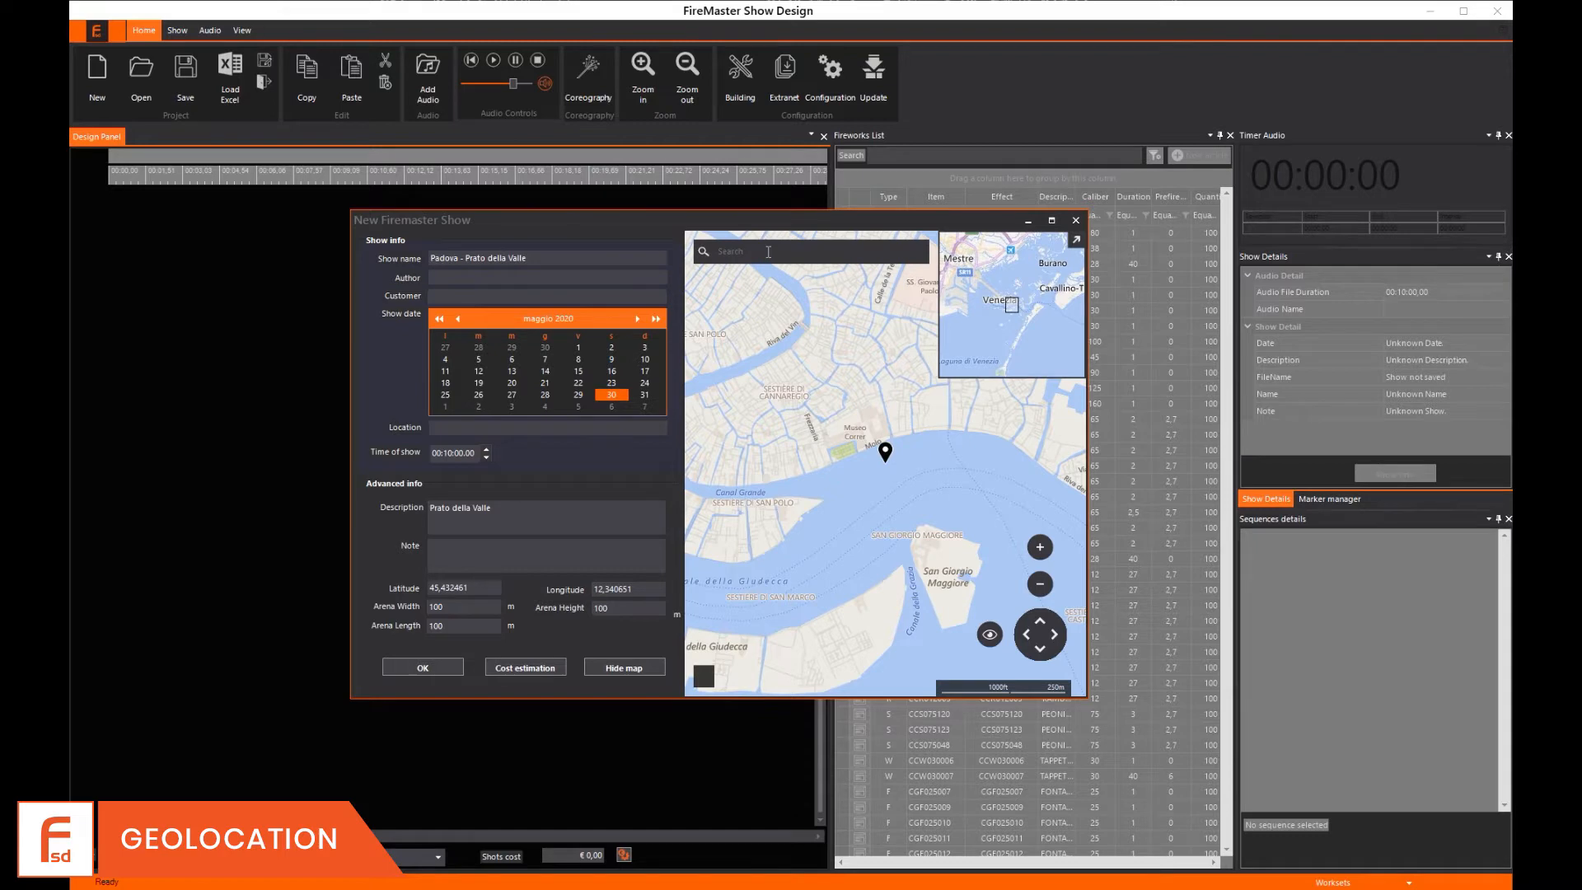
{"action": "left_click", "coordinate": [768, 252]}
{"action": "type", "text": "paovova pra"}
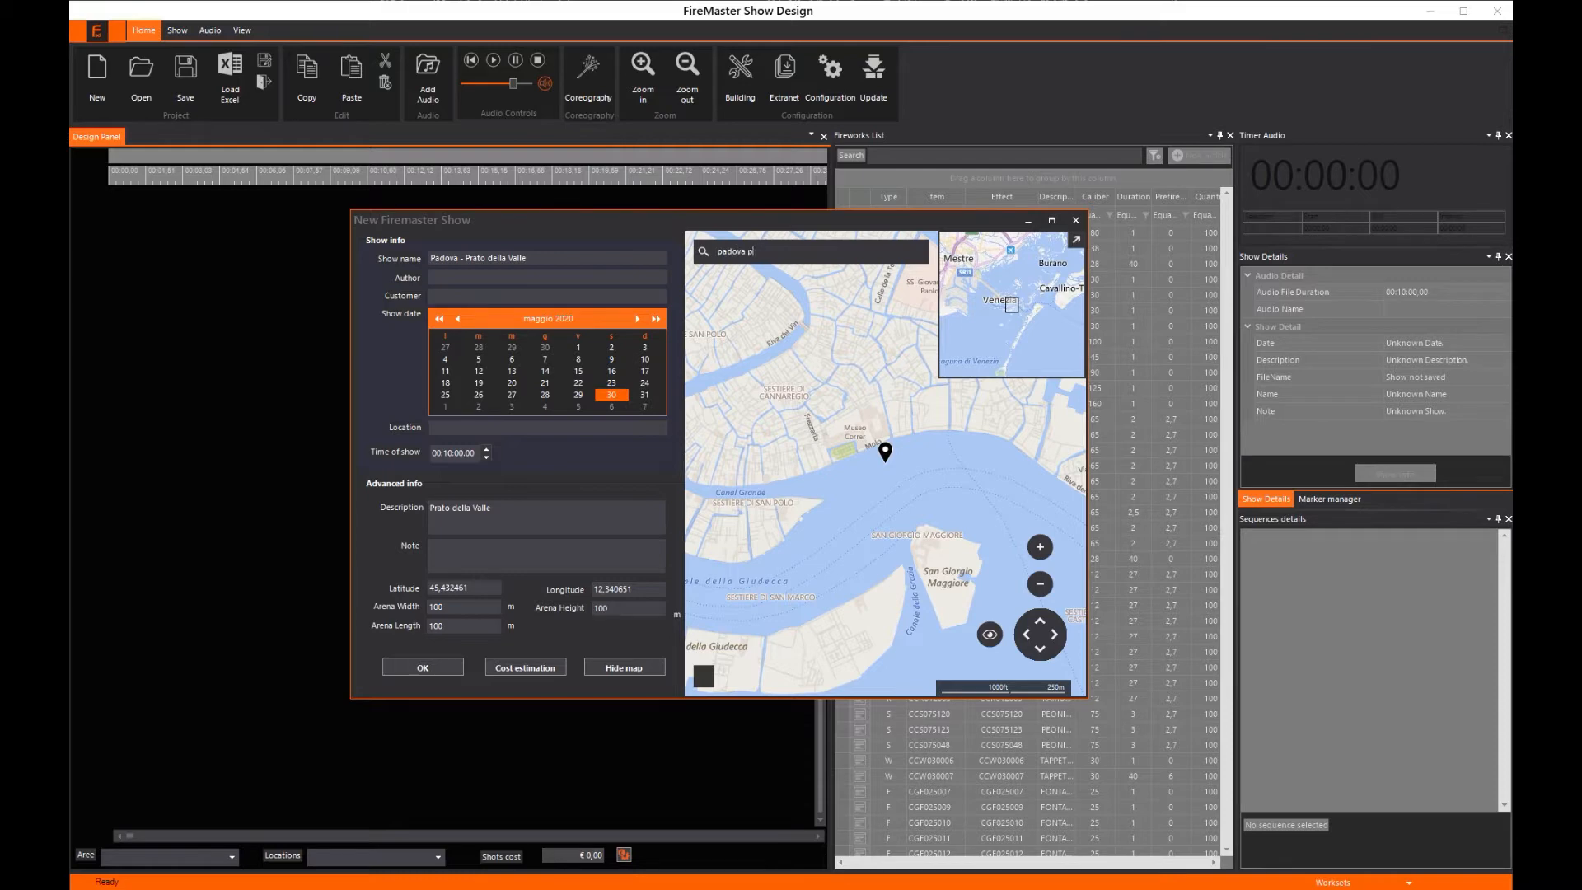
{"action": "key", "text": "Return"}
{"action": "key", "text": "Return"}
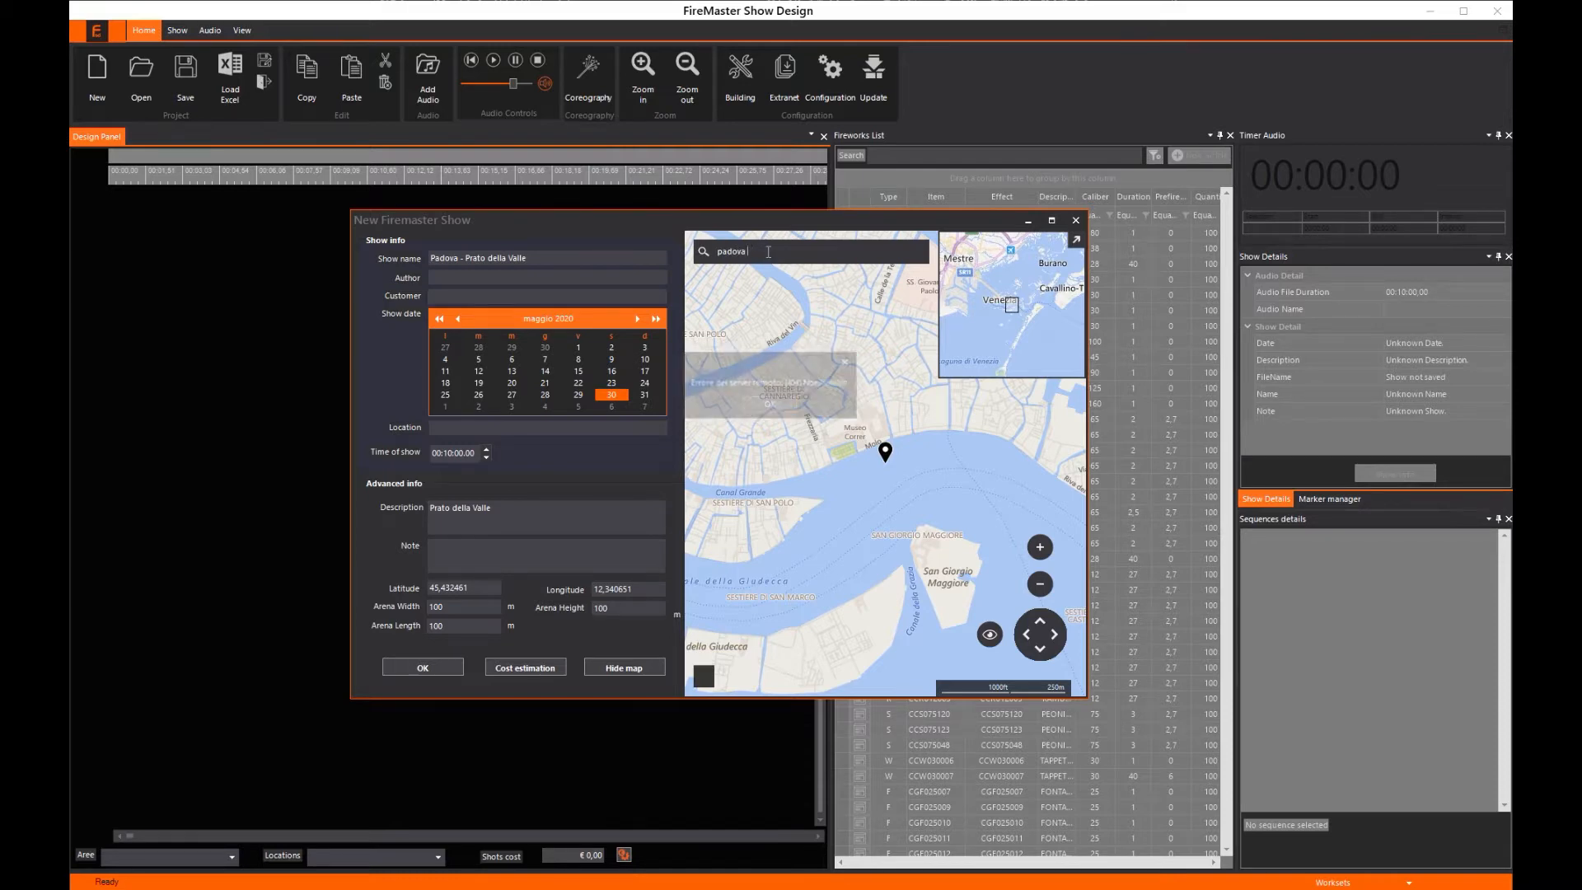
{"action": "type", "text": "prato"}
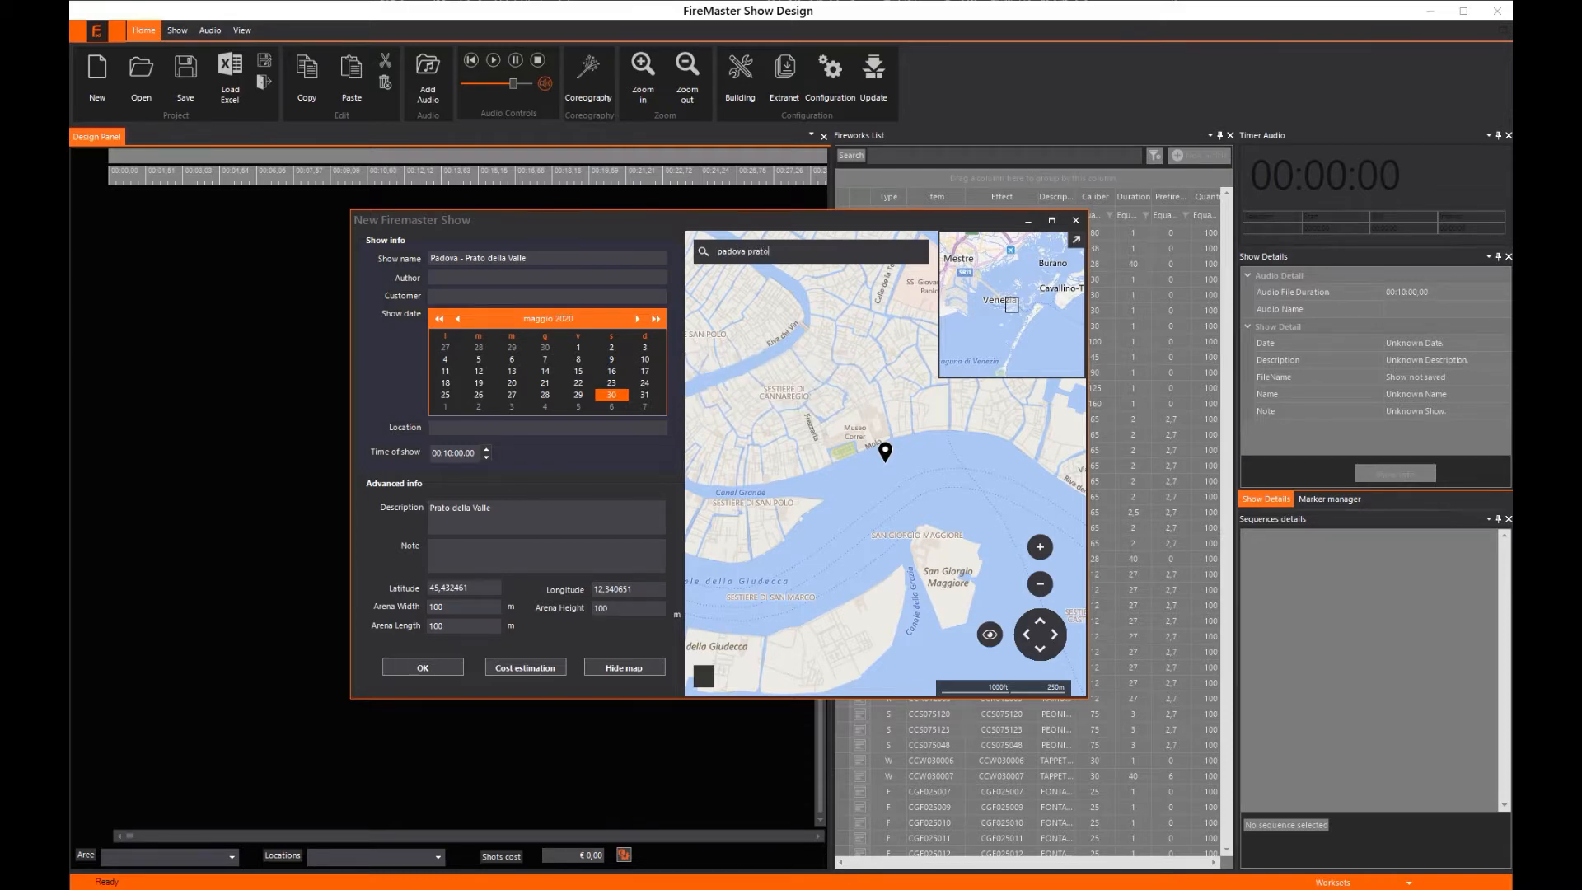
{"action": "type", "text": " della valle"}
{"action": "key", "text": "Return"}
{"action": "left_click_drag", "start_coordinate": [739, 517], "coordinate": [897, 521]}
{"action": "left_click", "coordinate": [884, 473]}
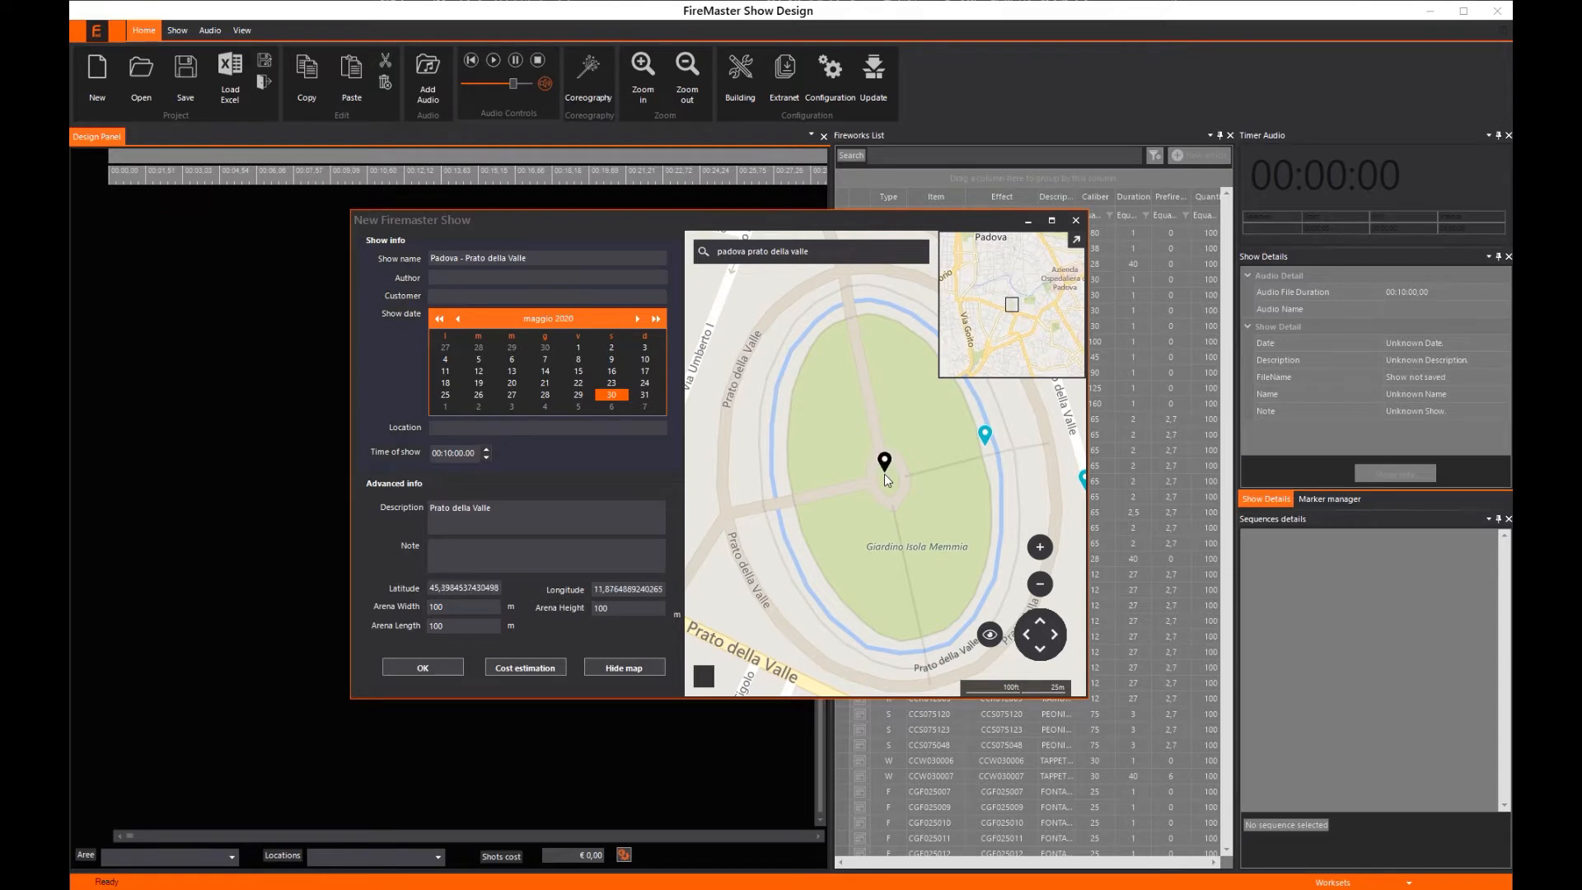
Set the show budget to €10,000 in the cost estimation.
{"action": "left_click", "coordinate": [538, 674]}
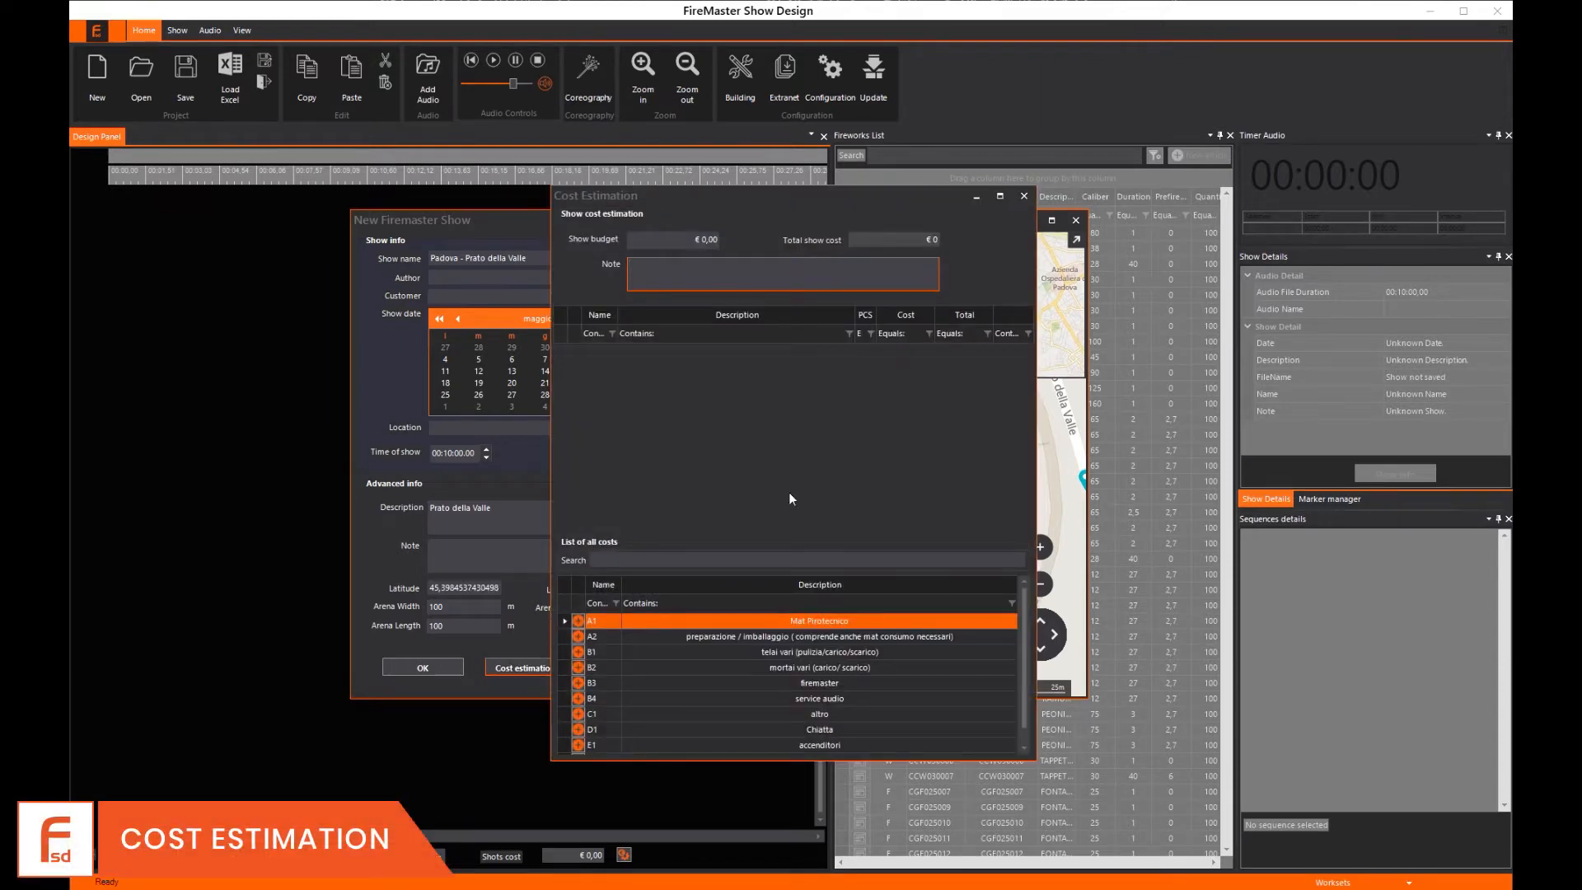
{"action": "left_click", "coordinate": [716, 239]}
{"action": "type", "text": "10000"}
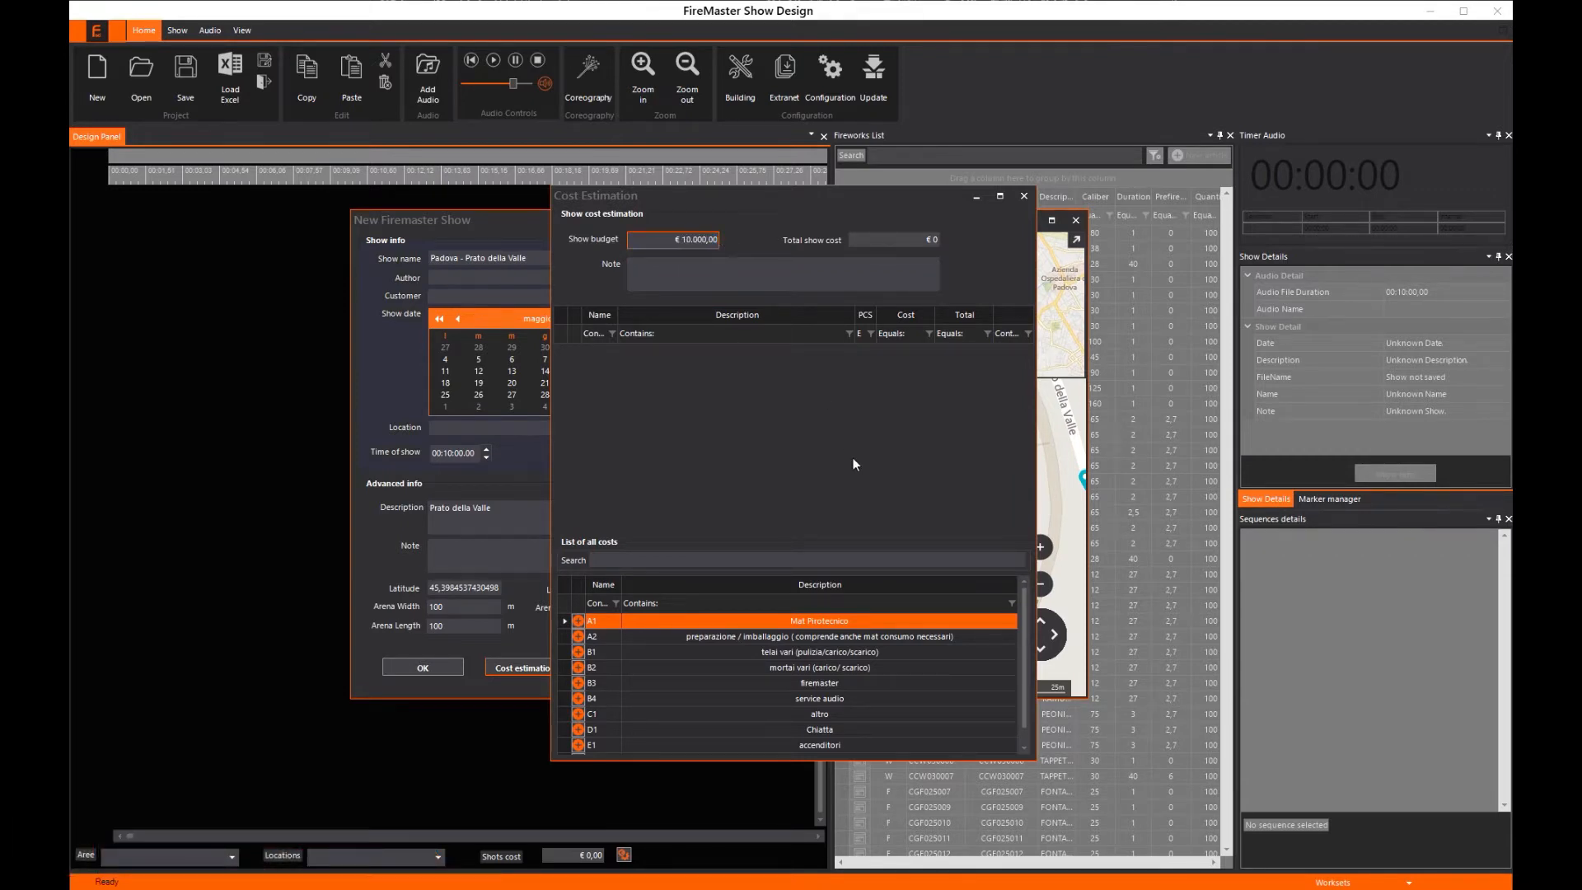
Add Mat Pirotecnico (A1) at a cost of €6,000 and service audio (B4) at €200 to the cost estimation.
{"action": "left_click", "coordinate": [578, 622]}
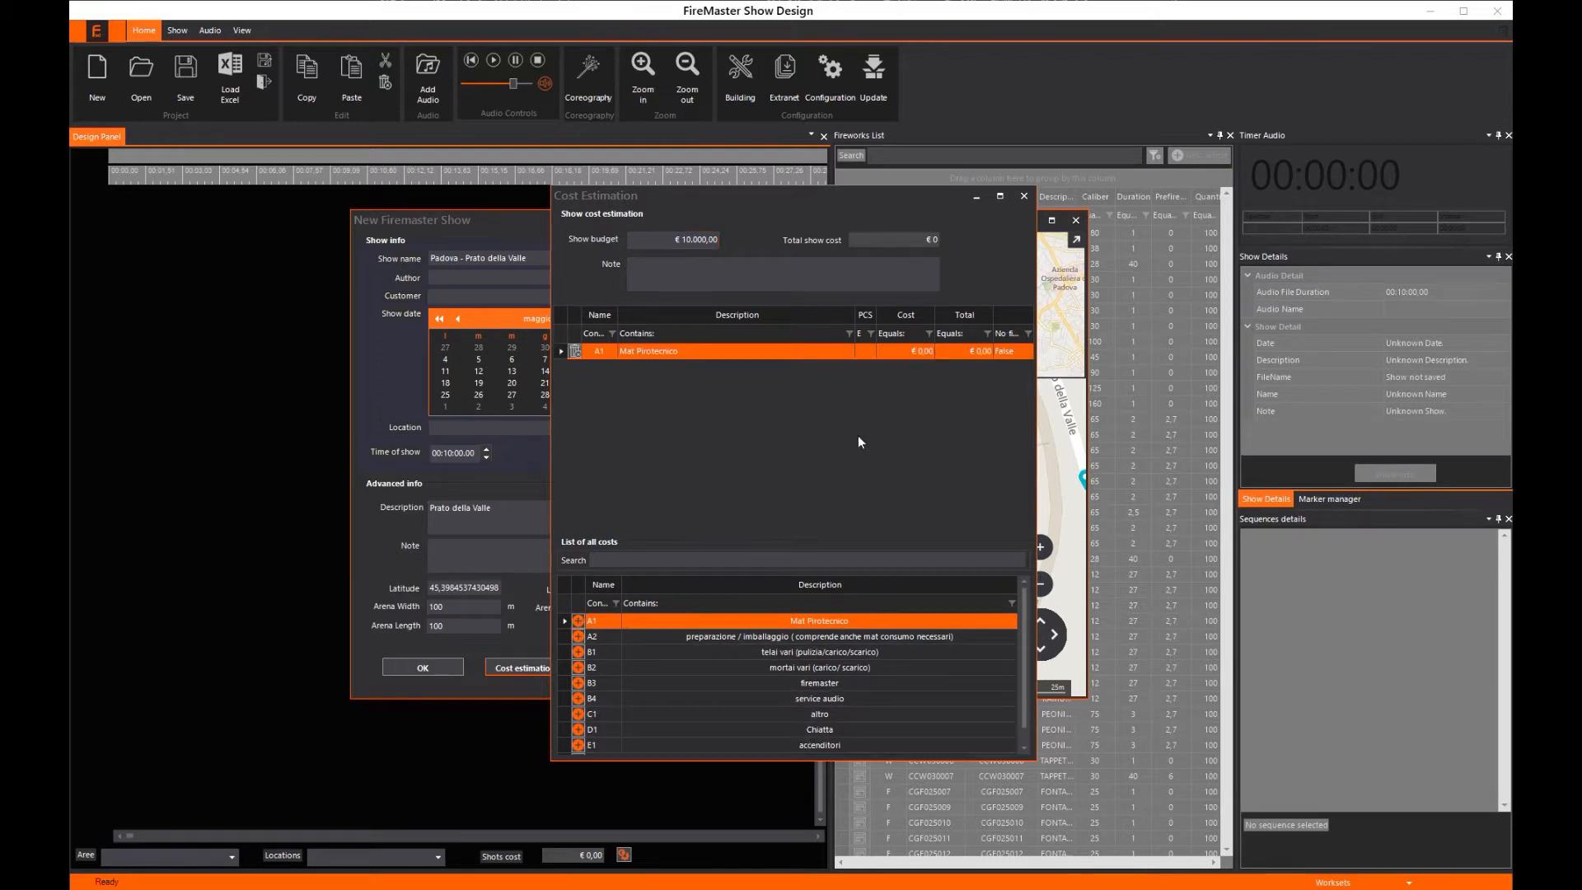
{"action": "left_click", "coordinate": [967, 352]}
{"action": "left_click", "coordinate": [915, 351]}
{"action": "type", "text": "6000"}
{"action": "key", "text": "Return"}
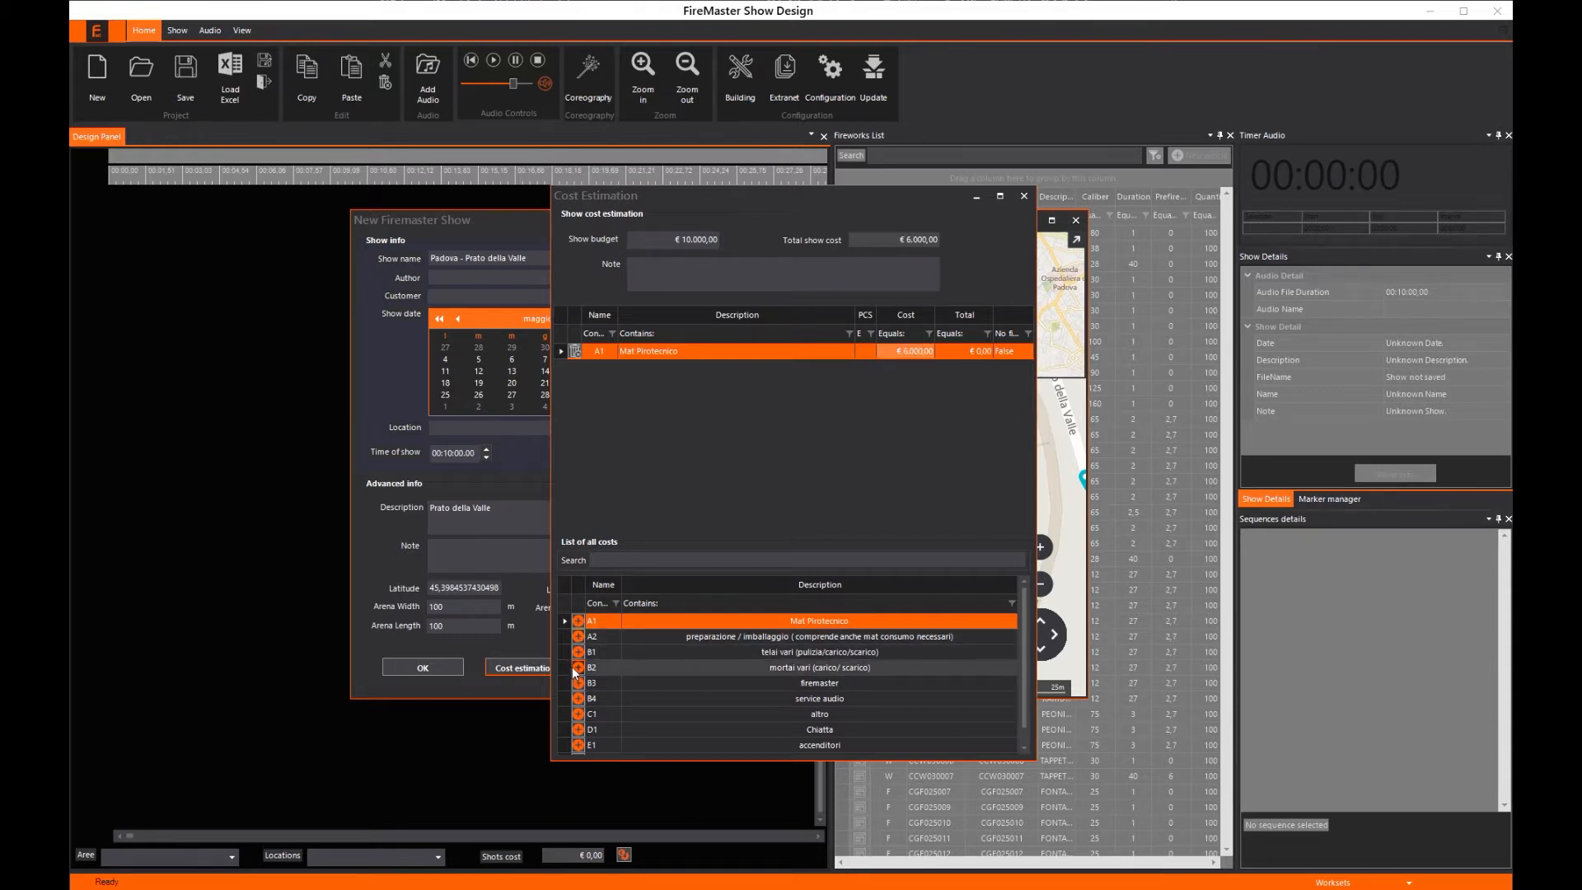
{"action": "left_click", "coordinate": [578, 699]}
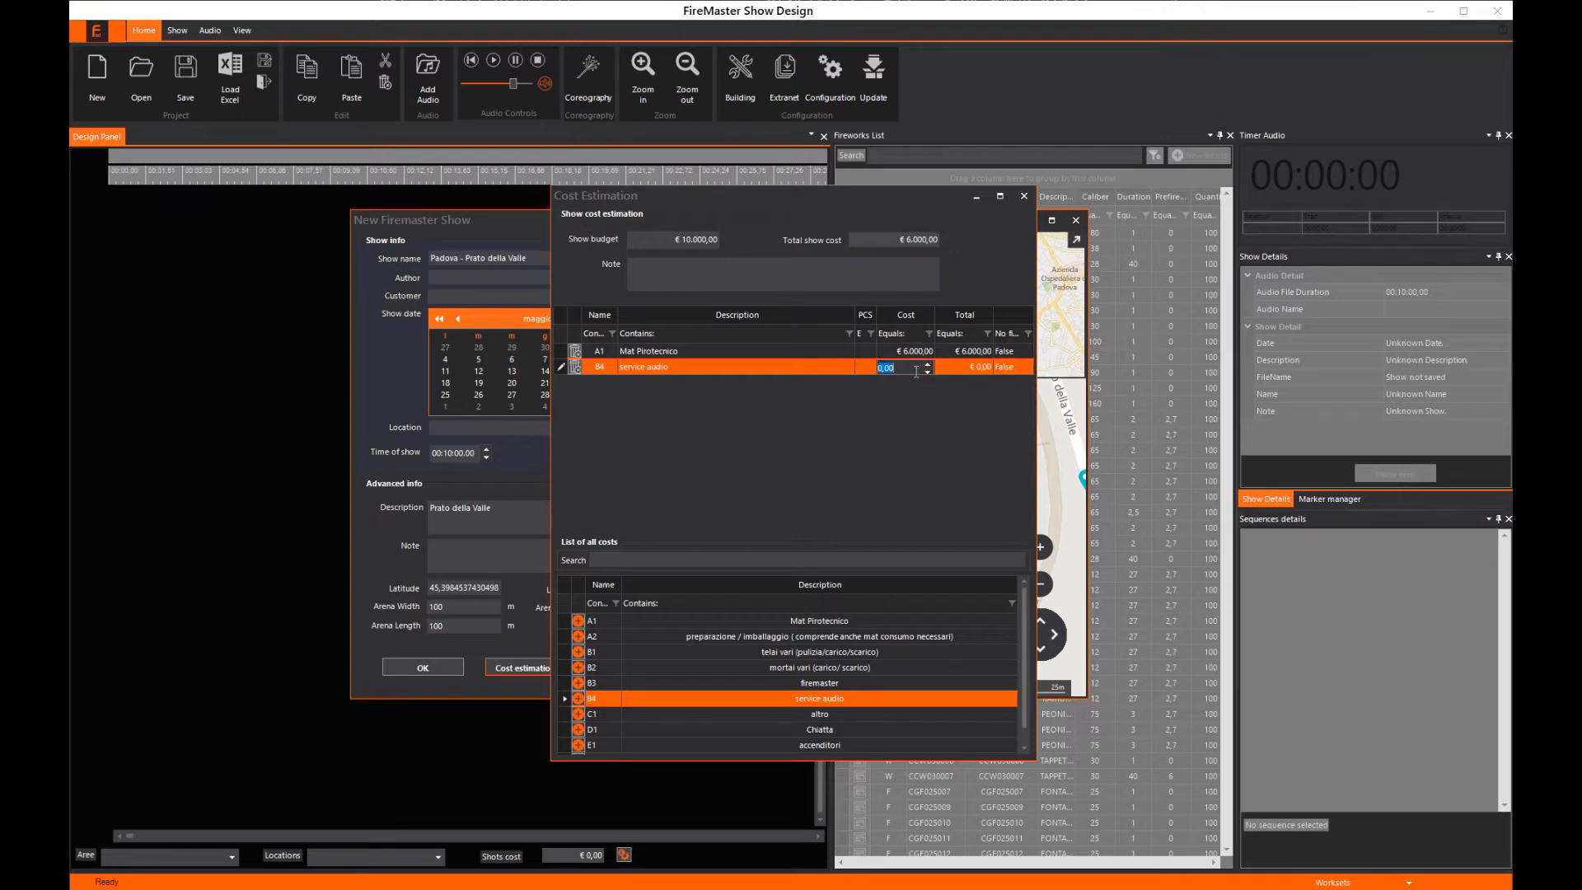
{"action": "type", "text": "200"}
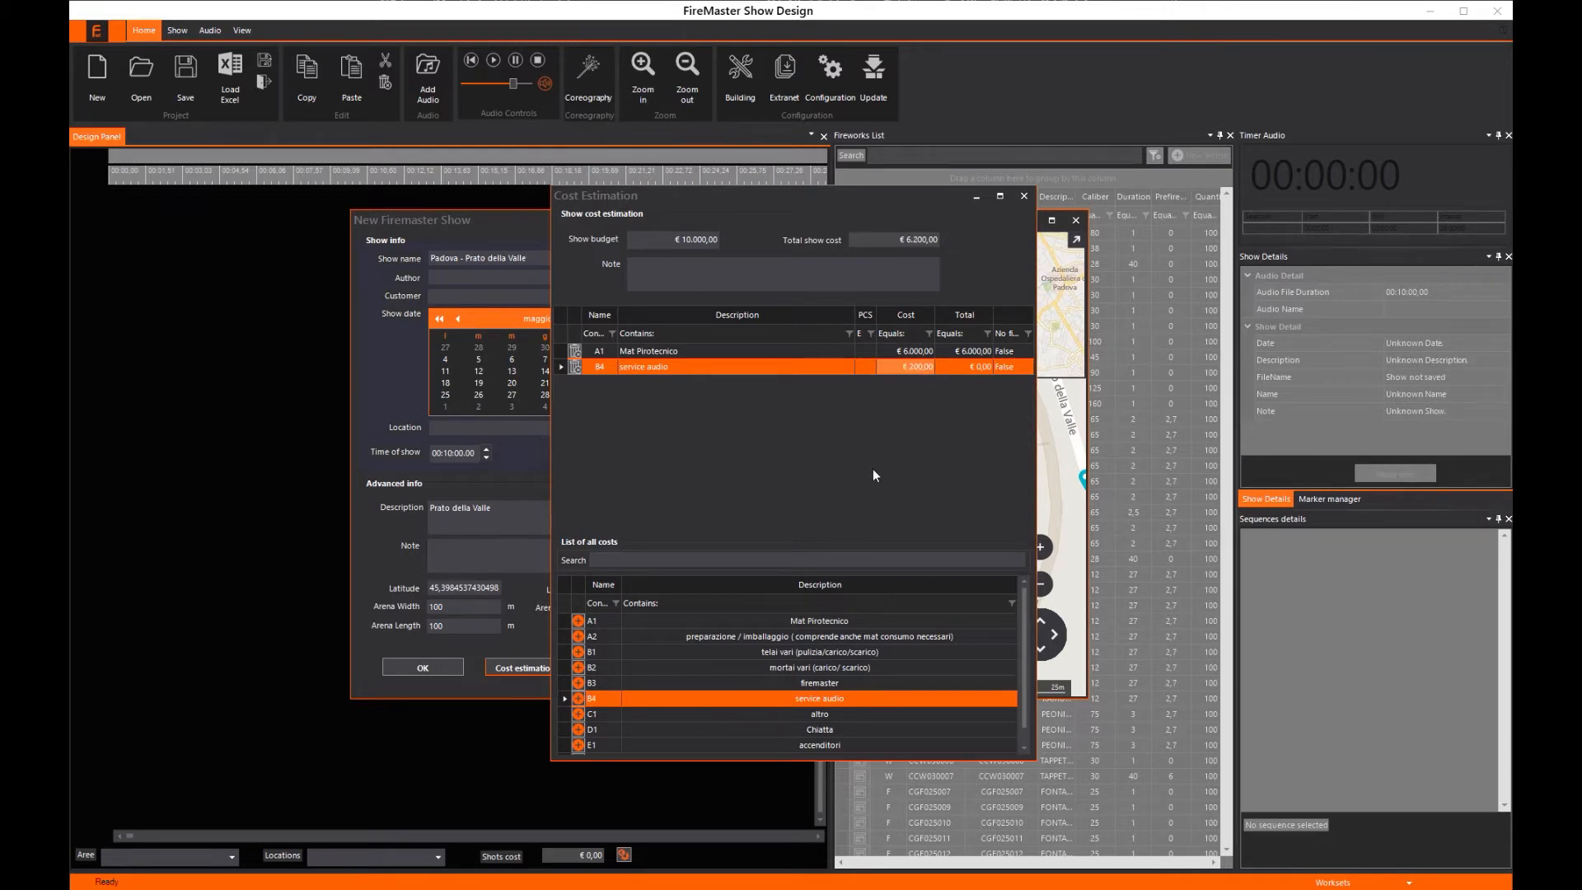
Add the cost item altro (C1) at €100 to the estimation and confirm the new show.
{"action": "left_click", "coordinate": [578, 714]}
{"action": "left_click", "coordinate": [912, 383]}
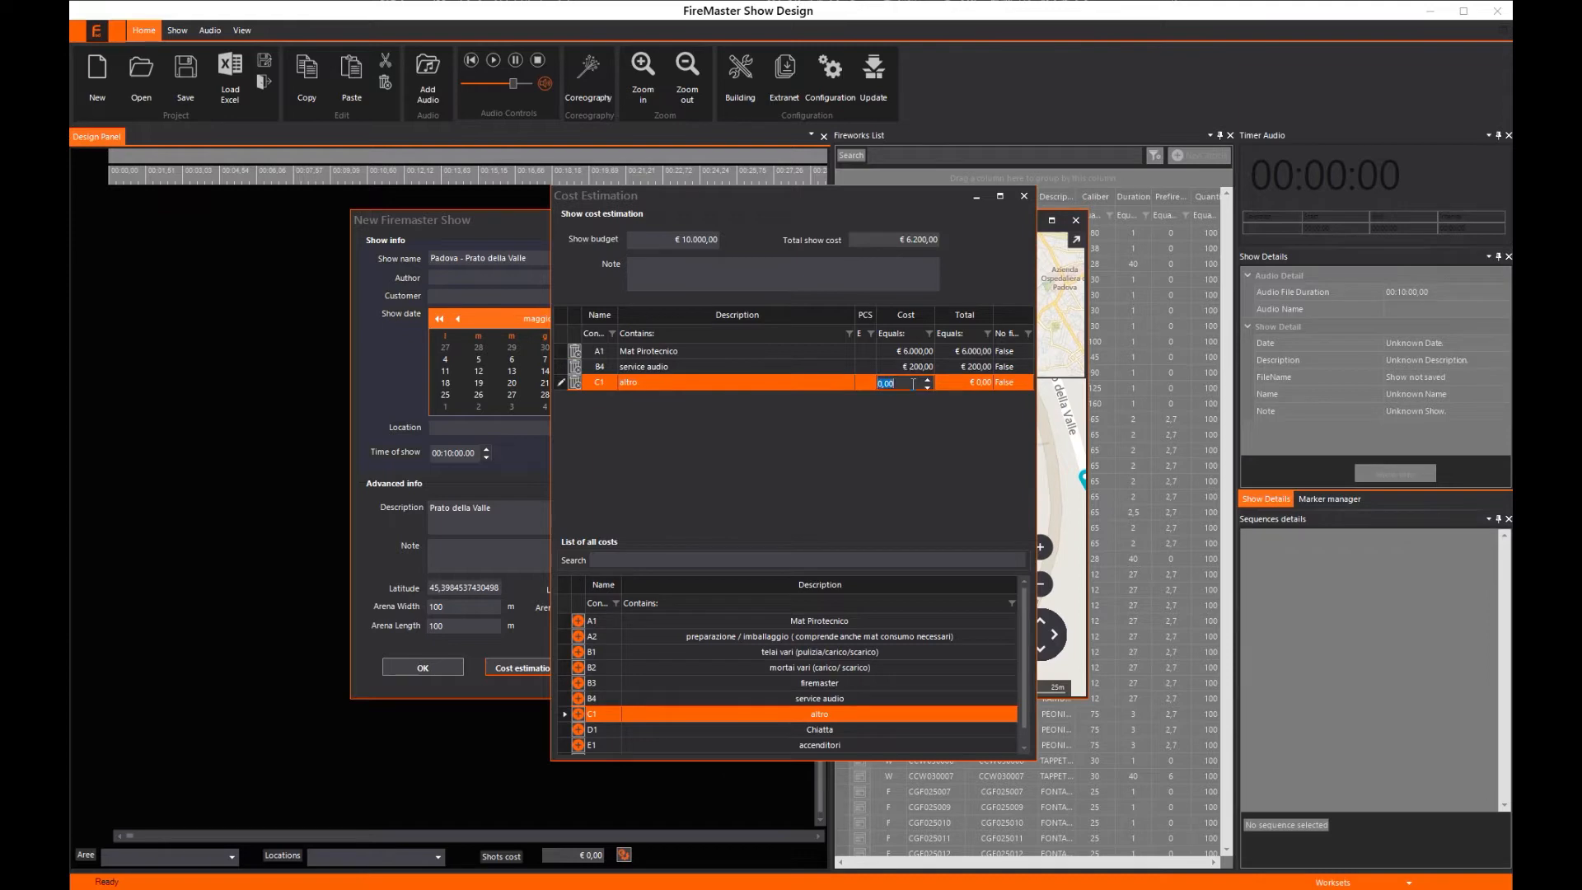
{"action": "type", "text": "100"}
{"action": "left_click", "coordinate": [1024, 195]}
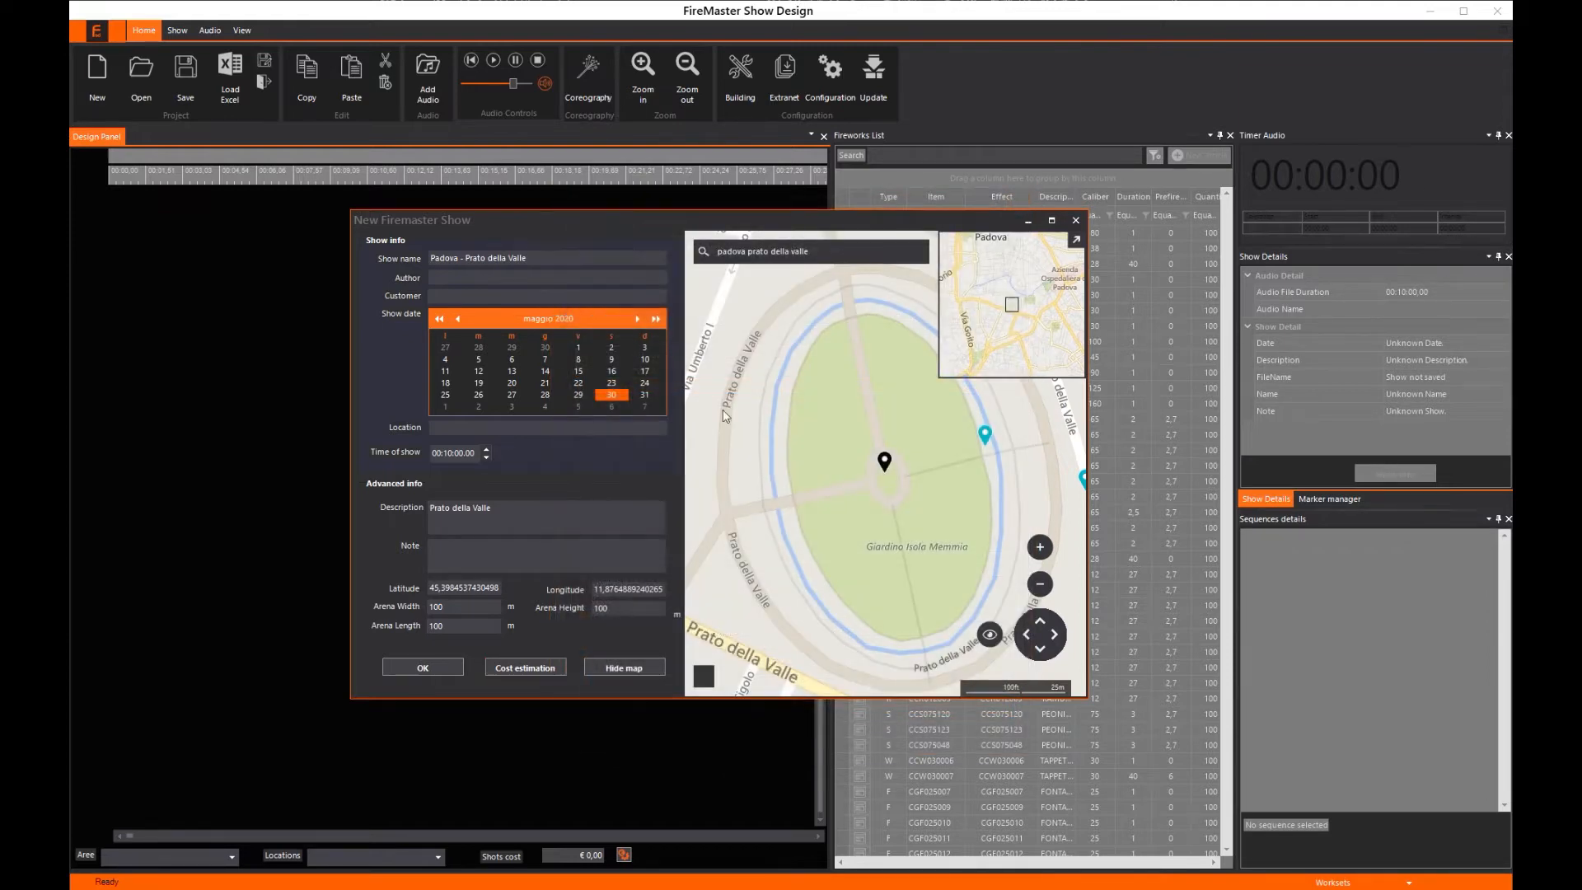
{"action": "left_click", "coordinate": [426, 666]}
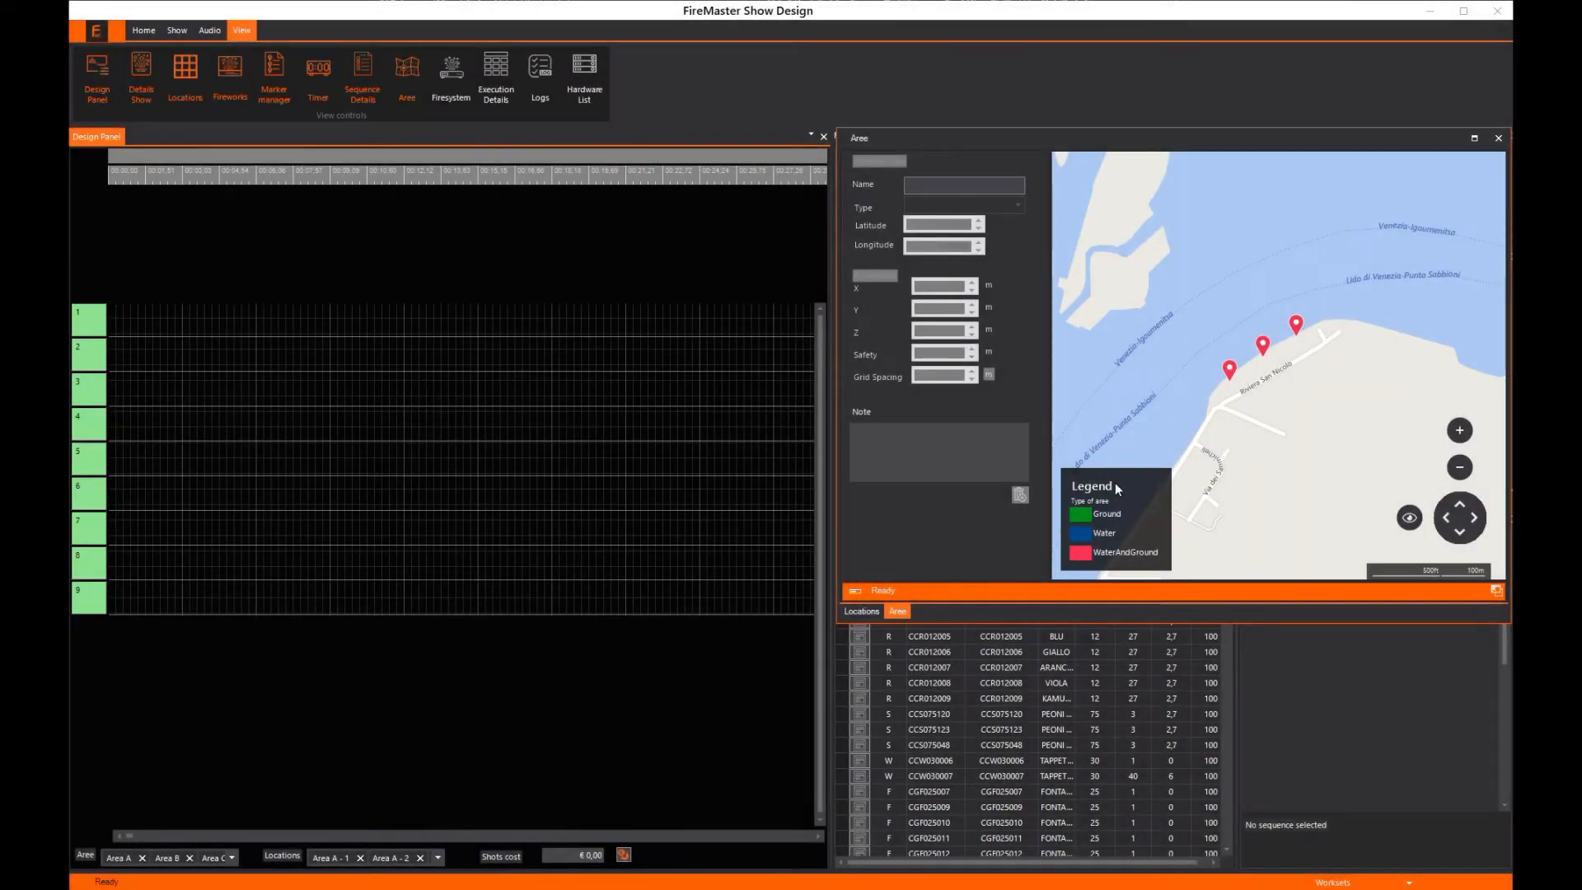
Inspect the properties of the areas marked on the Venezia - Lido map, including Area A and Area B.
{"action": "left_click", "coordinate": [862, 611]}
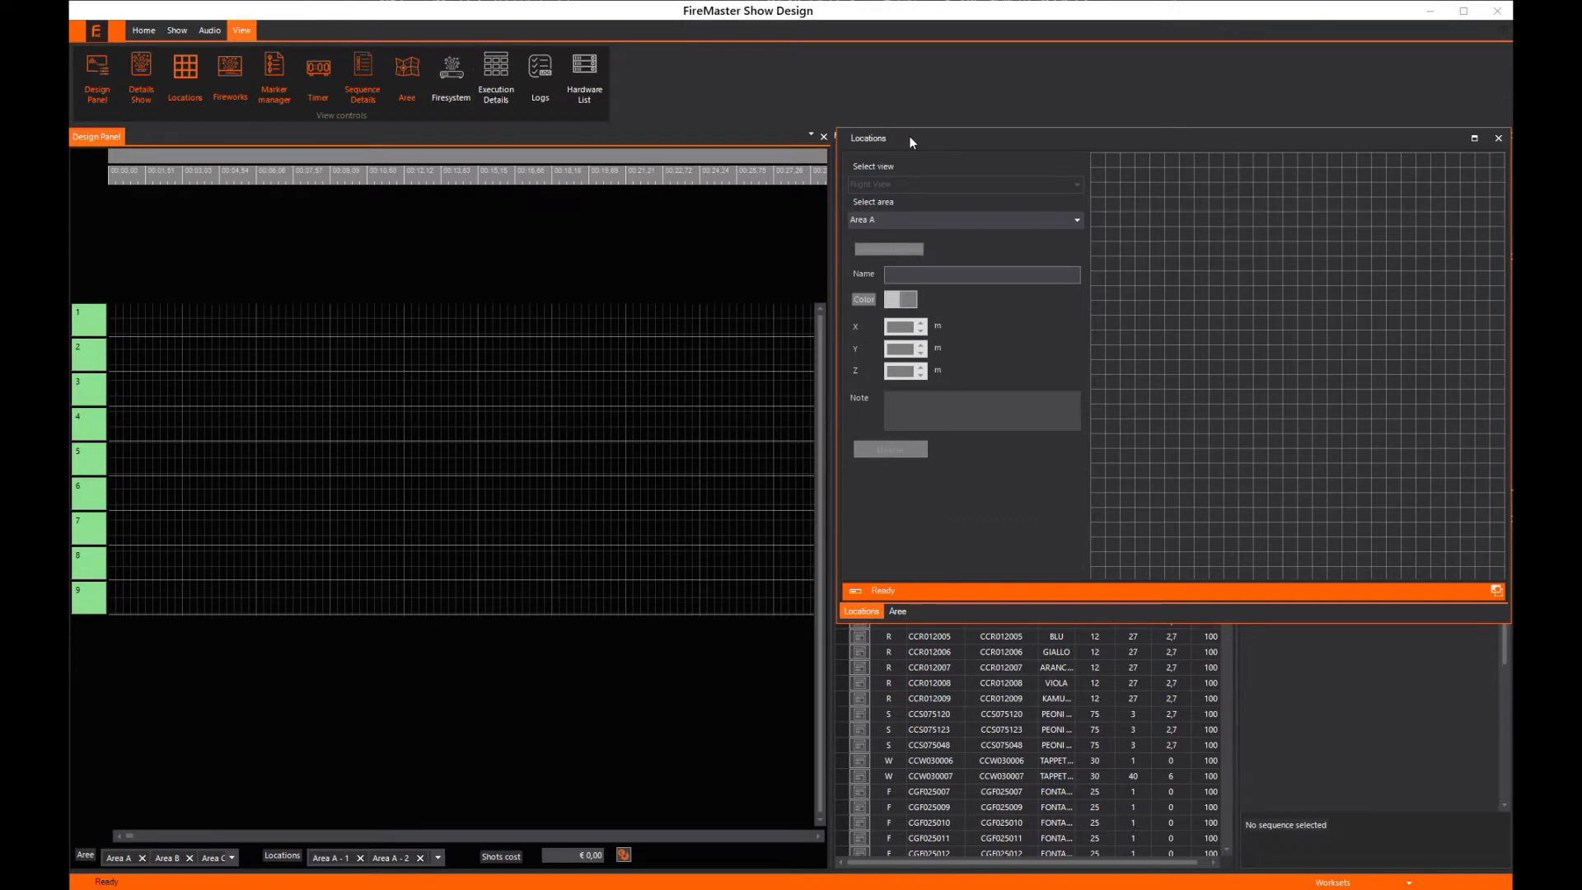
{"action": "left_click", "coordinate": [897, 611]}
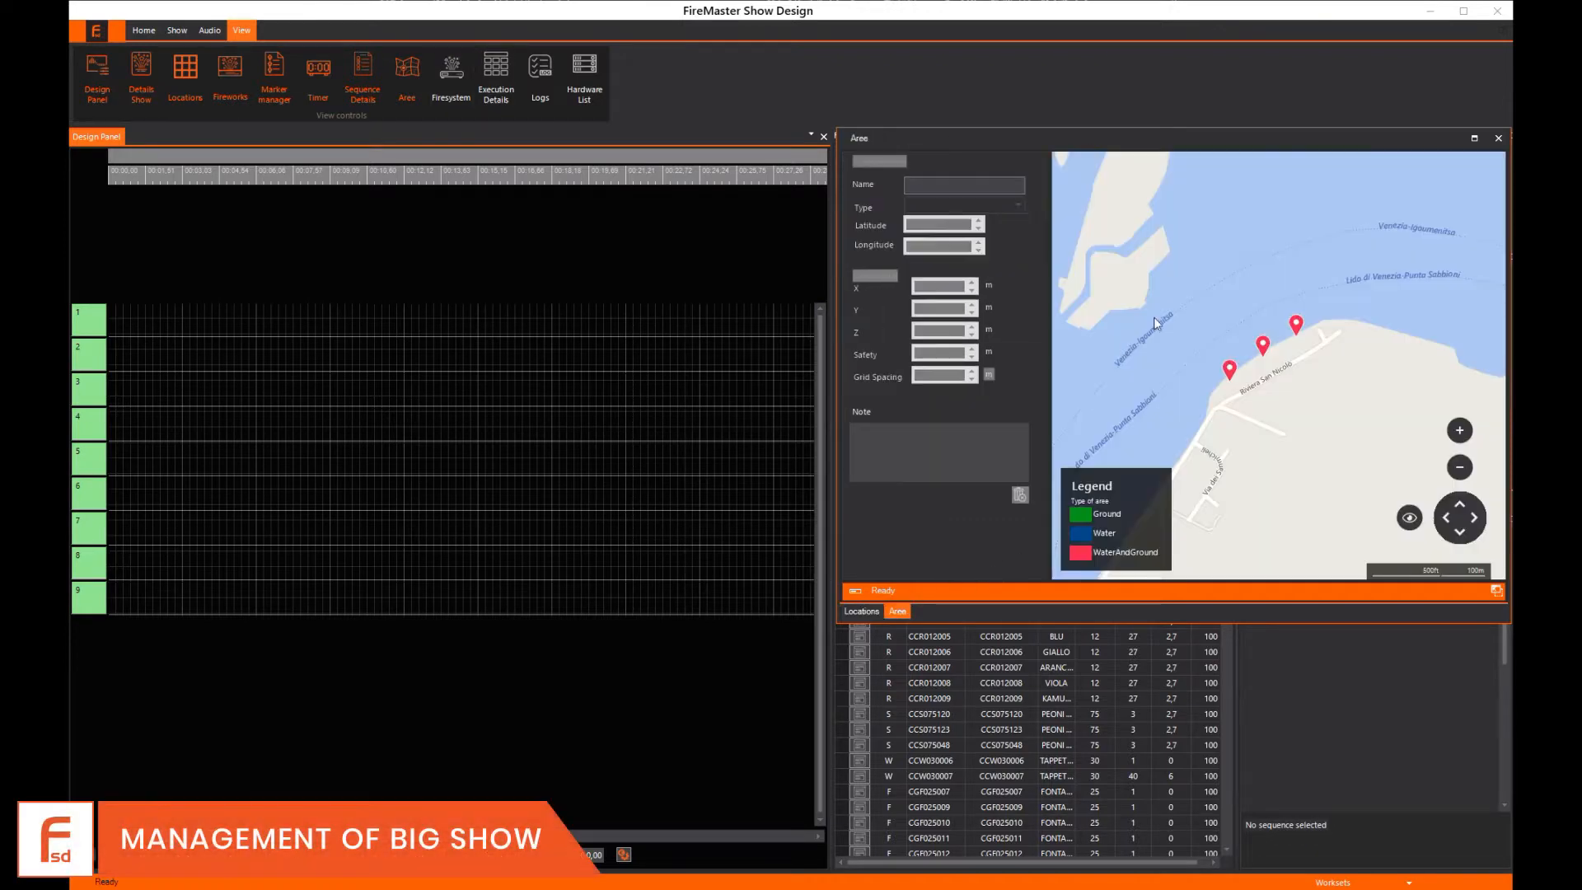
{"action": "left_click", "coordinate": [1230, 369]}
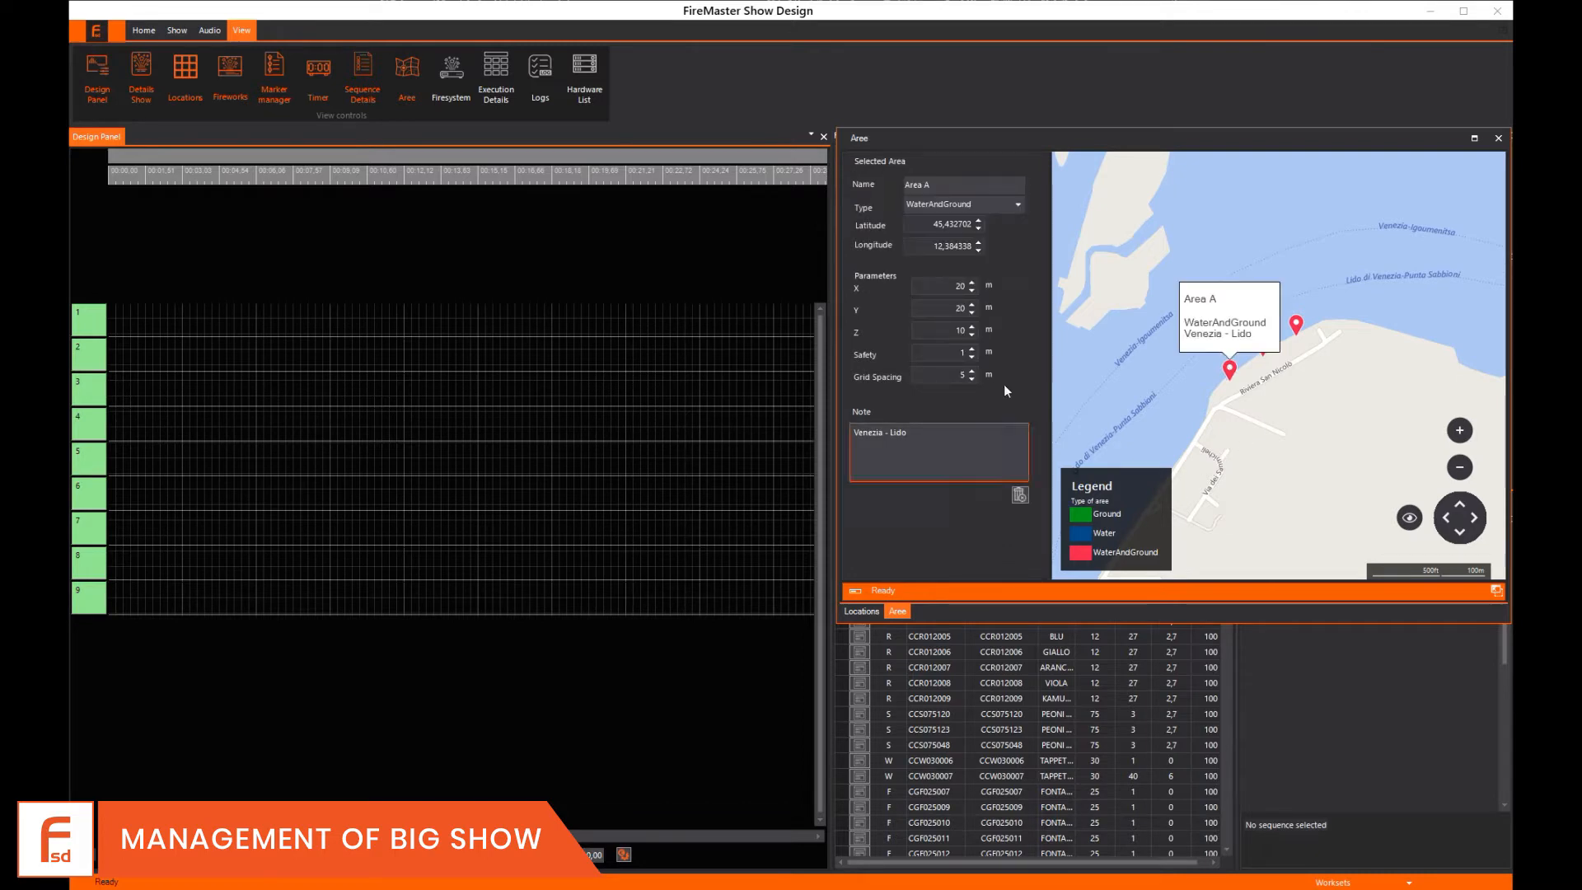
{"action": "scroll", "coordinate": [1146, 403], "scroll_direction": "down", "scroll_amount": 3}
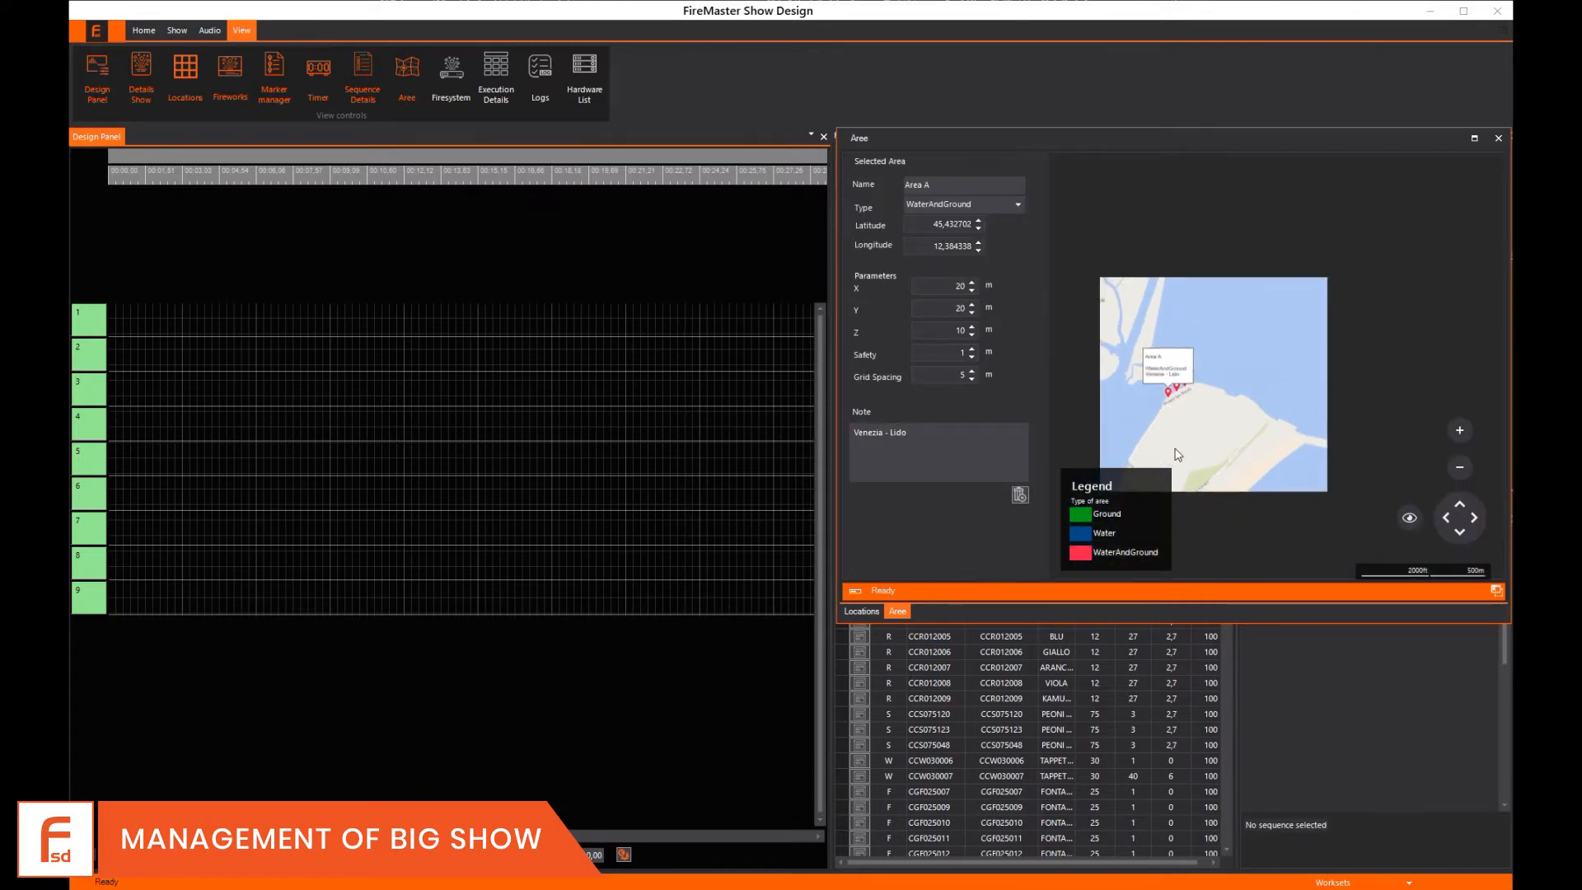
{"action": "left_click_drag", "start_coordinate": [1185, 414], "coordinate": [1180, 348]}
{"action": "scroll", "coordinate": [1310, 337], "scroll_direction": "up", "scroll_amount": 1}
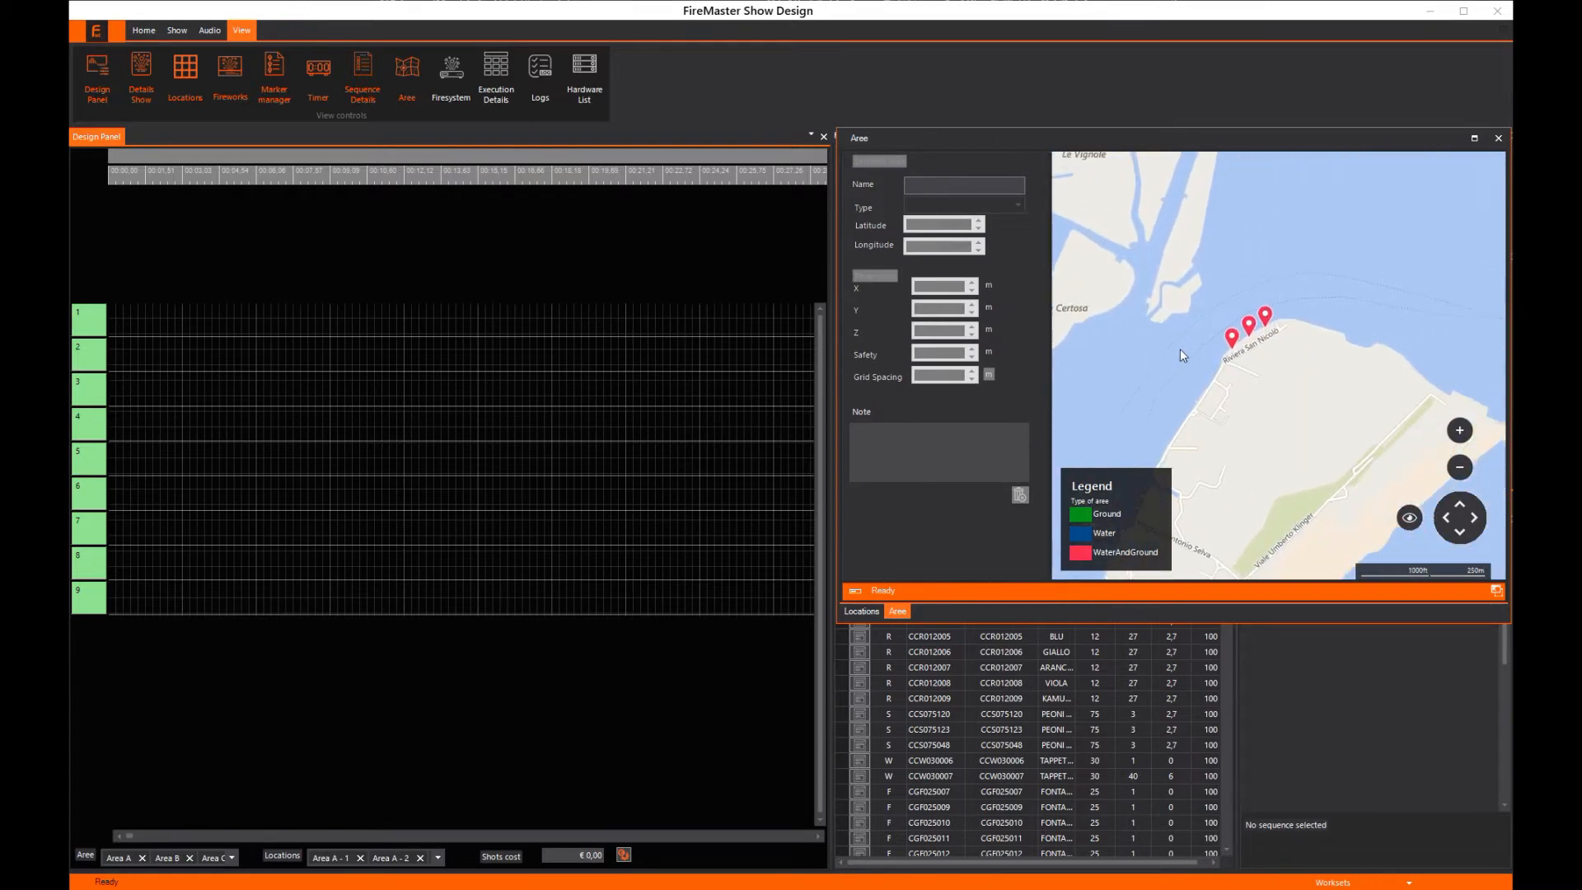
{"action": "left_click", "coordinate": [1260, 320]}
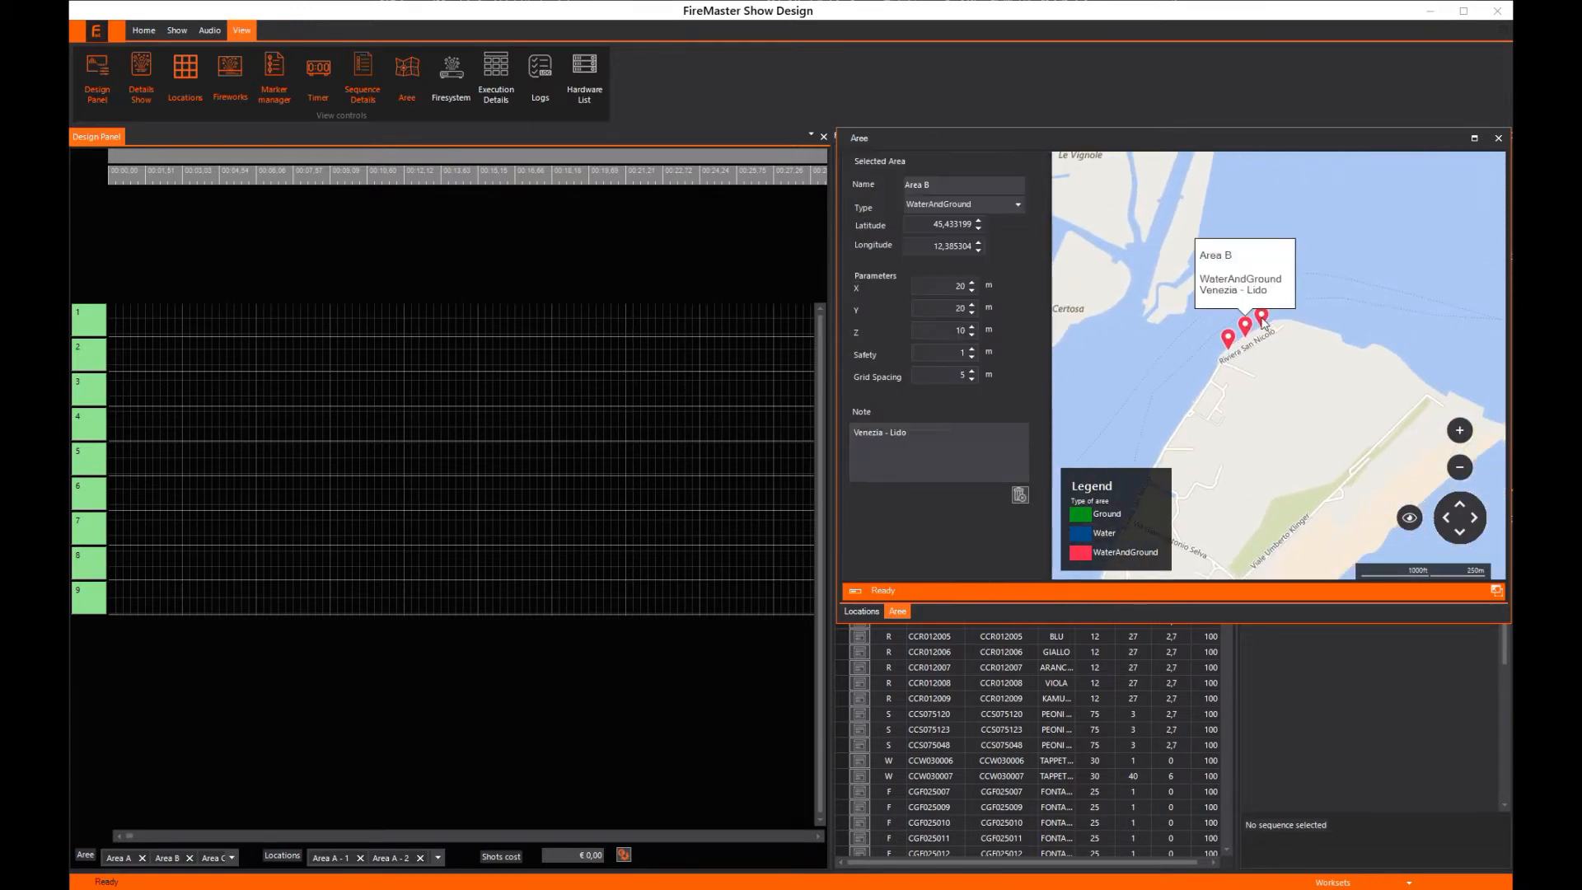
Review the firing locations laid out in Area A, Area B and Area C.
{"action": "left_click", "coordinate": [861, 610]}
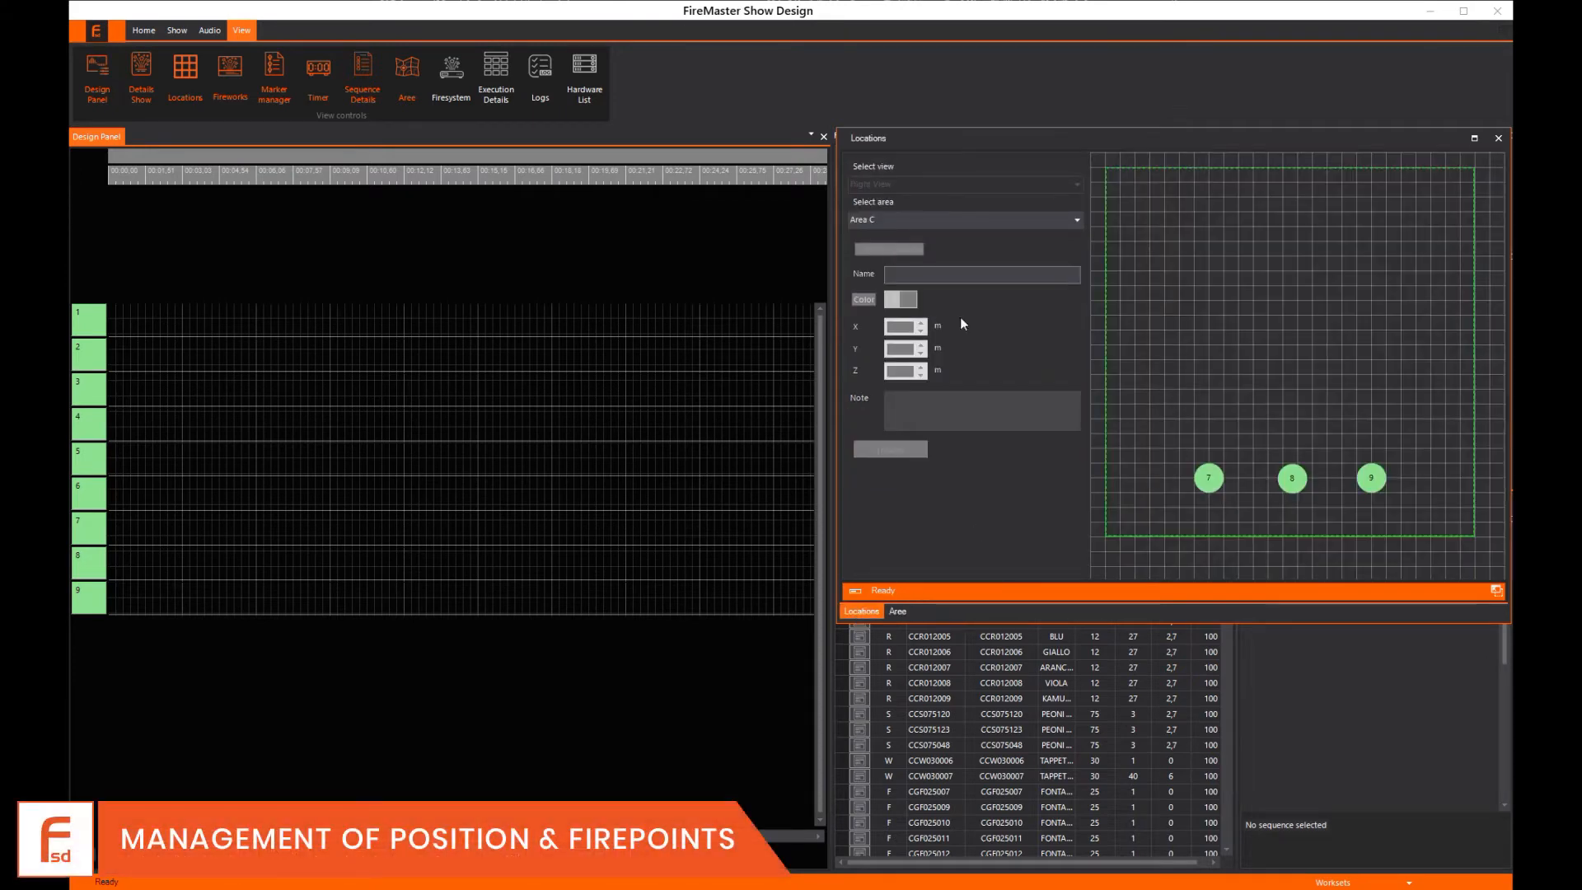
{"action": "left_click", "coordinate": [910, 223]}
{"action": "left_click", "coordinate": [904, 239]}
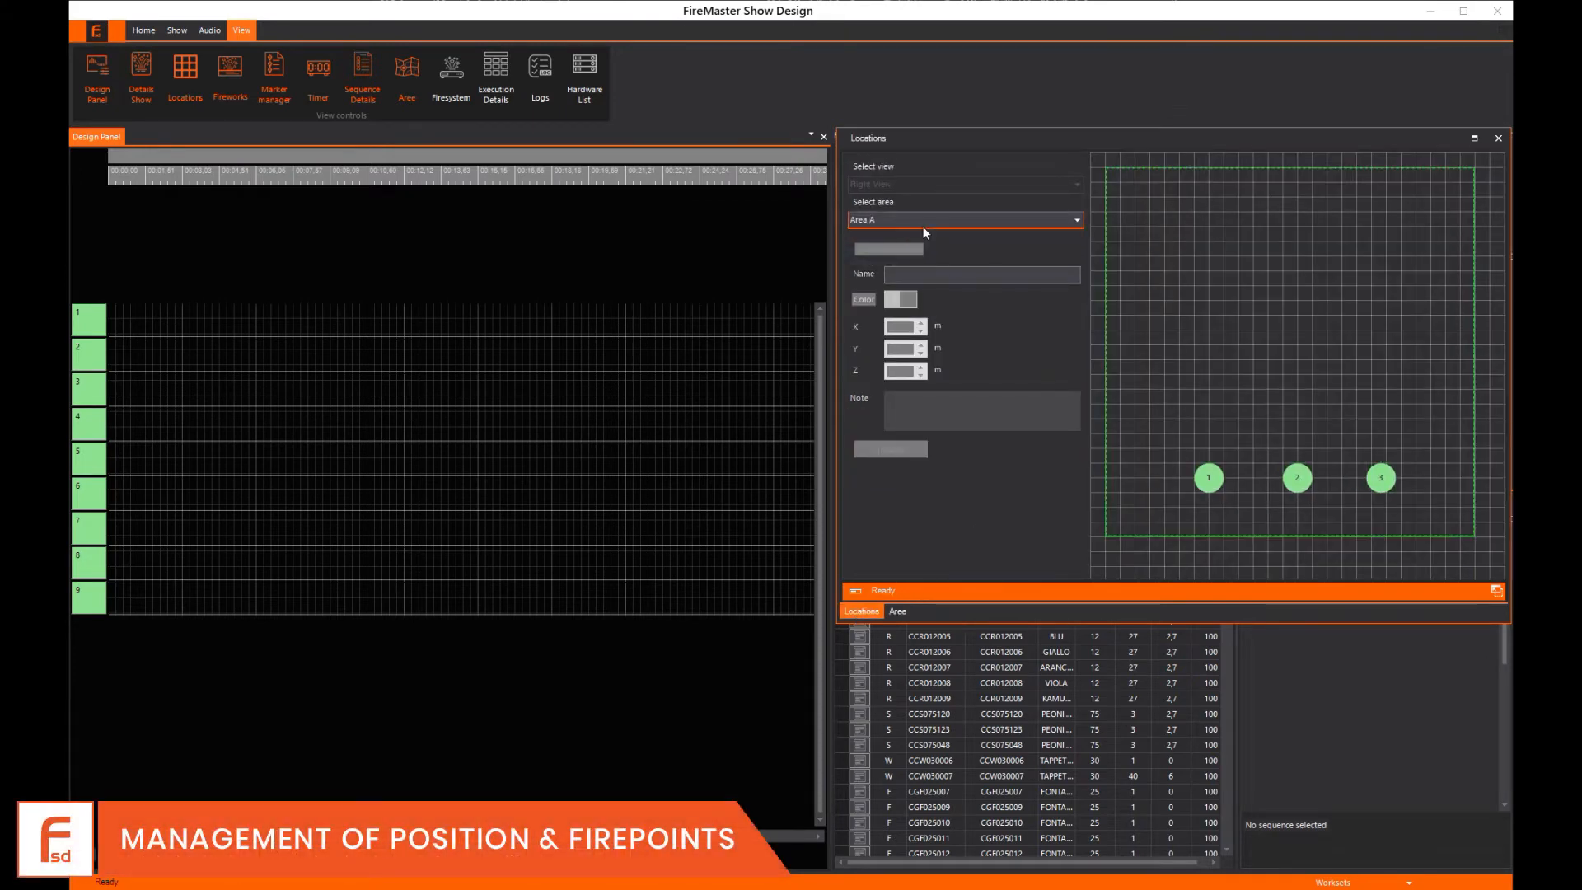
{"action": "left_click", "coordinate": [923, 226]}
{"action": "left_click", "coordinate": [914, 250]}
{"action": "left_click", "coordinate": [912, 219]}
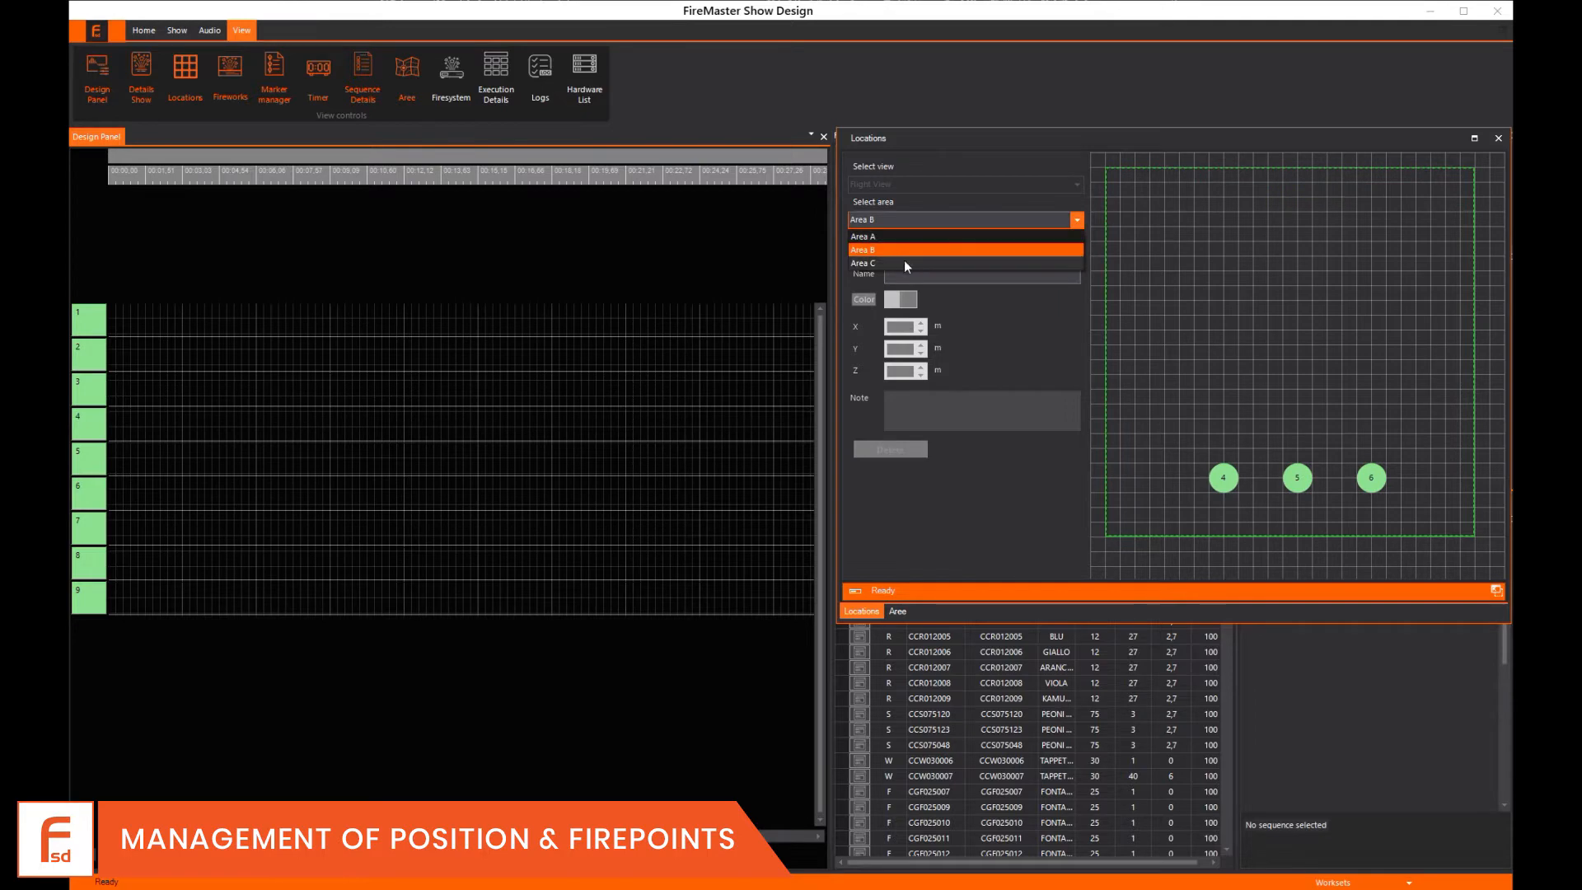
{"action": "left_click", "coordinate": [903, 262]}
Place a new location in Area A above positions 1 and 2, at about X 212, Y 334 m, and colour it light red.
{"action": "left_click", "coordinate": [926, 220]}
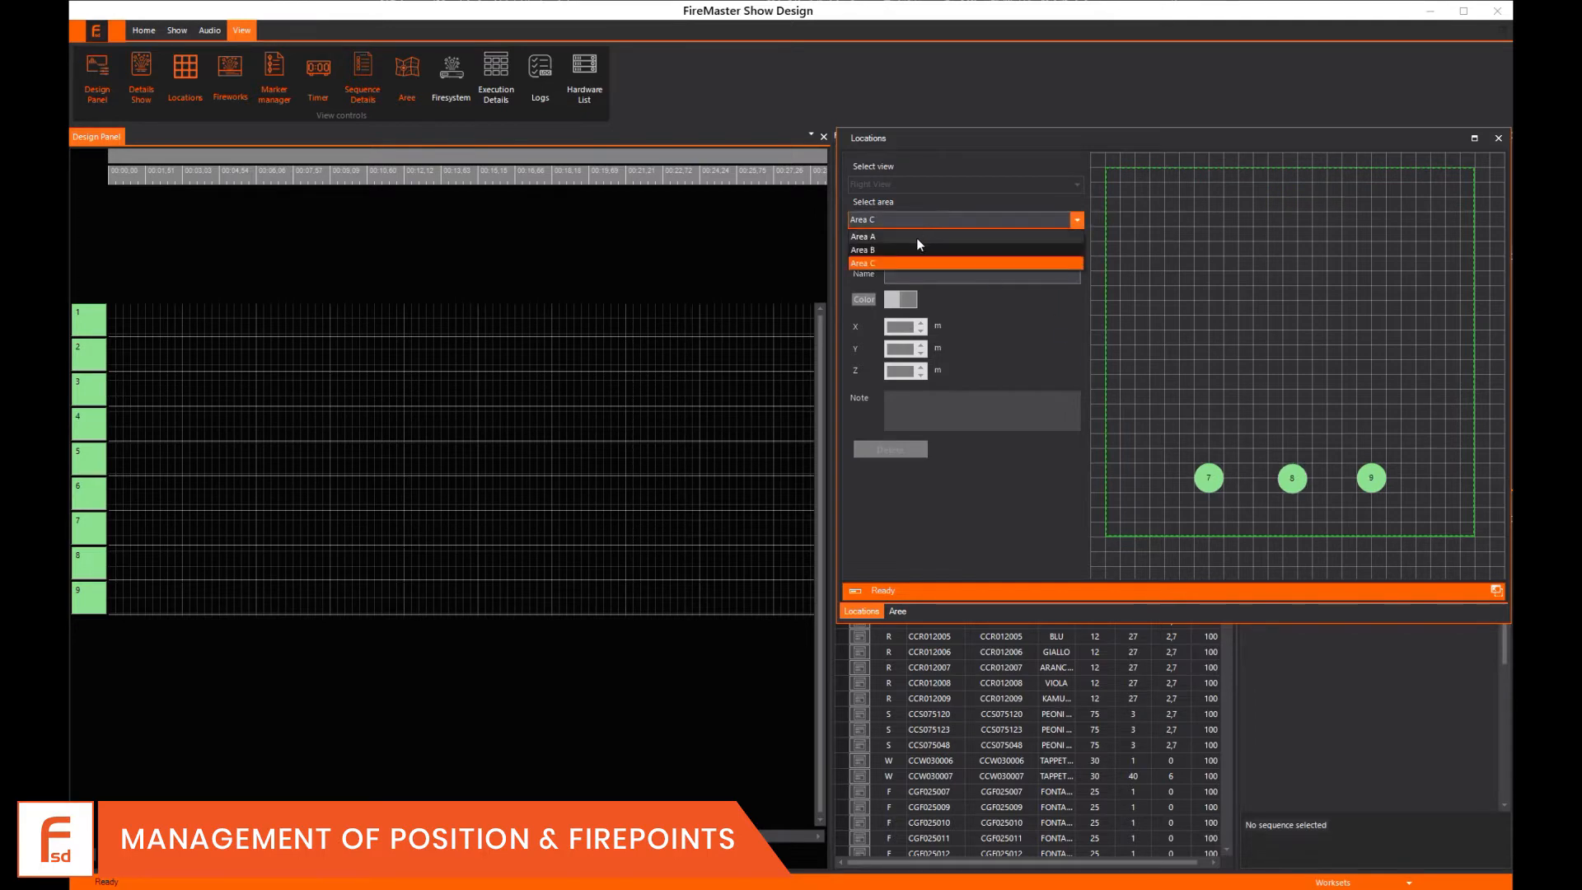
{"action": "left_click", "coordinate": [916, 237]}
{"action": "left_click", "coordinate": [1262, 414]}
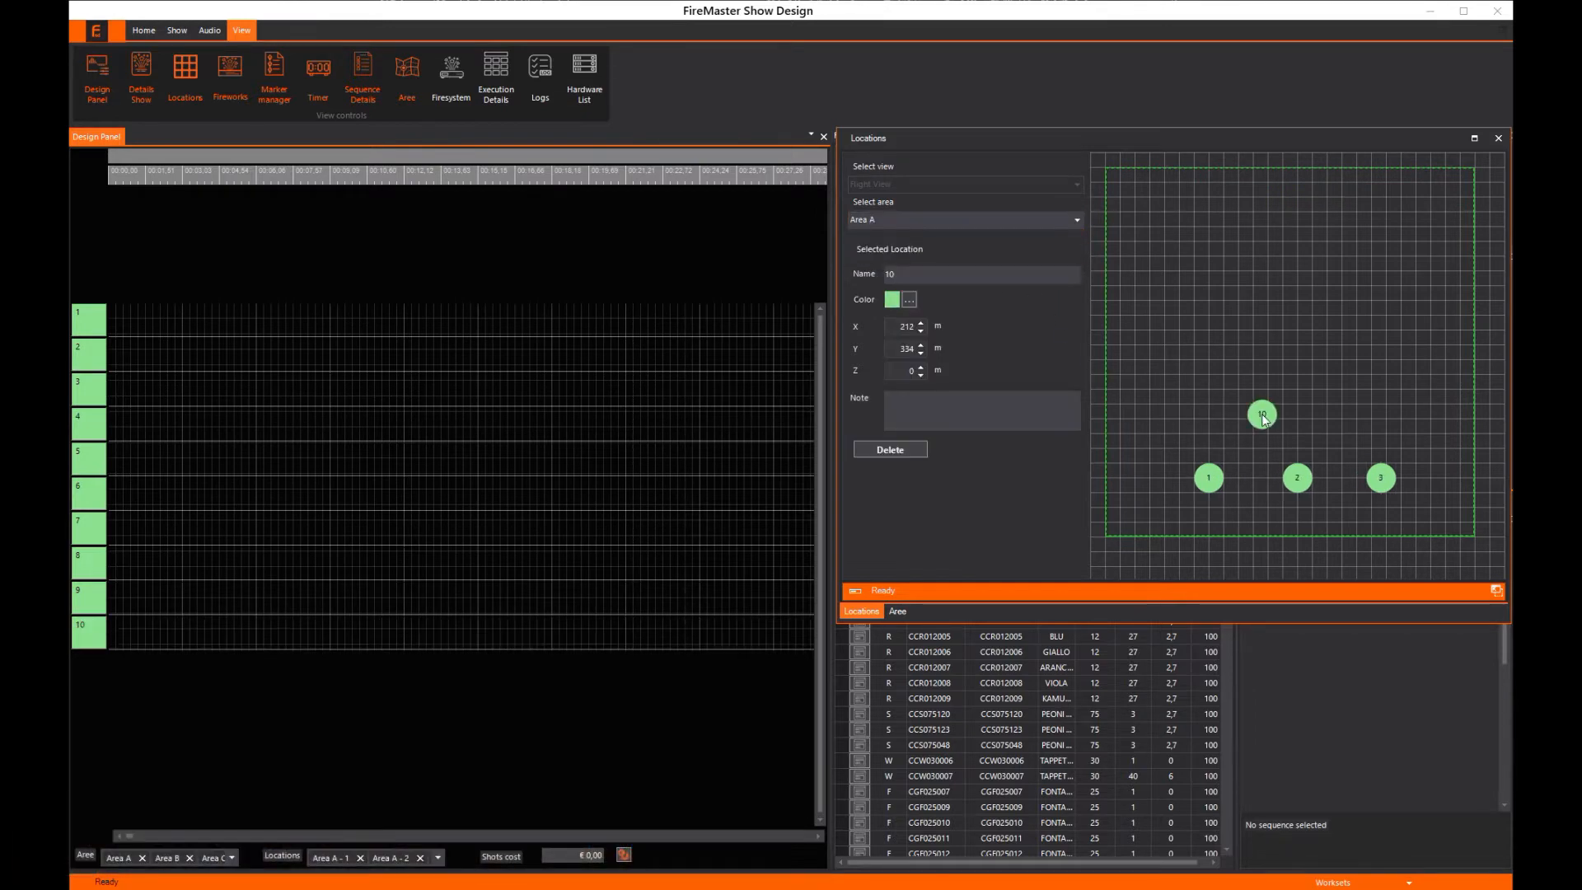
{"action": "left_click", "coordinate": [910, 299]}
{"action": "left_click", "coordinate": [847, 346]}
{"action": "left_click", "coordinate": [889, 605]}
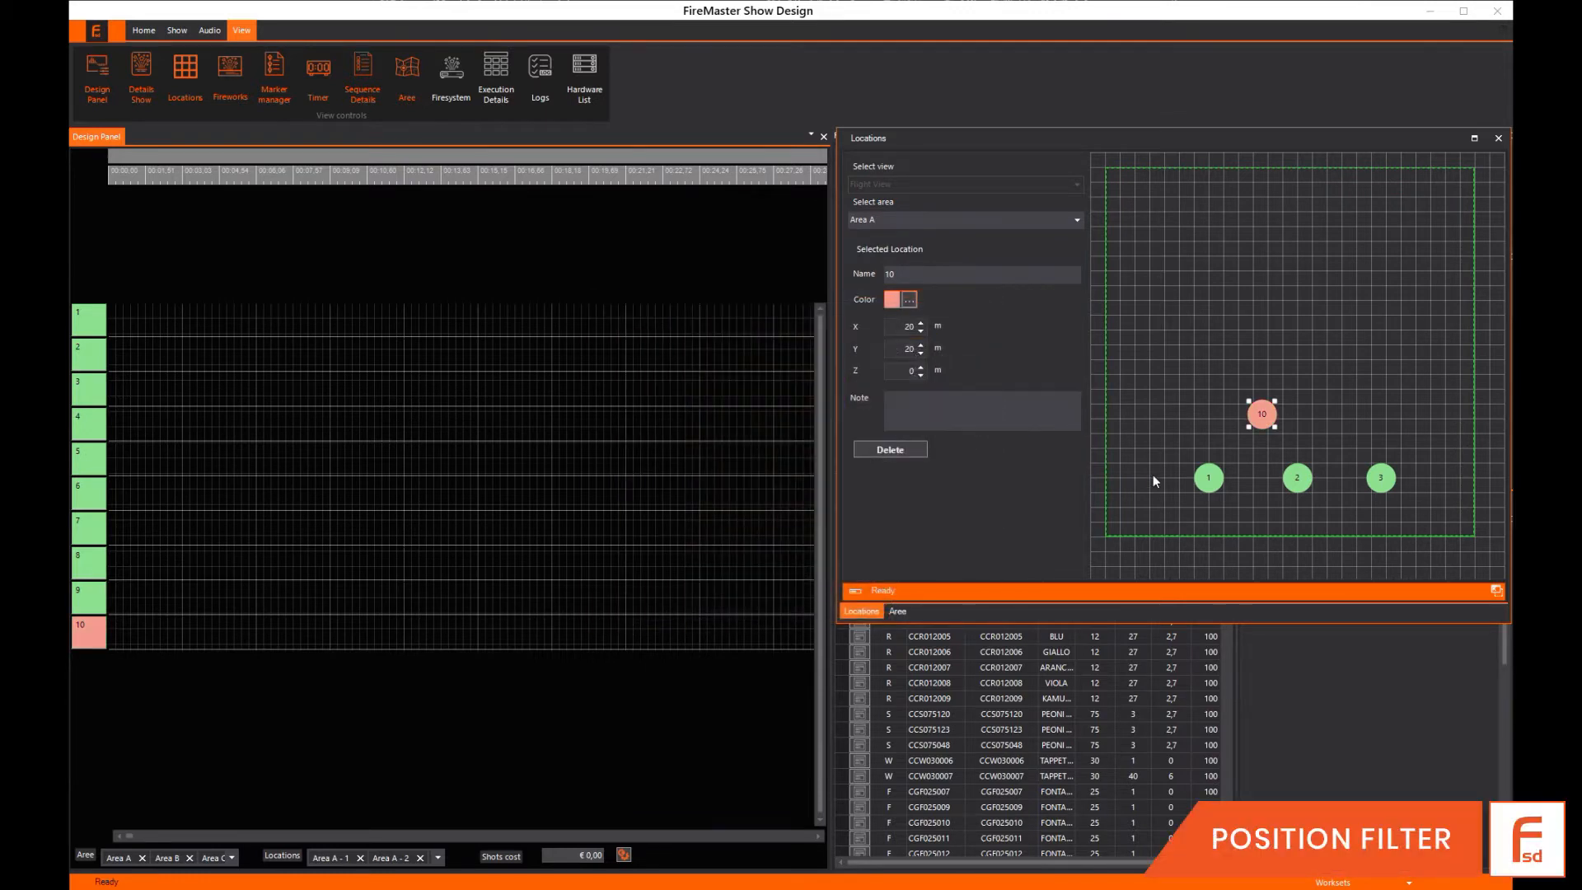
Place another location in Area A beside location 10, at about X 306, Y 332 m, and colour it EE9090.
{"action": "left_click", "coordinate": [1332, 413]}
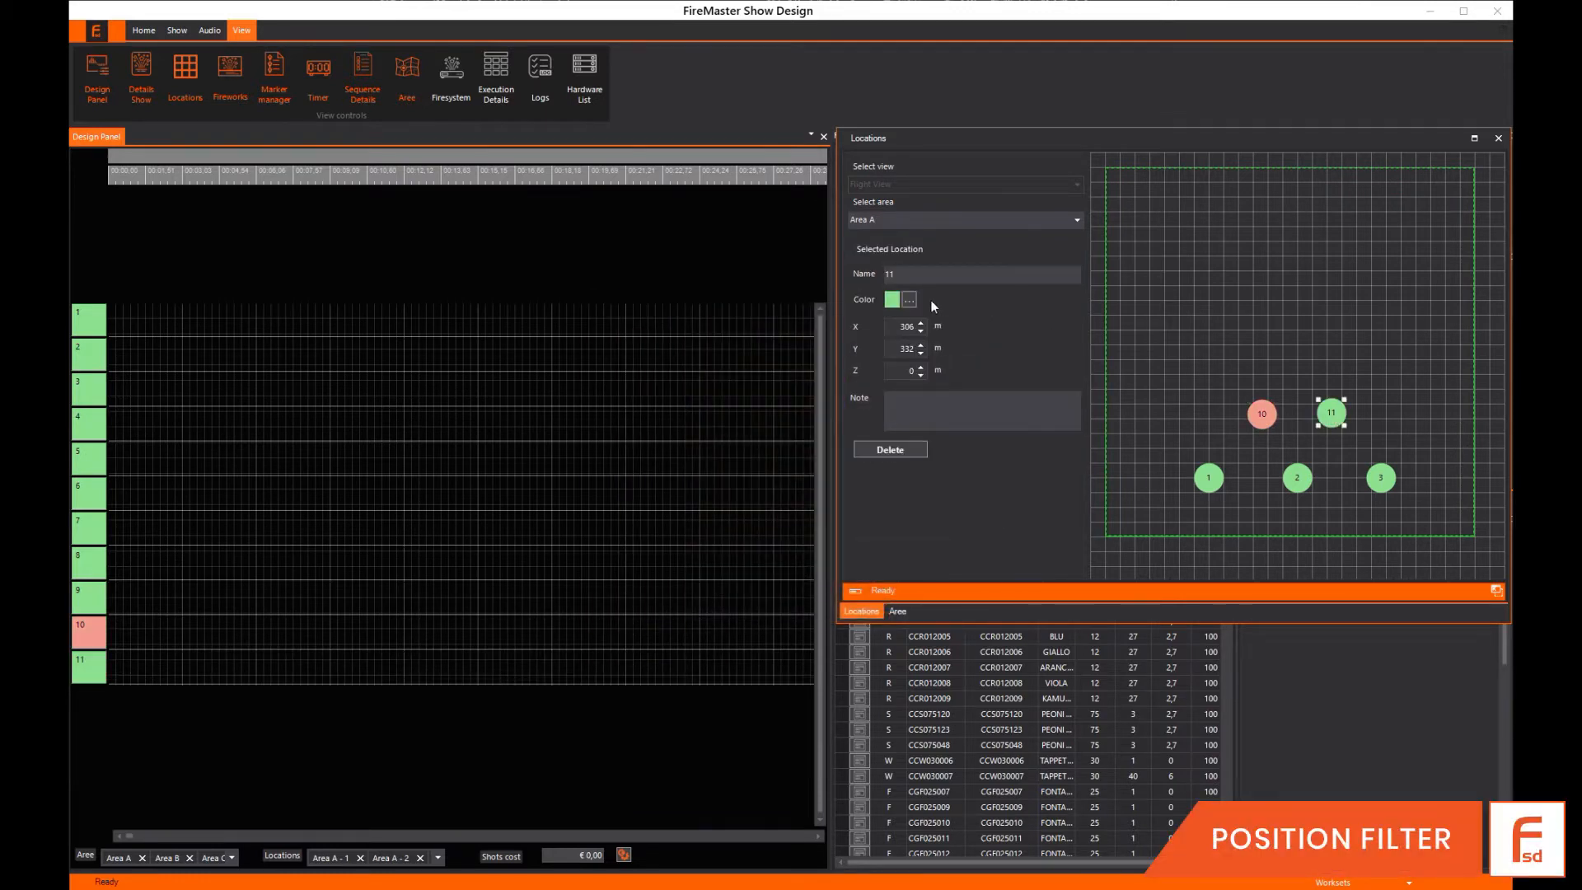
{"action": "left_click", "coordinate": [910, 300]}
{"action": "left_click_drag", "start_coordinate": [833, 392], "coordinate": [837, 334]}
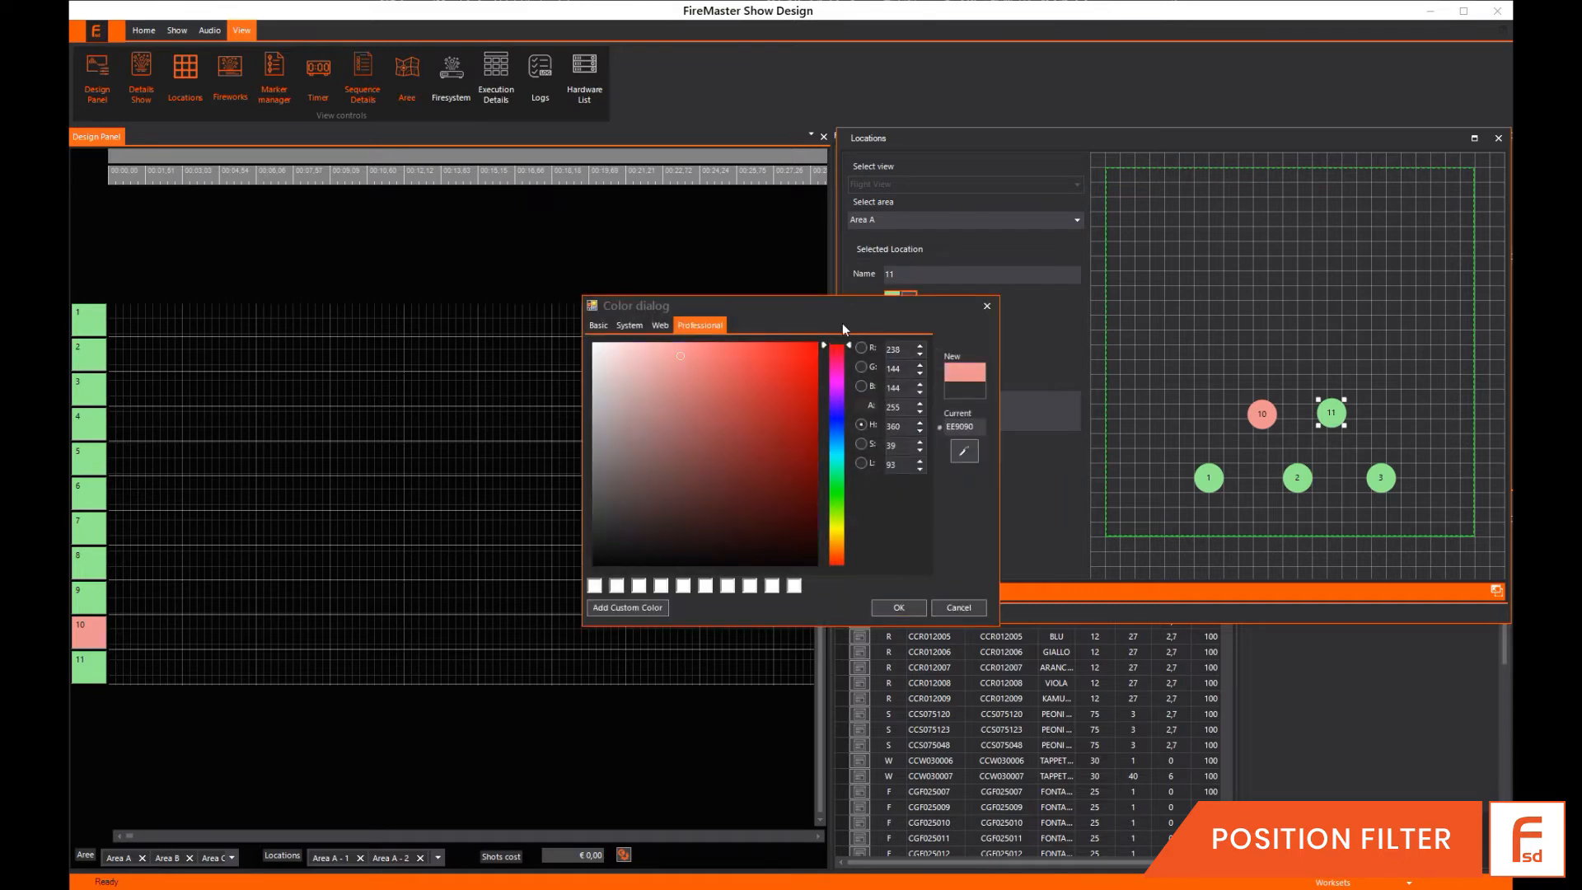
{"action": "left_click", "coordinate": [902, 609]}
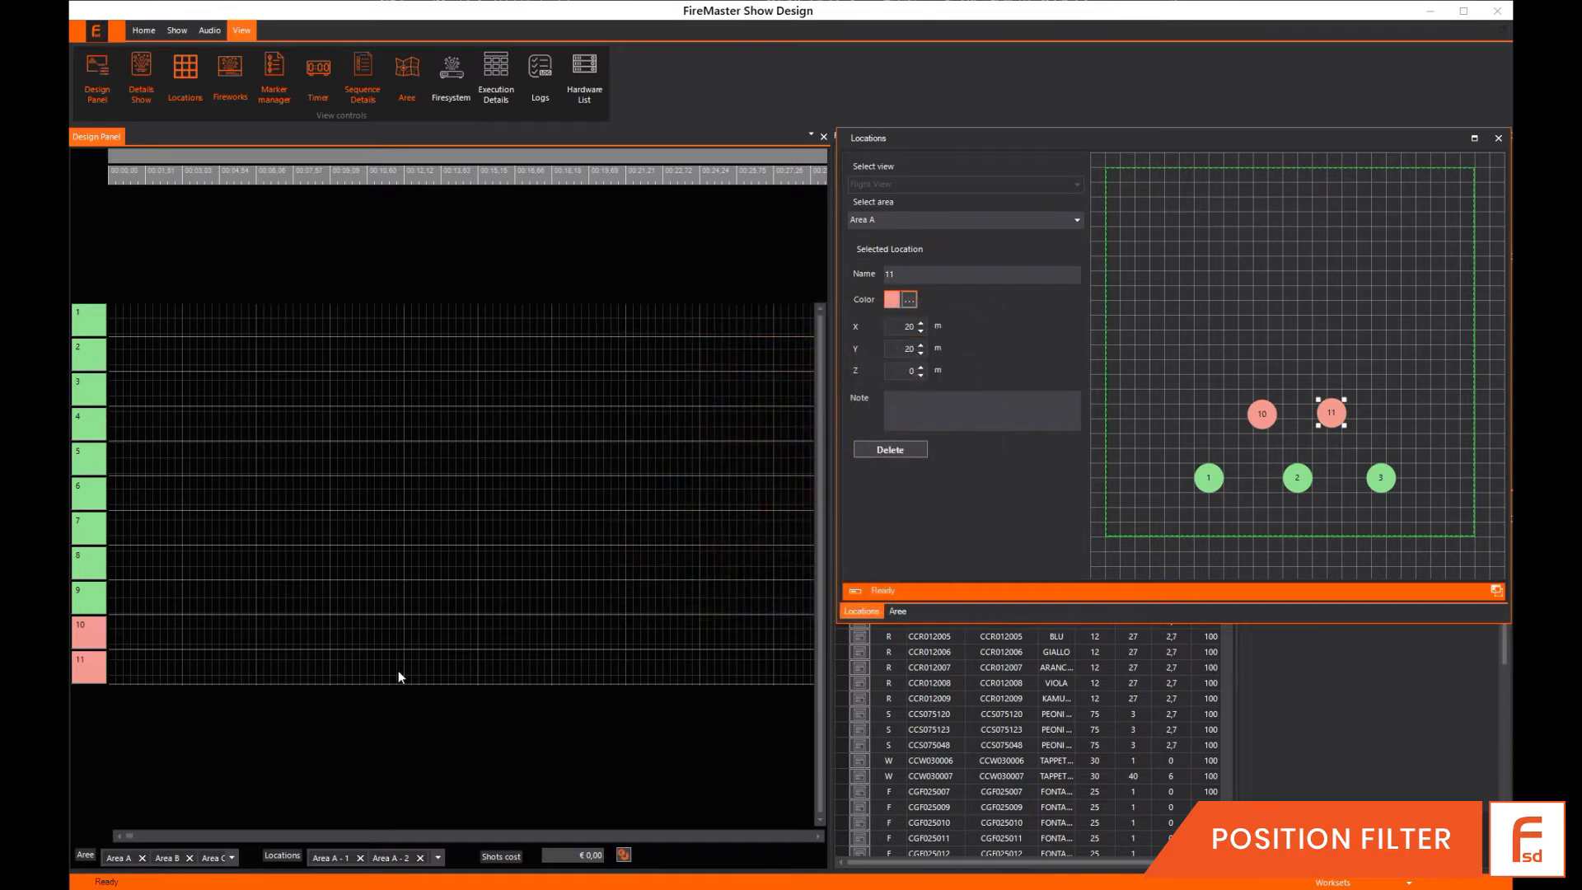
Filter Area A locations 1, 2 and 3 out of the timeline, and restore all locations in the filter.
{"action": "left_click", "coordinate": [438, 857]}
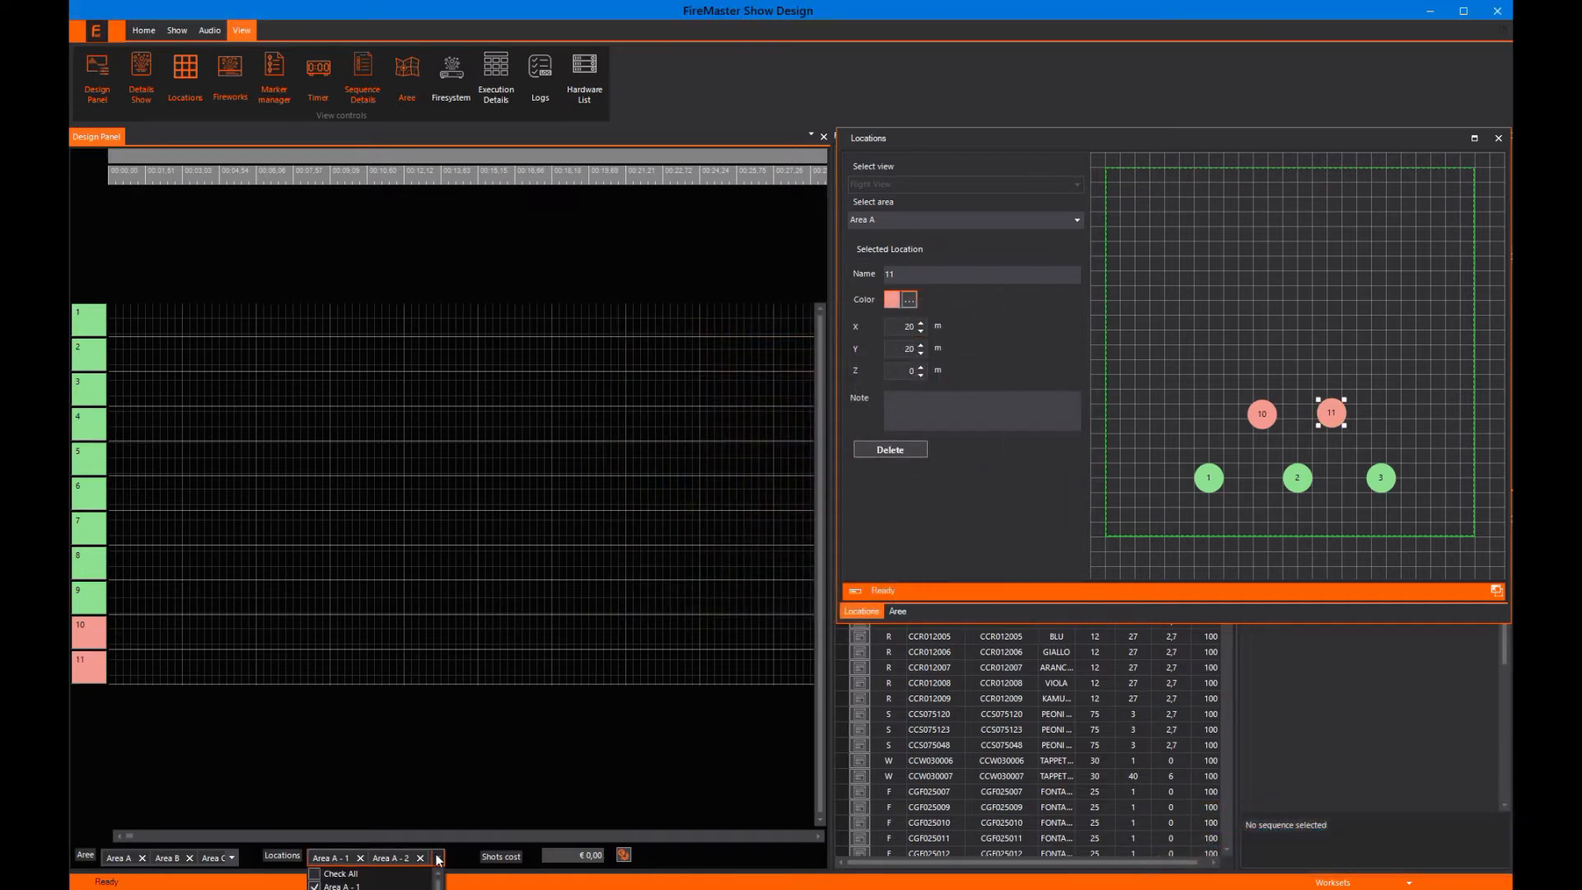
{"action": "left_click", "coordinate": [315, 885]}
{"action": "left_click", "coordinate": [314, 889]}
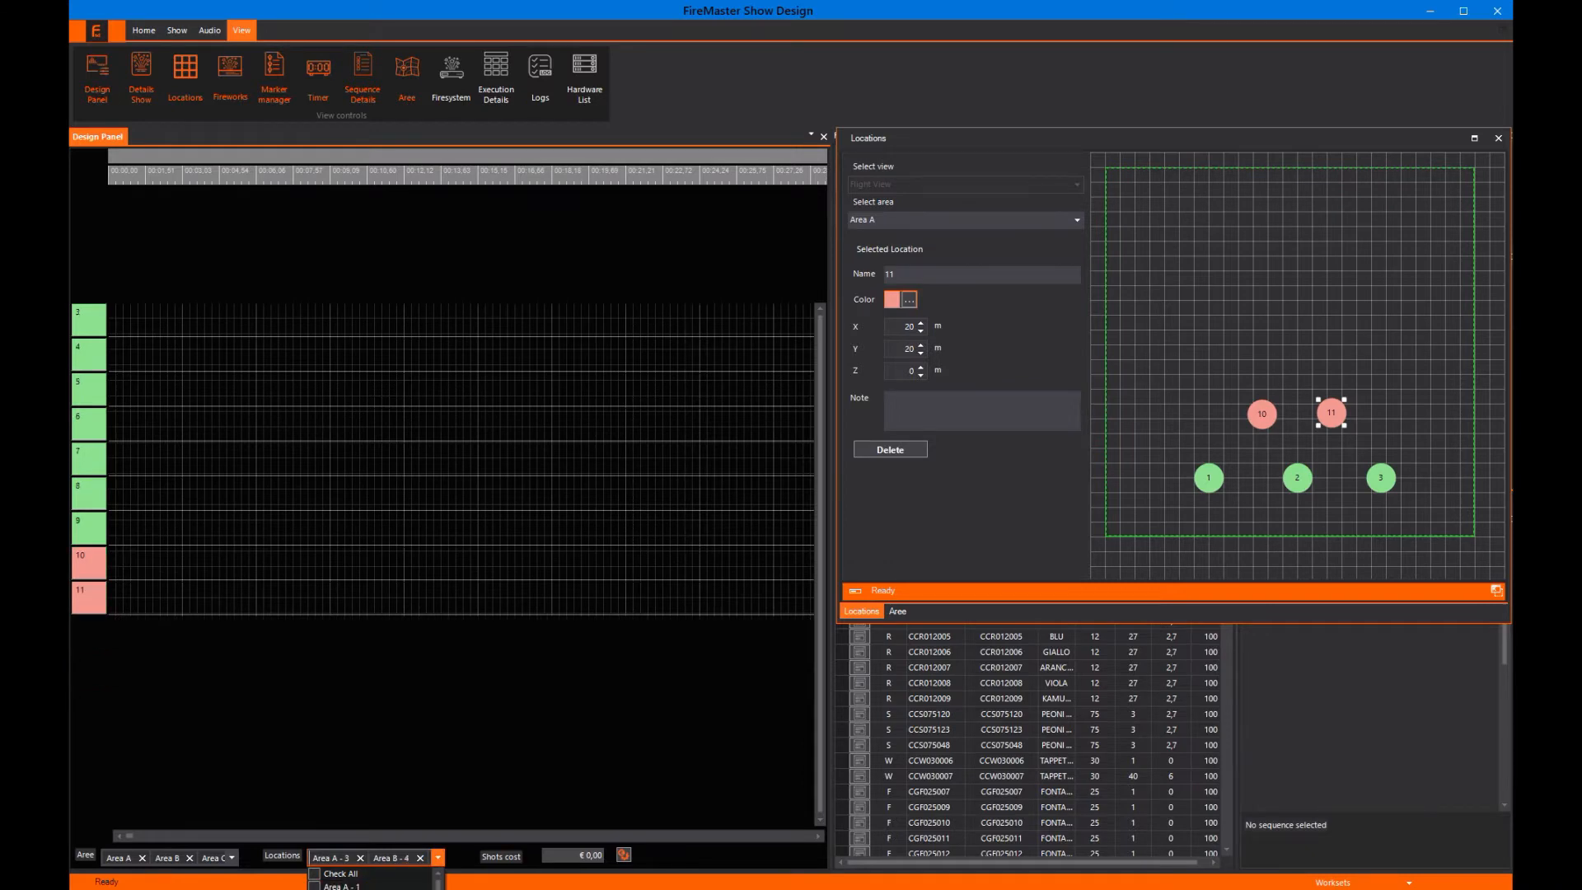
{"action": "left_click", "coordinate": [314, 873]}
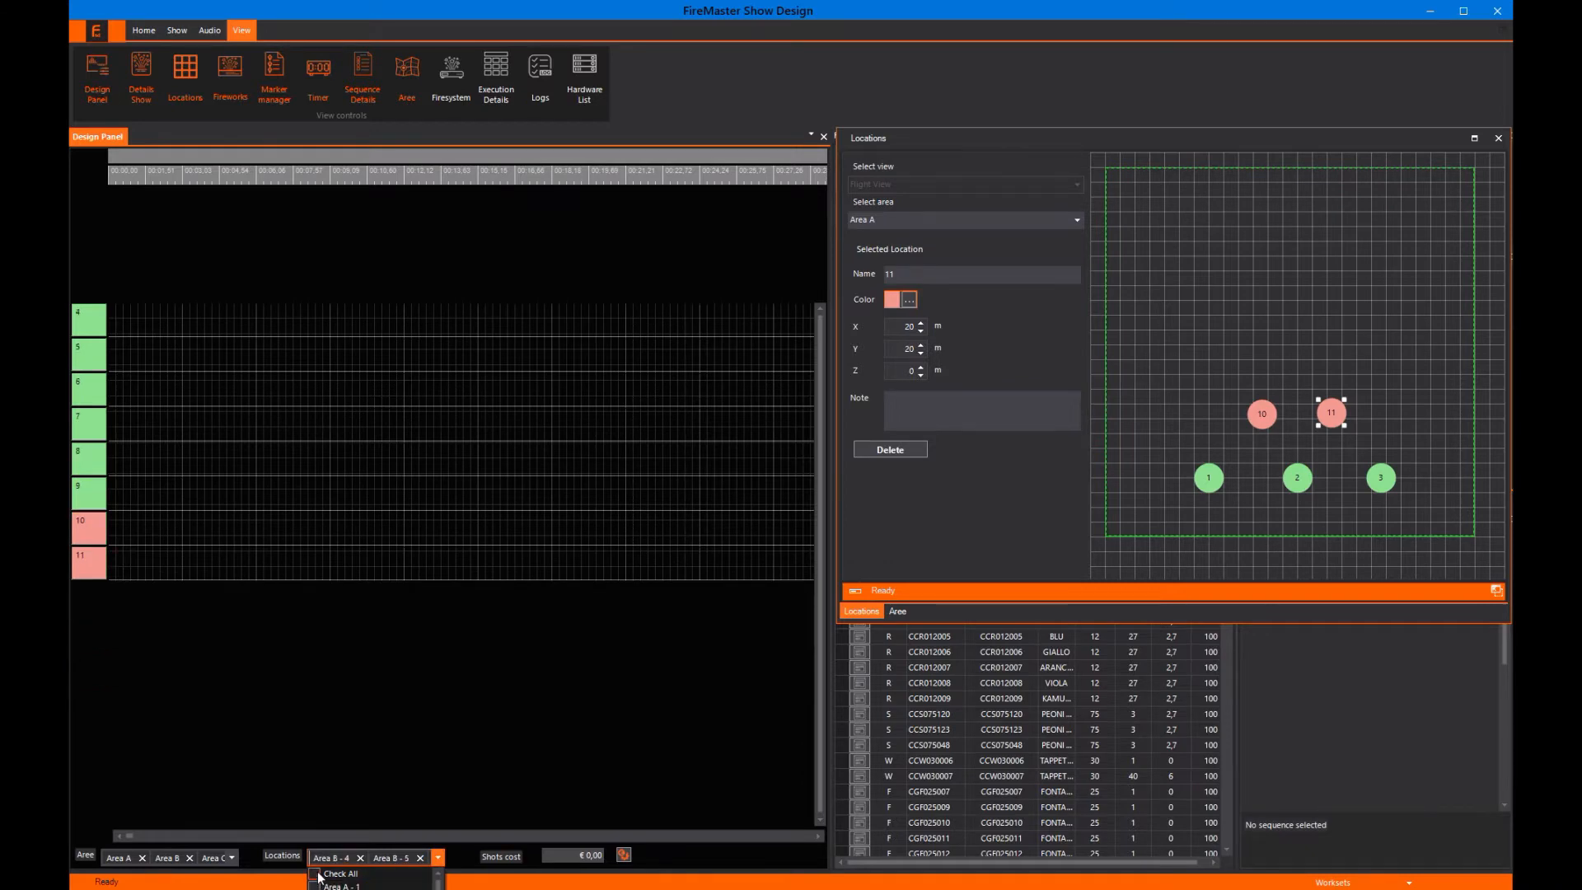
{"action": "left_click", "coordinate": [304, 693]}
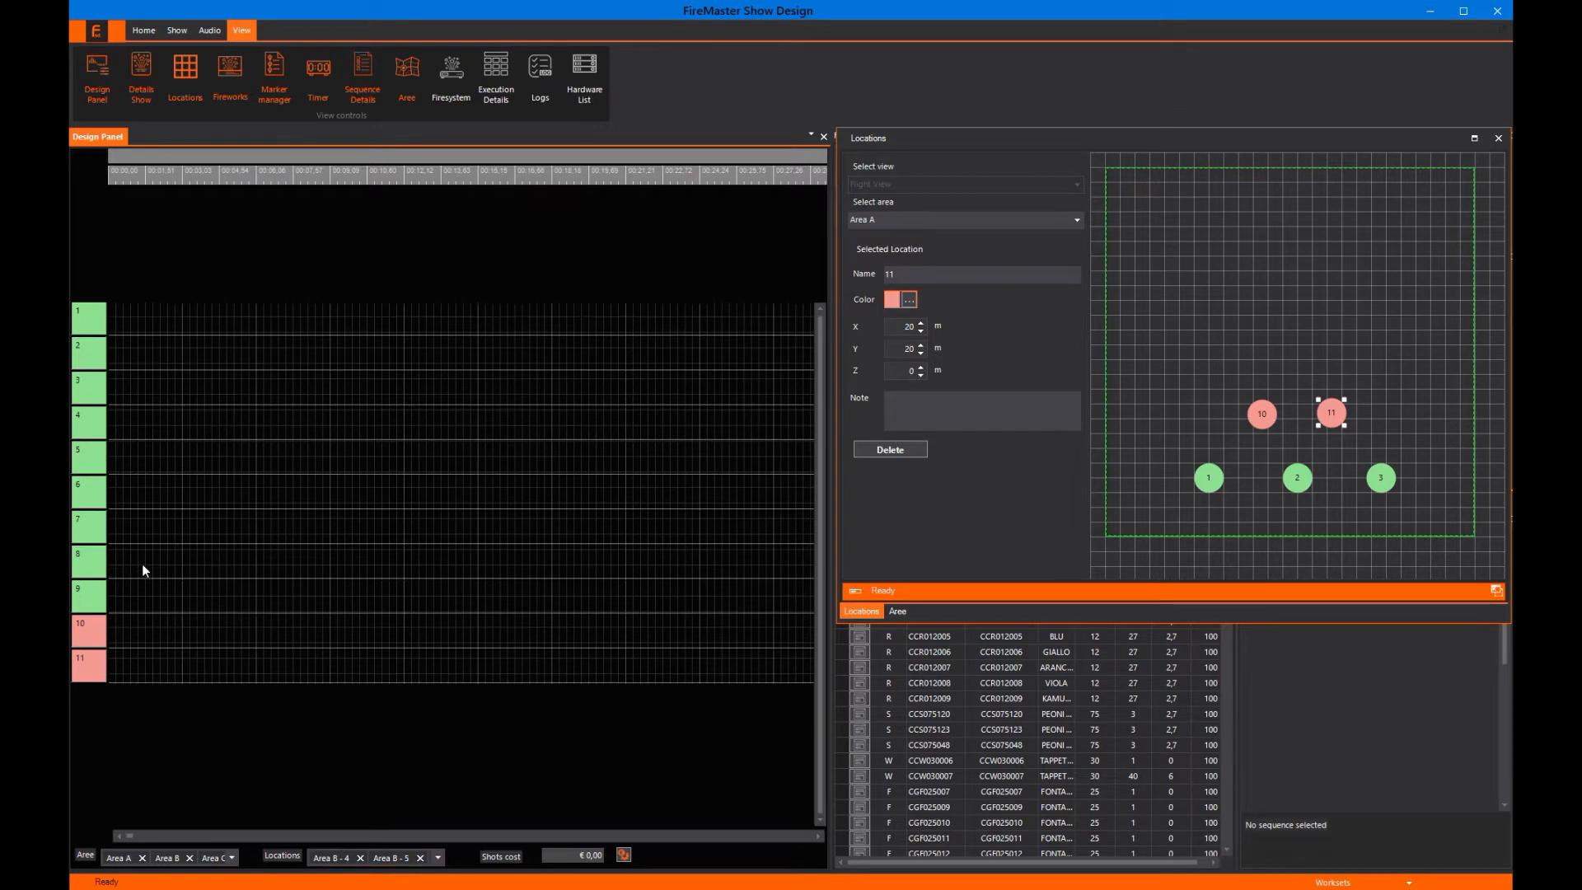
{"action": "right_click", "coordinate": [89, 600]}
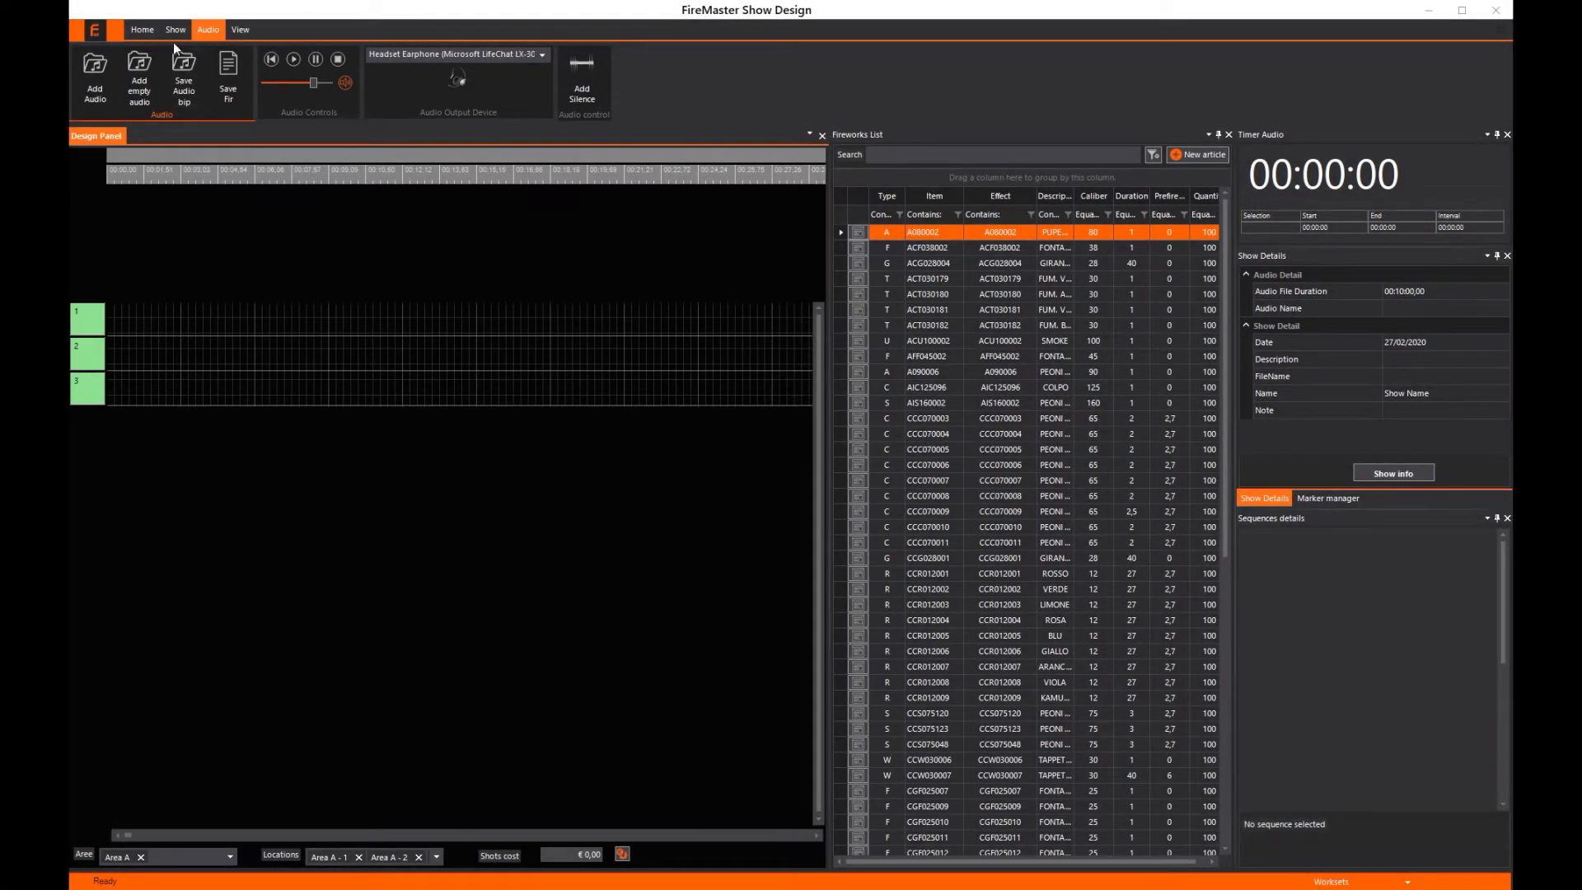
Add the audio file boschi19v3_st1.wav to the show, load its cue markers and decline the repeated load request.
{"action": "left_click", "coordinate": [107, 82]}
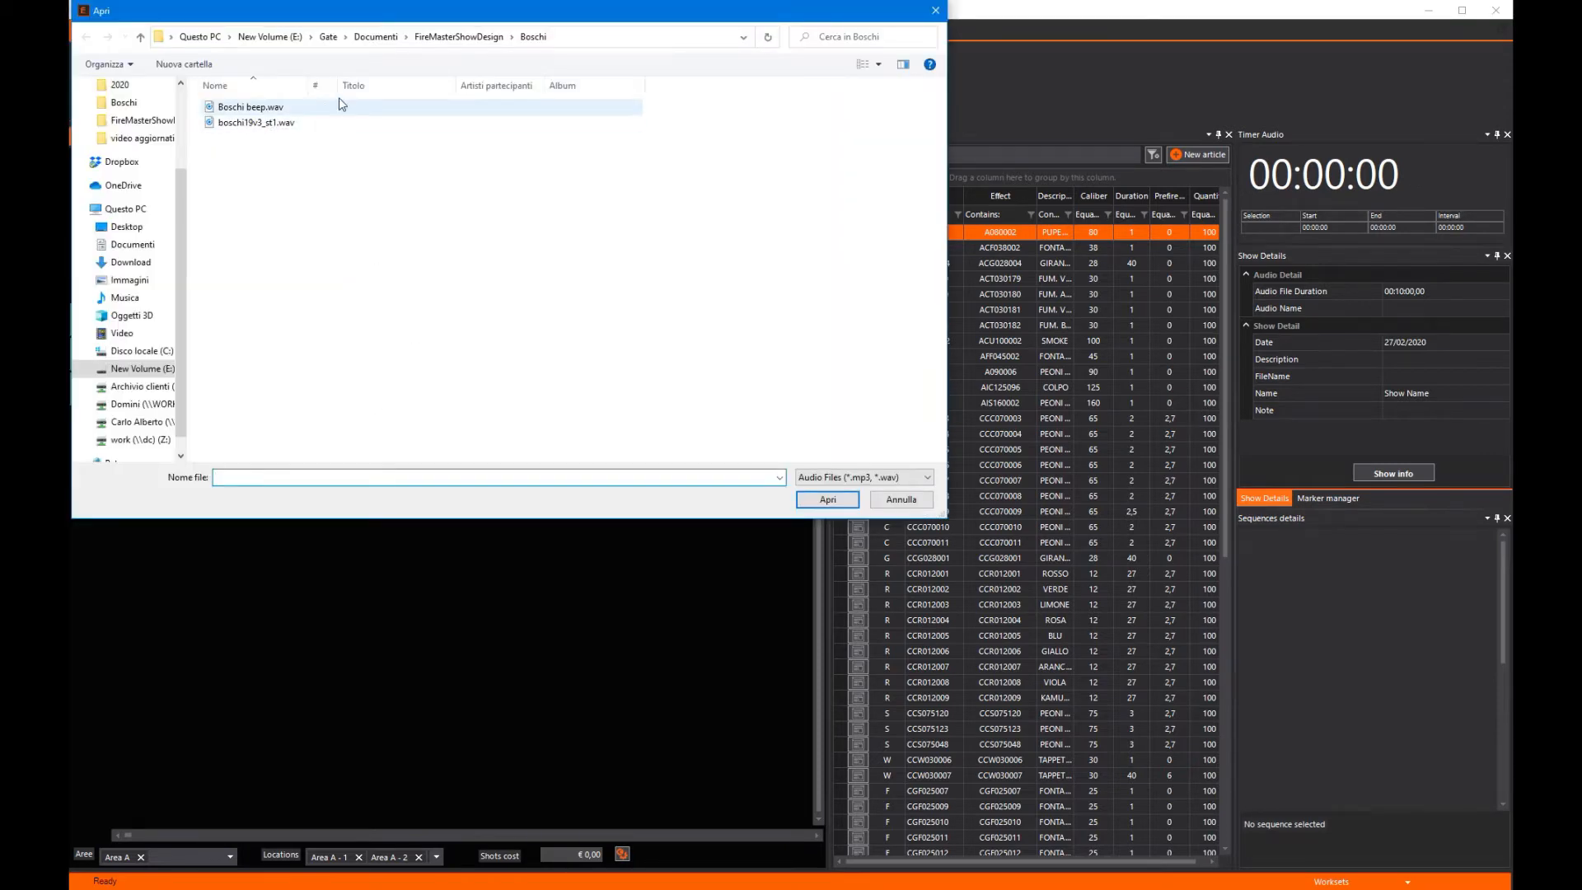
{"action": "left_click_drag", "start_coordinate": [395, 25], "coordinate": [471, 126]}
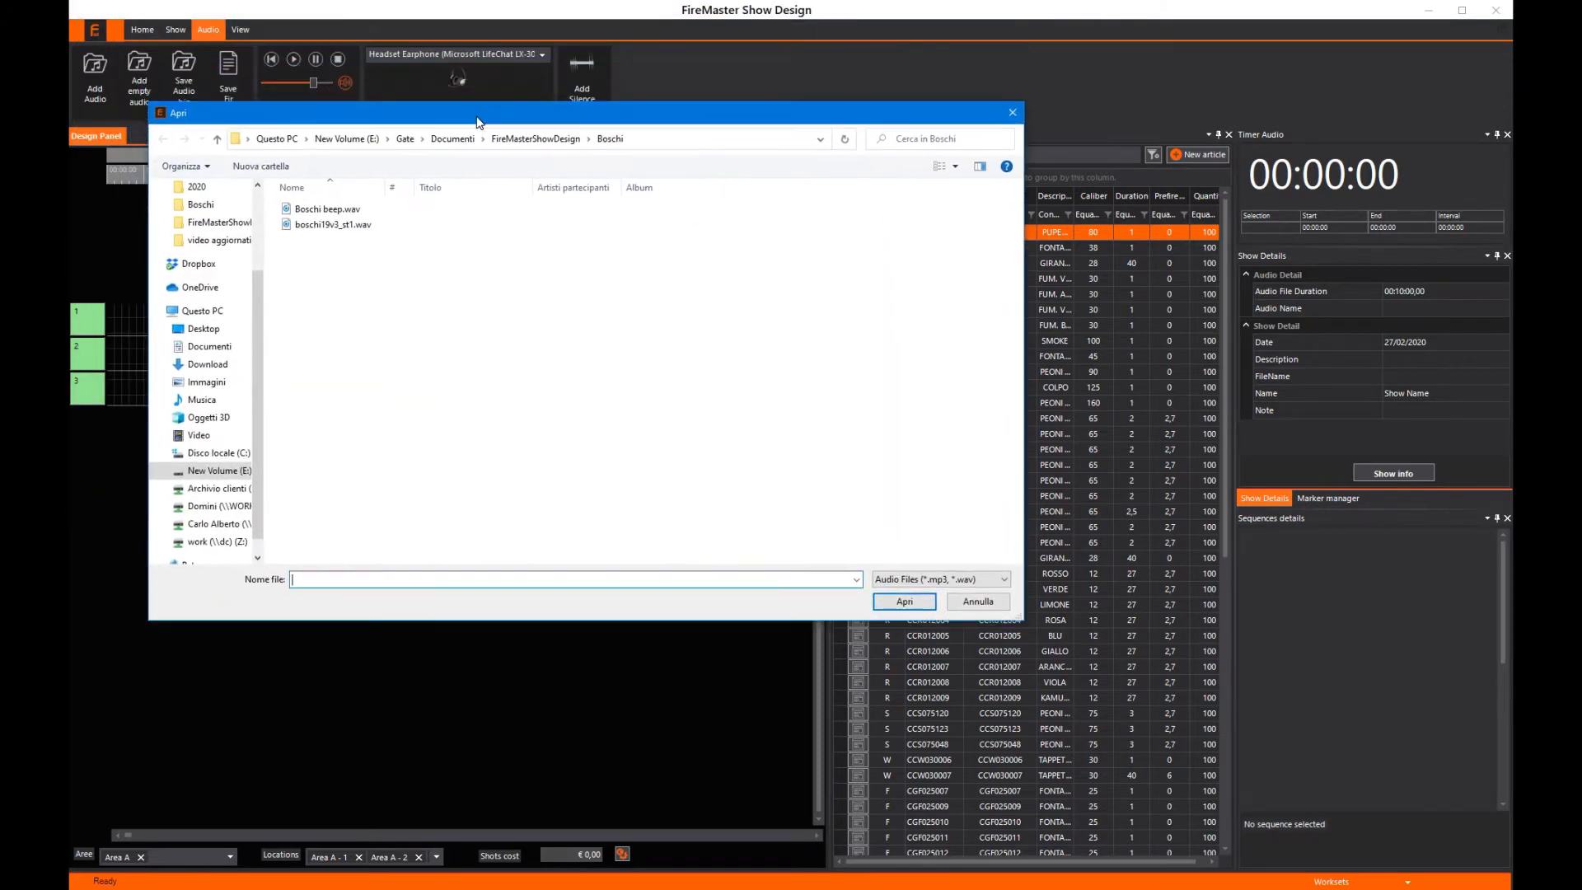
{"action": "left_click", "coordinate": [340, 227]}
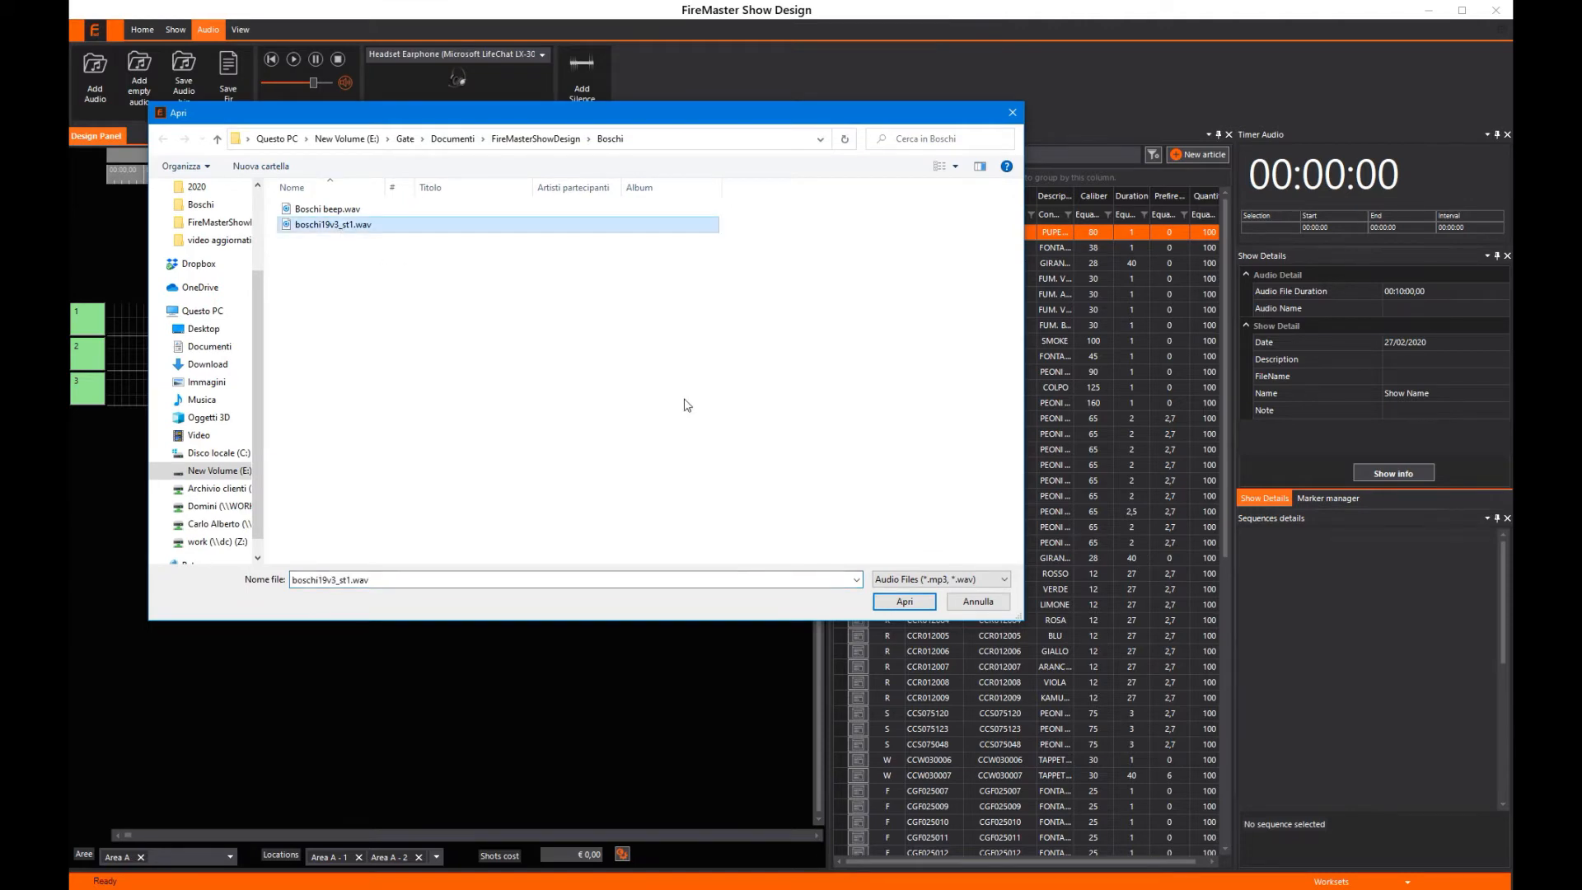
{"action": "left_click", "coordinate": [905, 601]}
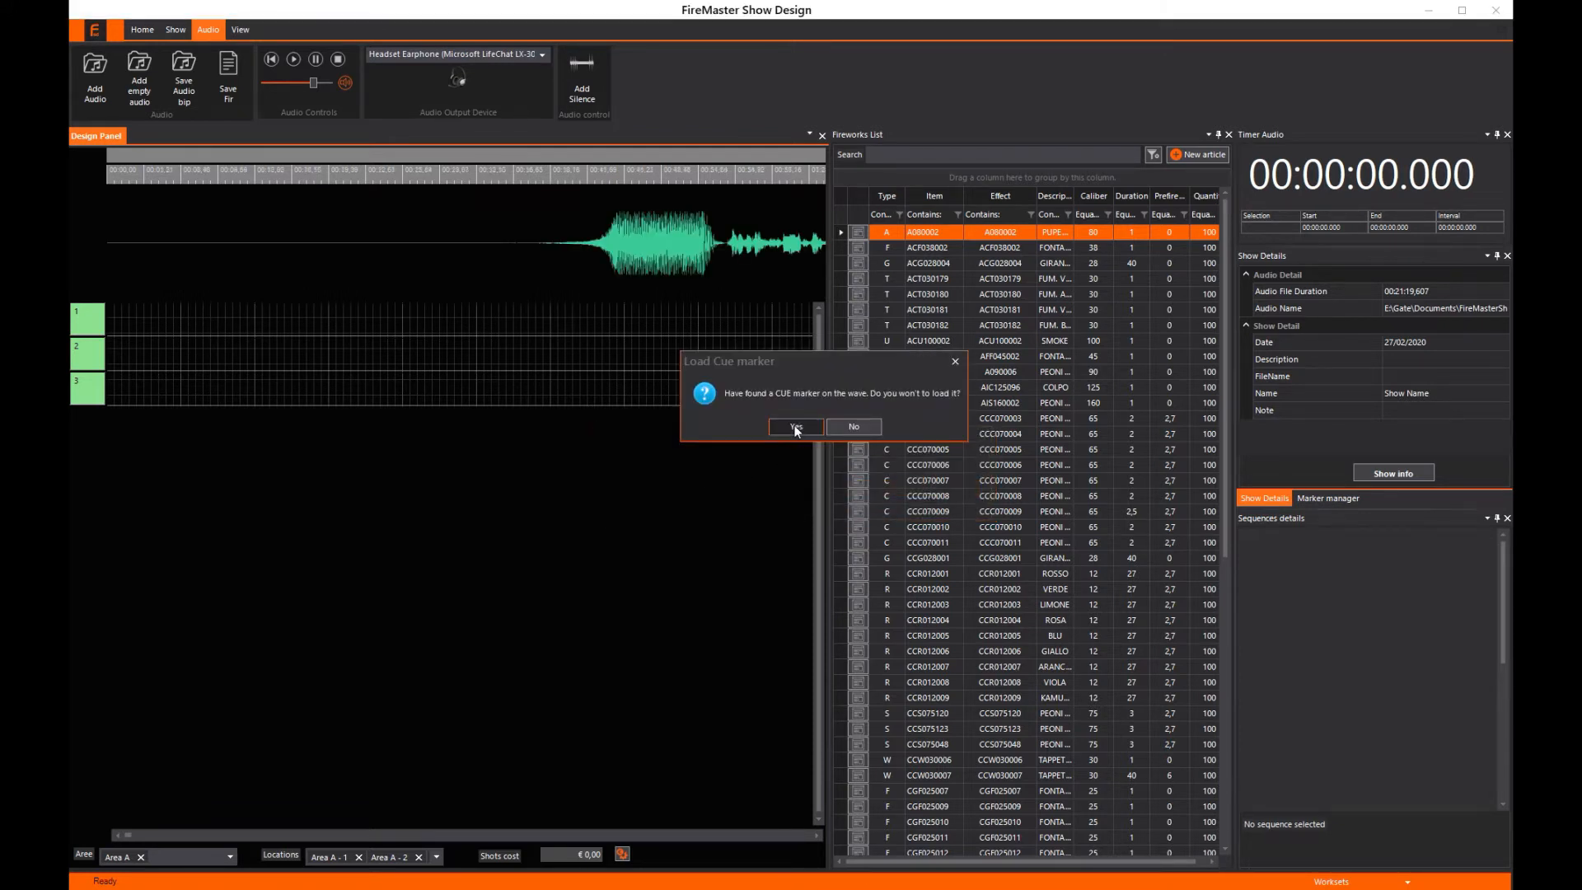
{"action": "left_click", "coordinate": [796, 428]}
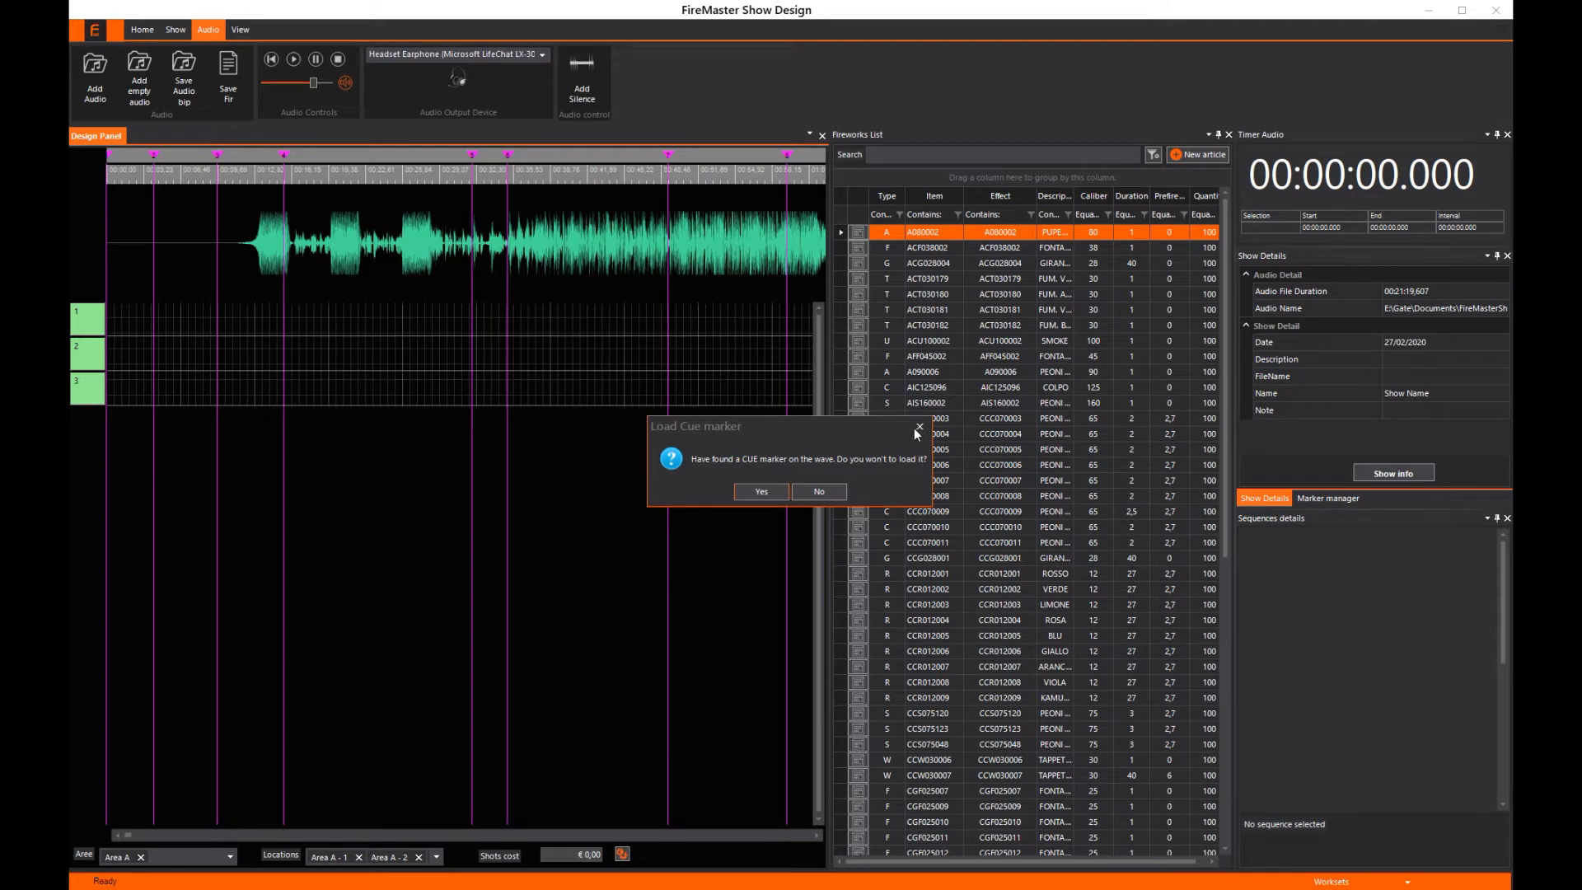
{"action": "left_click", "coordinate": [819, 491]}
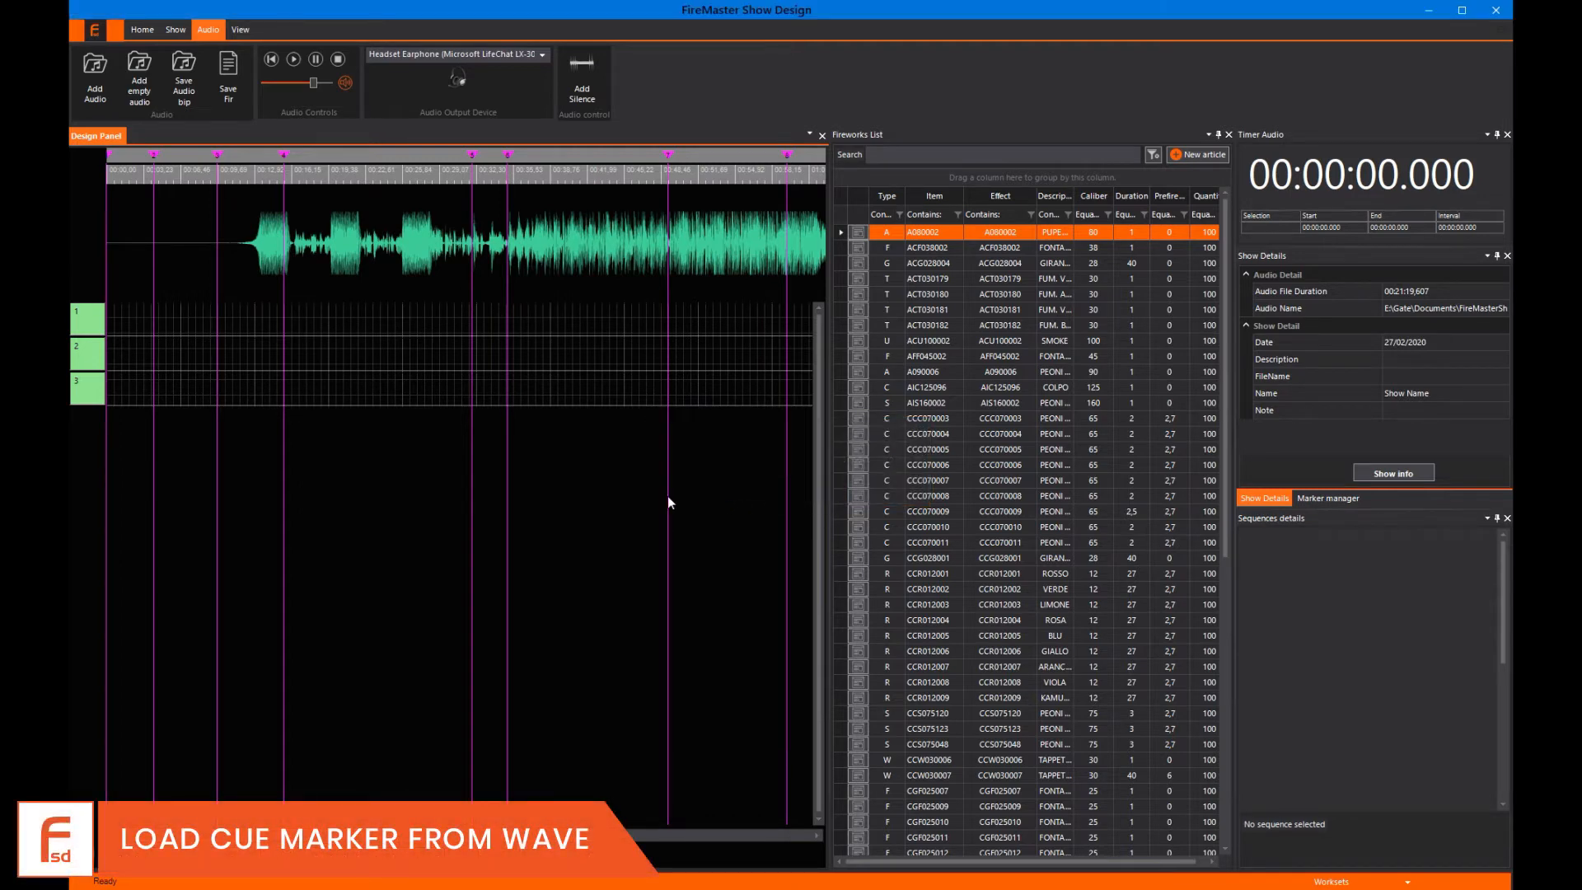
Review the imported cue markers along the audio track and in the marker manager, placing the playback position at about 00:01:19.
{"action": "left_click", "coordinate": [240, 34]}
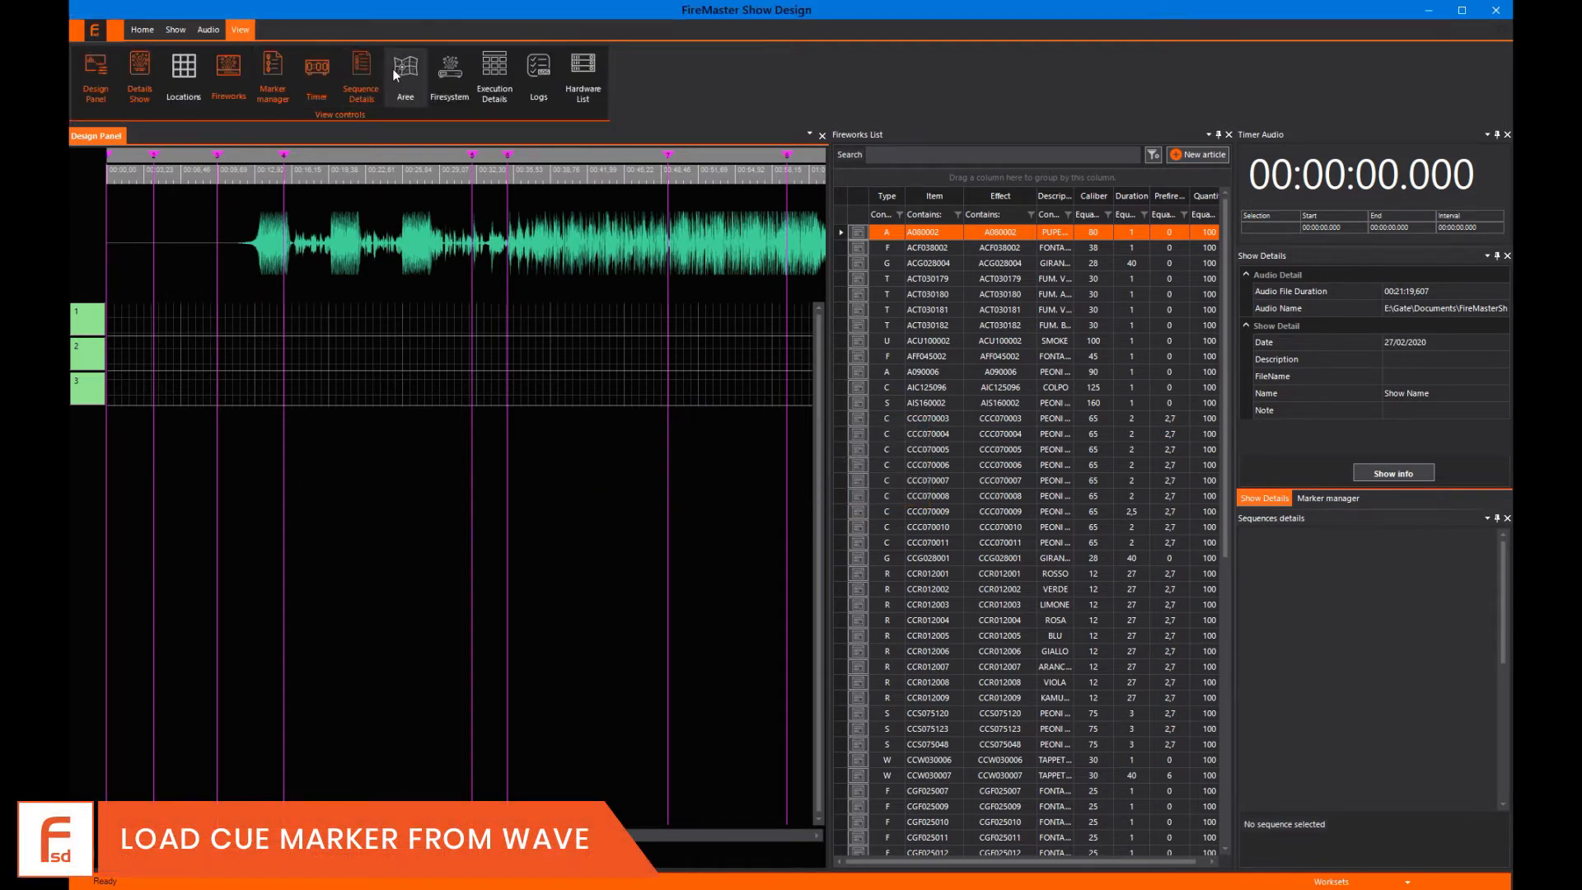
{"action": "left_click", "coordinate": [209, 32]}
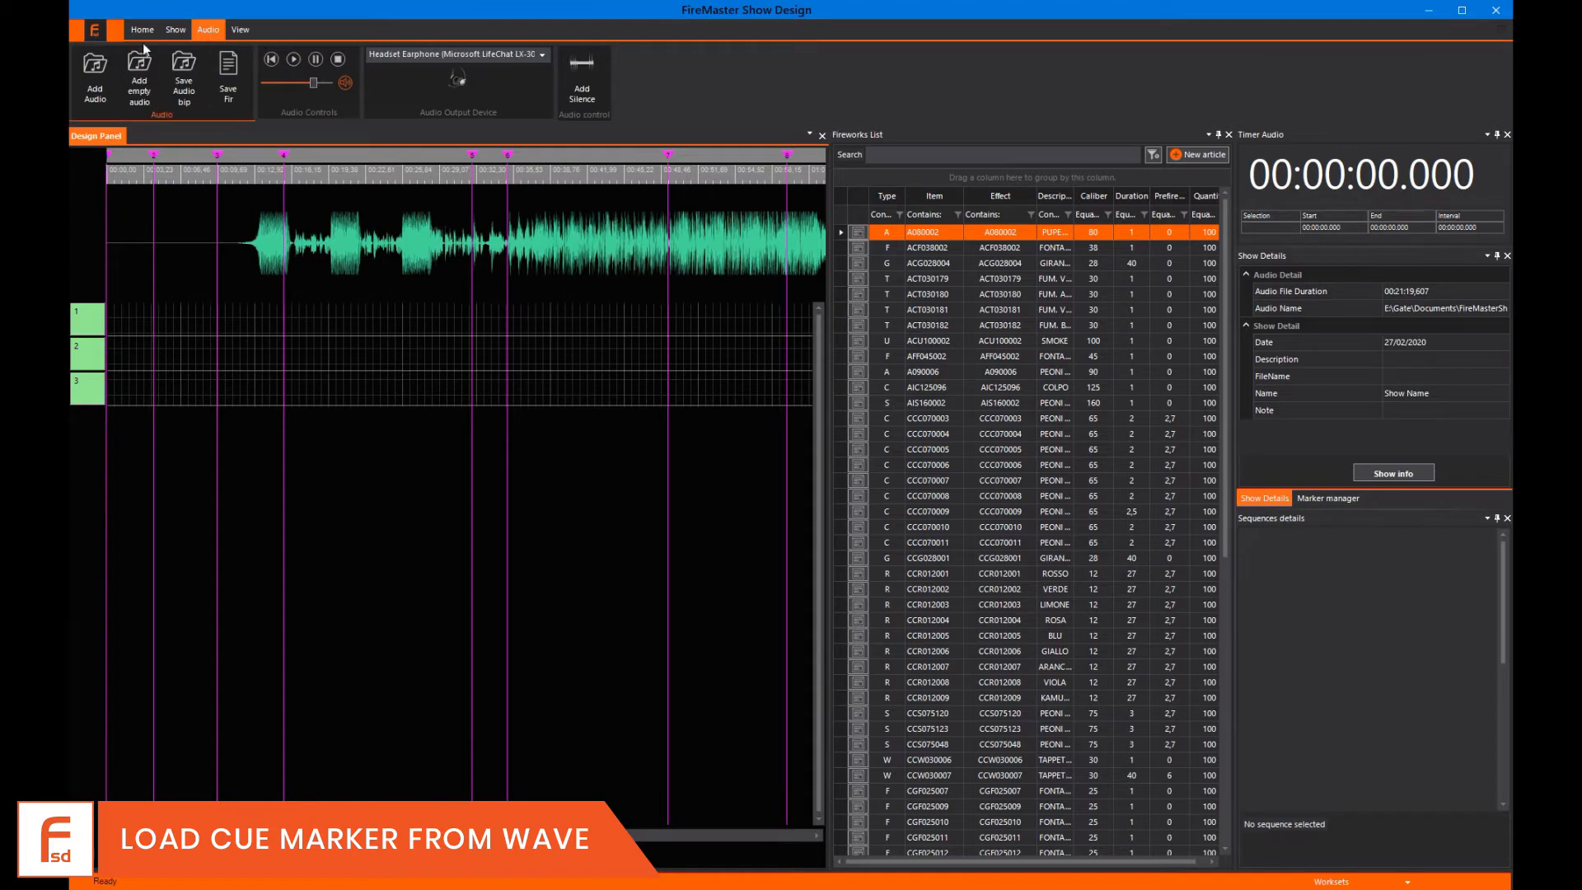
{"action": "left_click", "coordinate": [175, 33]}
{"action": "left_click", "coordinate": [146, 30]}
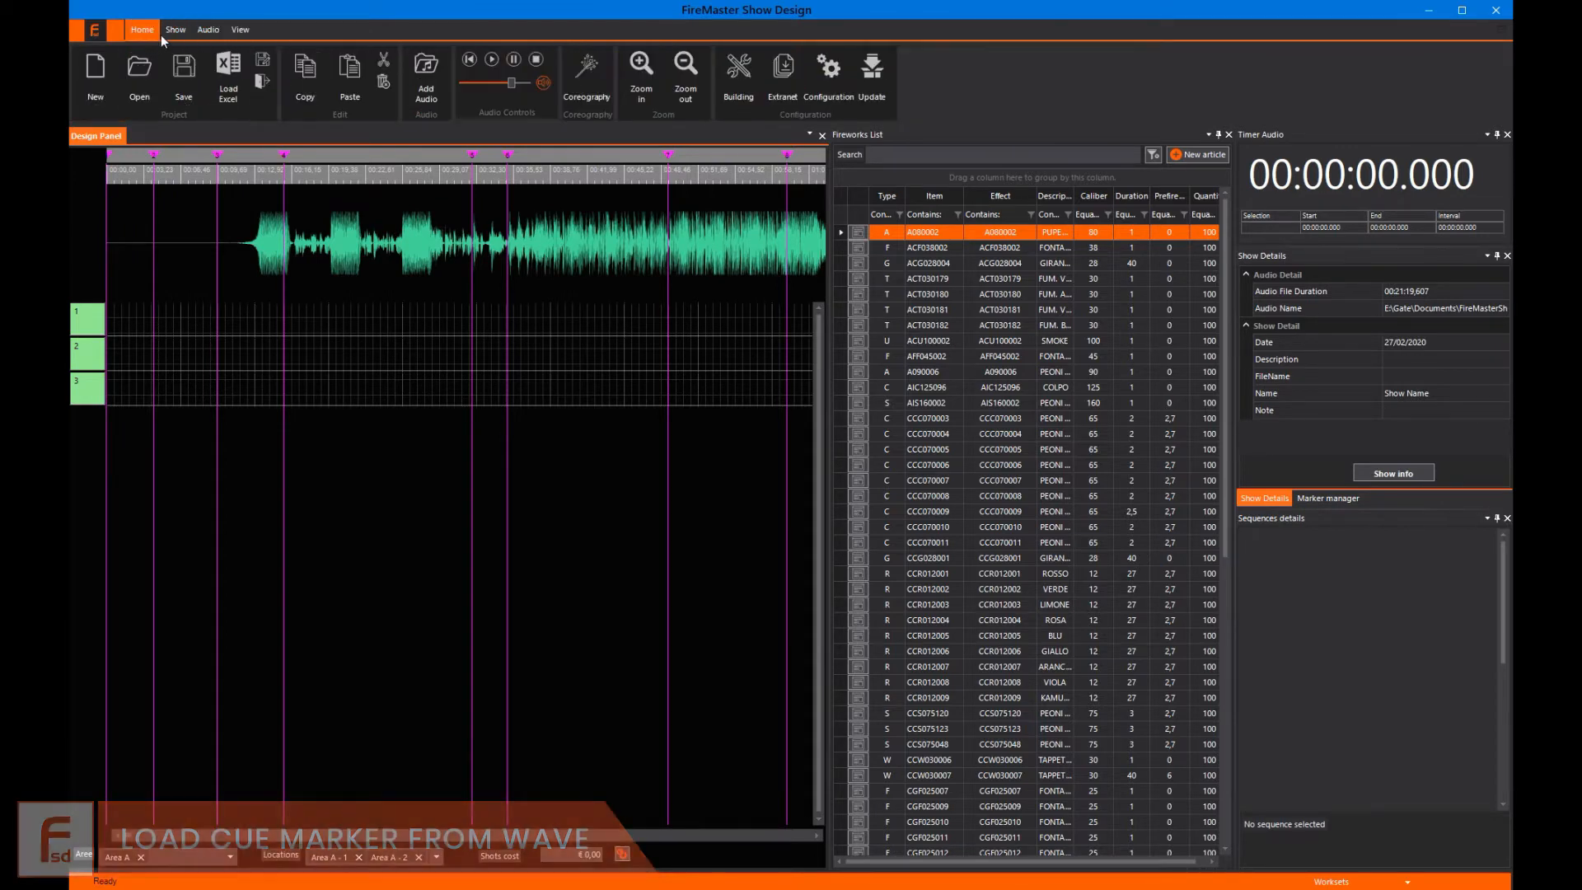
{"action": "left_click", "coordinate": [690, 81]}
{"action": "left_click", "coordinate": [691, 81]}
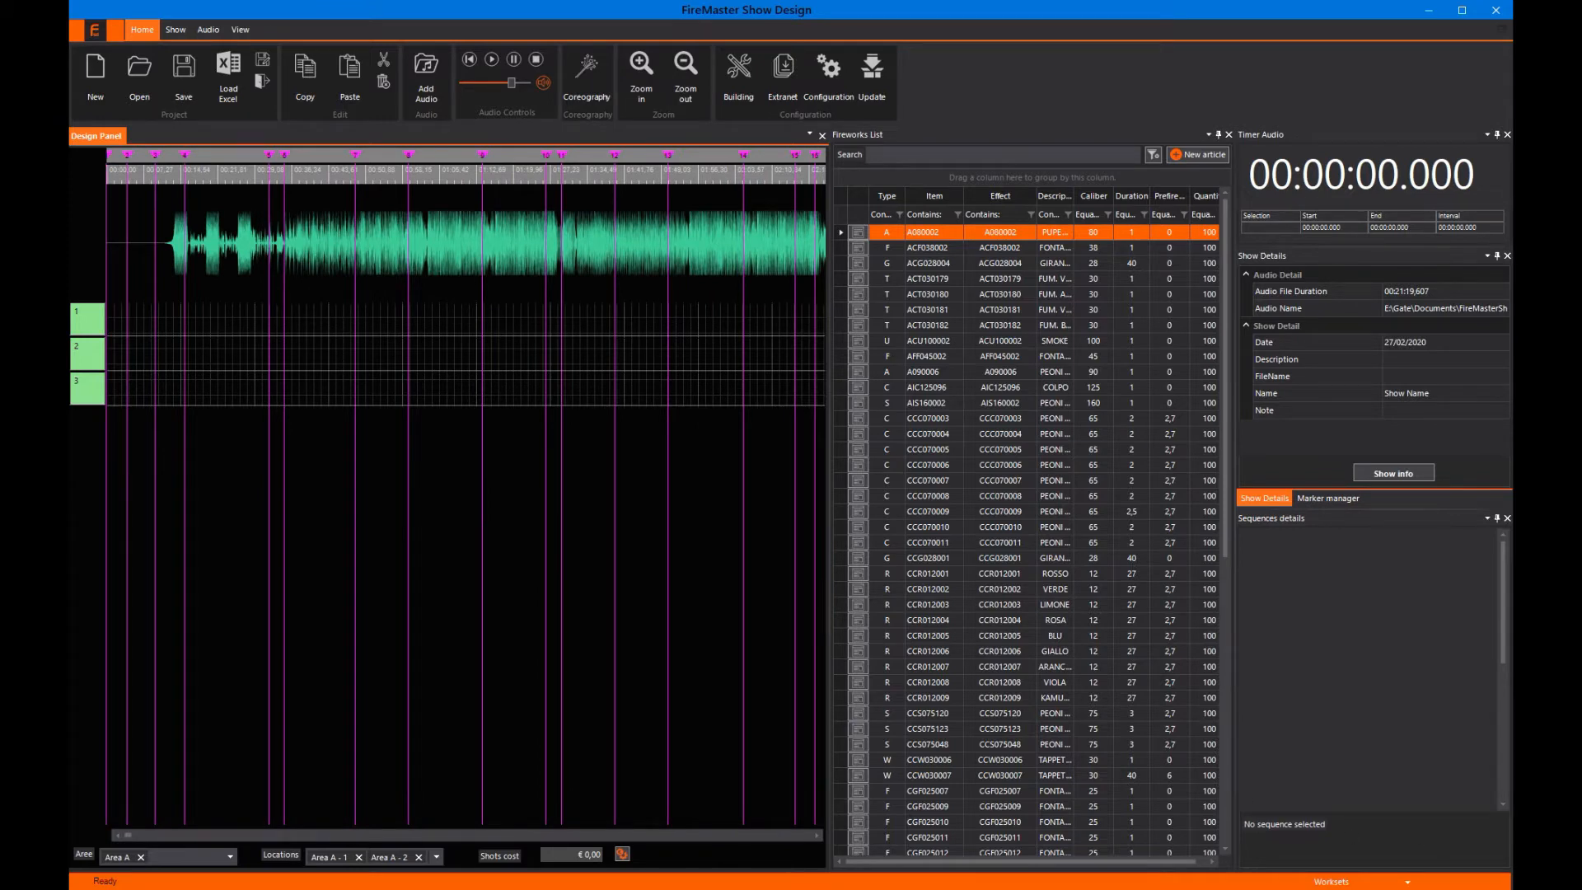
{"action": "left_click", "coordinate": [510, 238]}
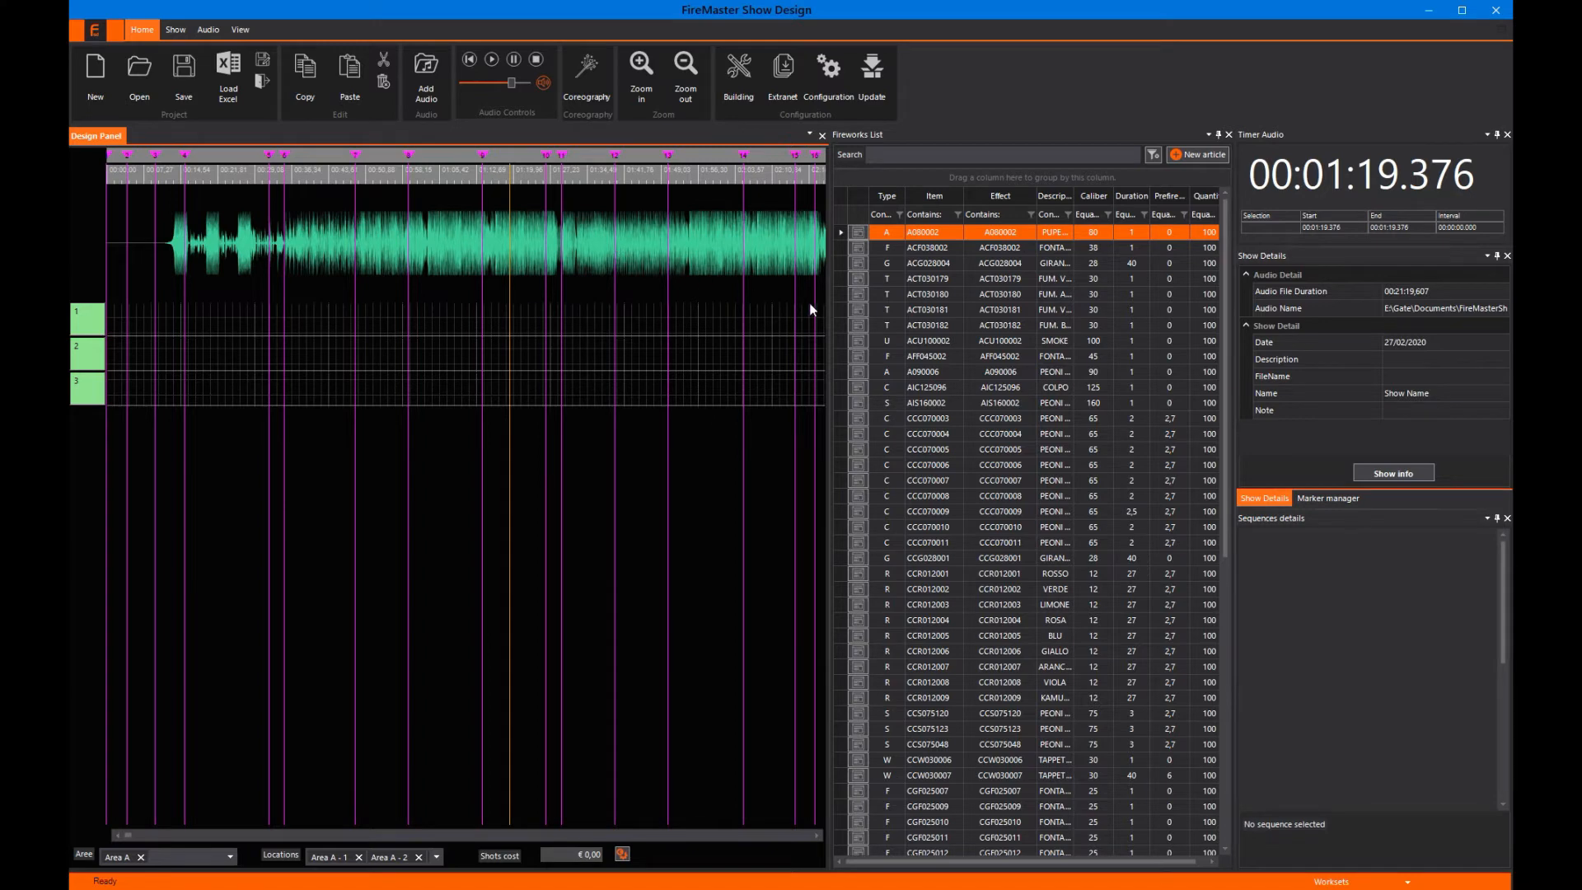
{"action": "left_click", "coordinate": [1337, 498]}
{"action": "scroll", "coordinate": [1351, 402], "scroll_direction": "down", "scroll_amount": 13}
{"action": "scroll", "coordinate": [1356, 412], "scroll_direction": "down", "scroll_amount": 3}
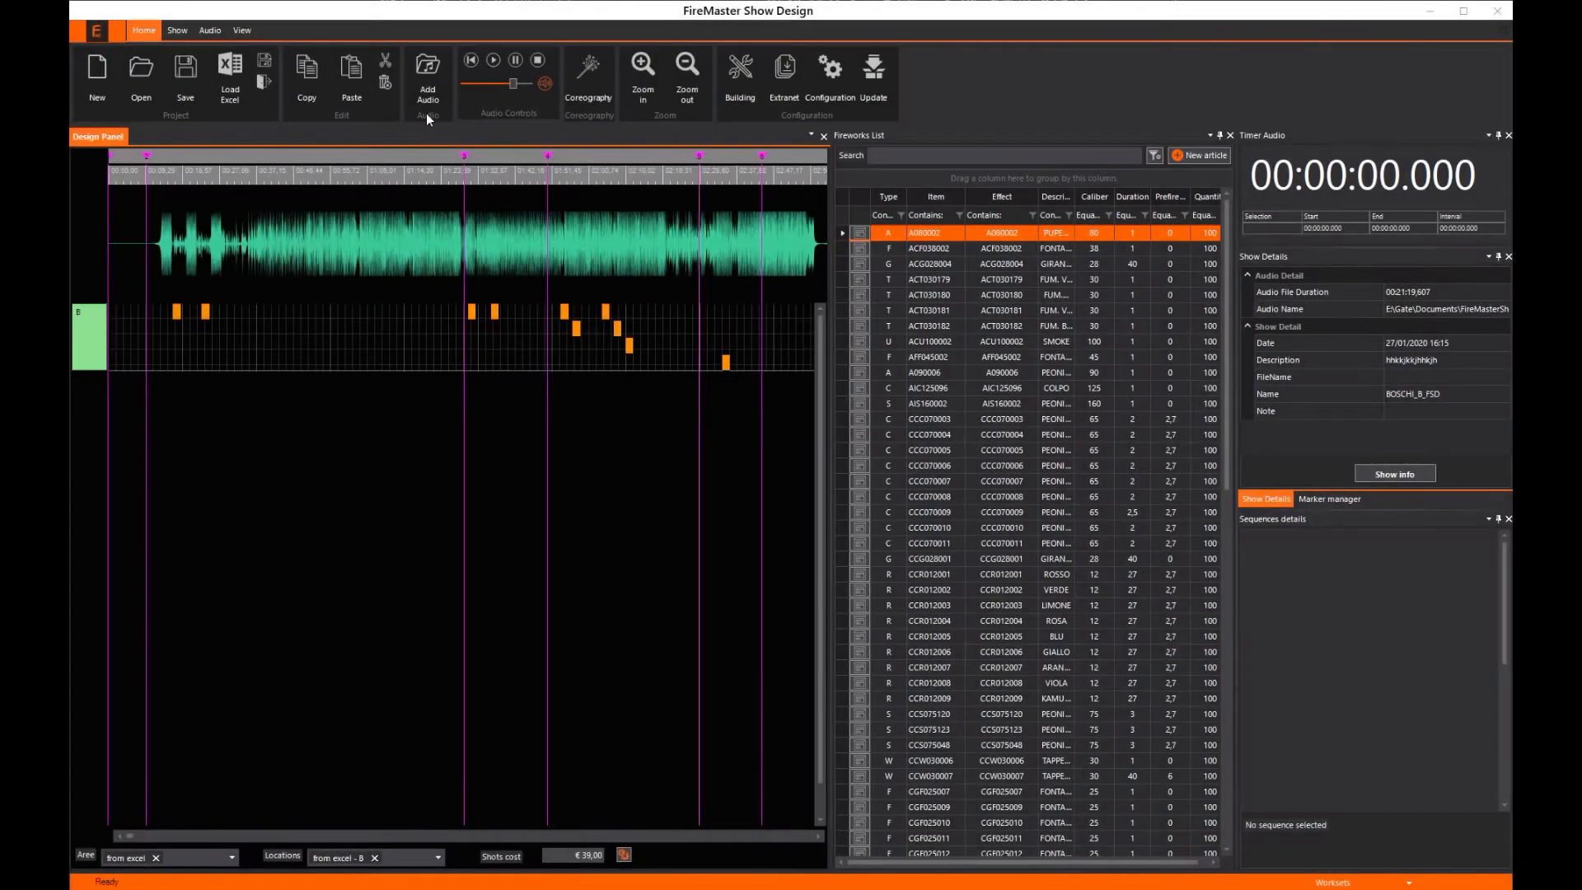
Play the audio track from about 00:00:47.7.
{"action": "left_click", "coordinate": [494, 59]}
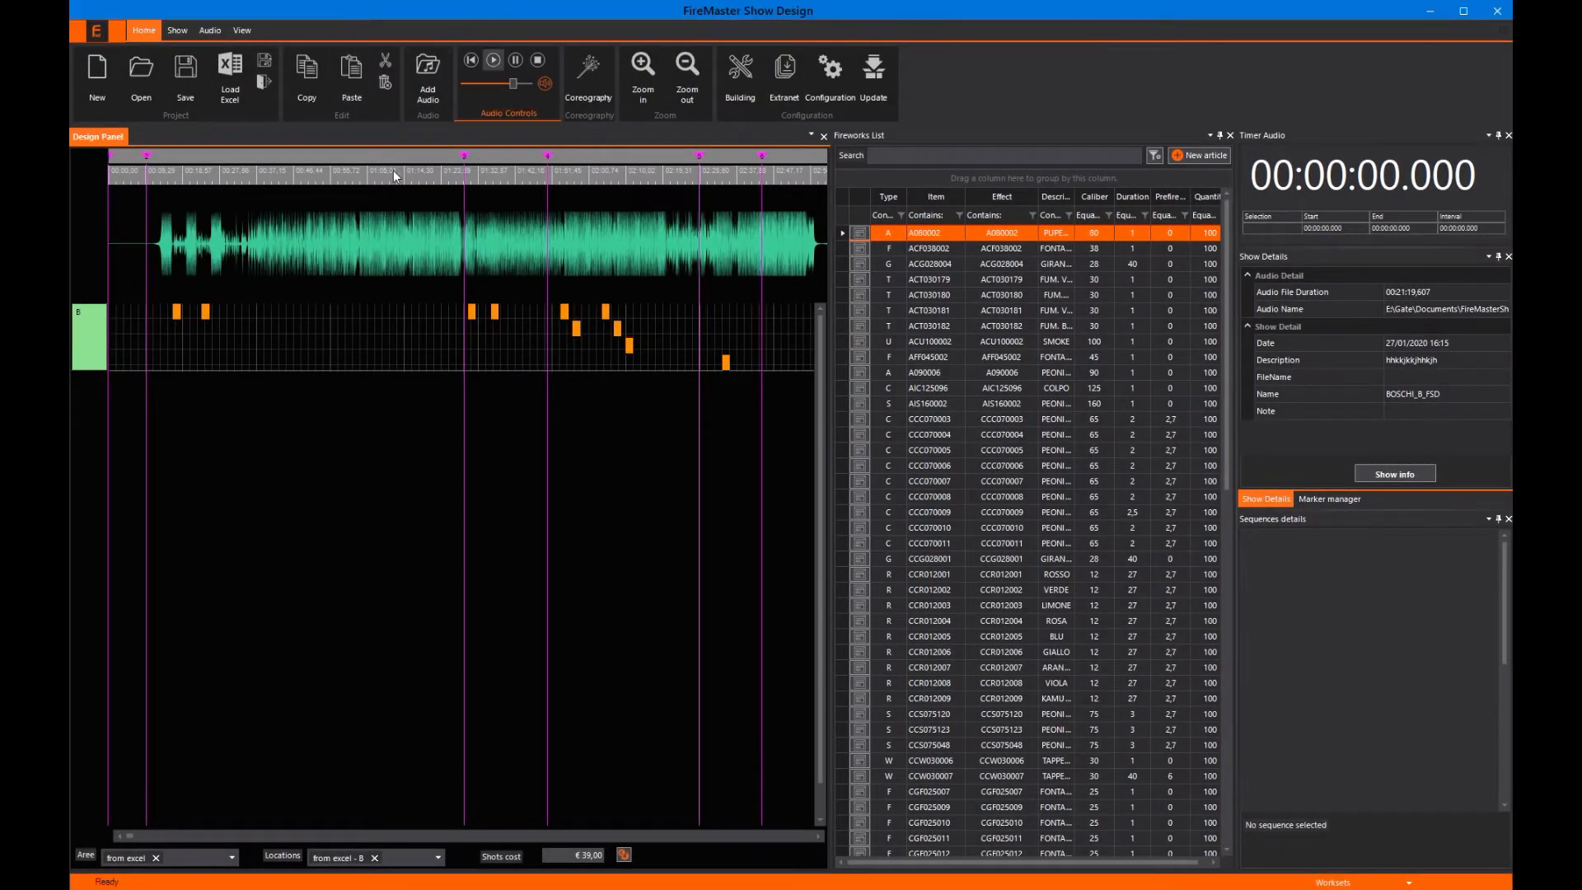
{"action": "left_click", "coordinate": [299, 219]}
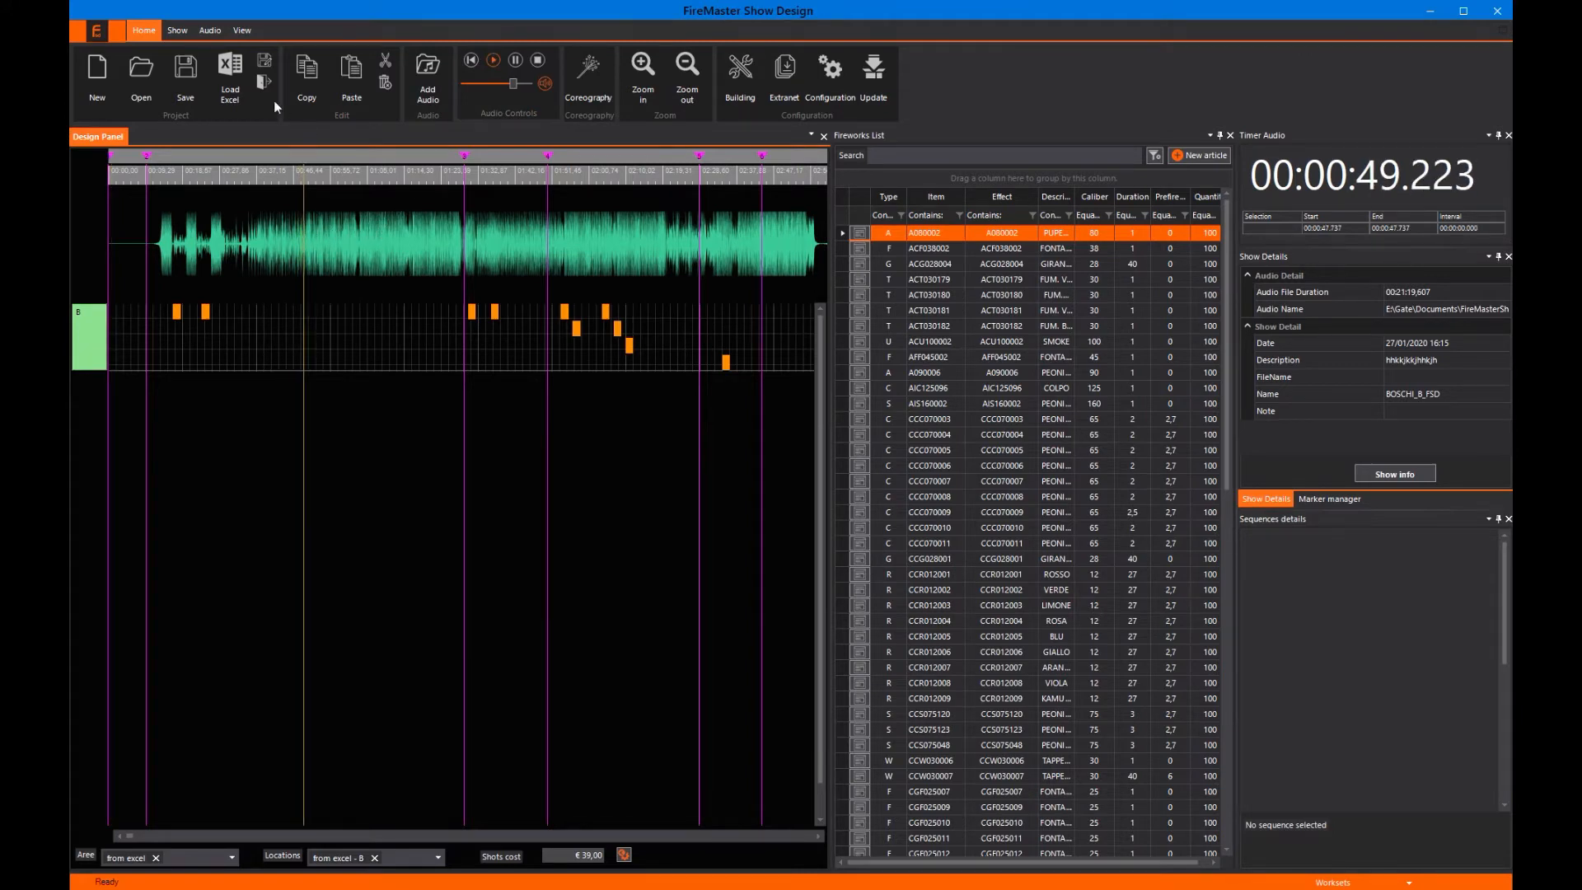
Select Headset Earphone (Microsoft LifeChat LX-3000) as the audio output device and check the system's playback devices.
{"action": "left_click", "coordinate": [242, 31]}
{"action": "left_click", "coordinate": [210, 30]}
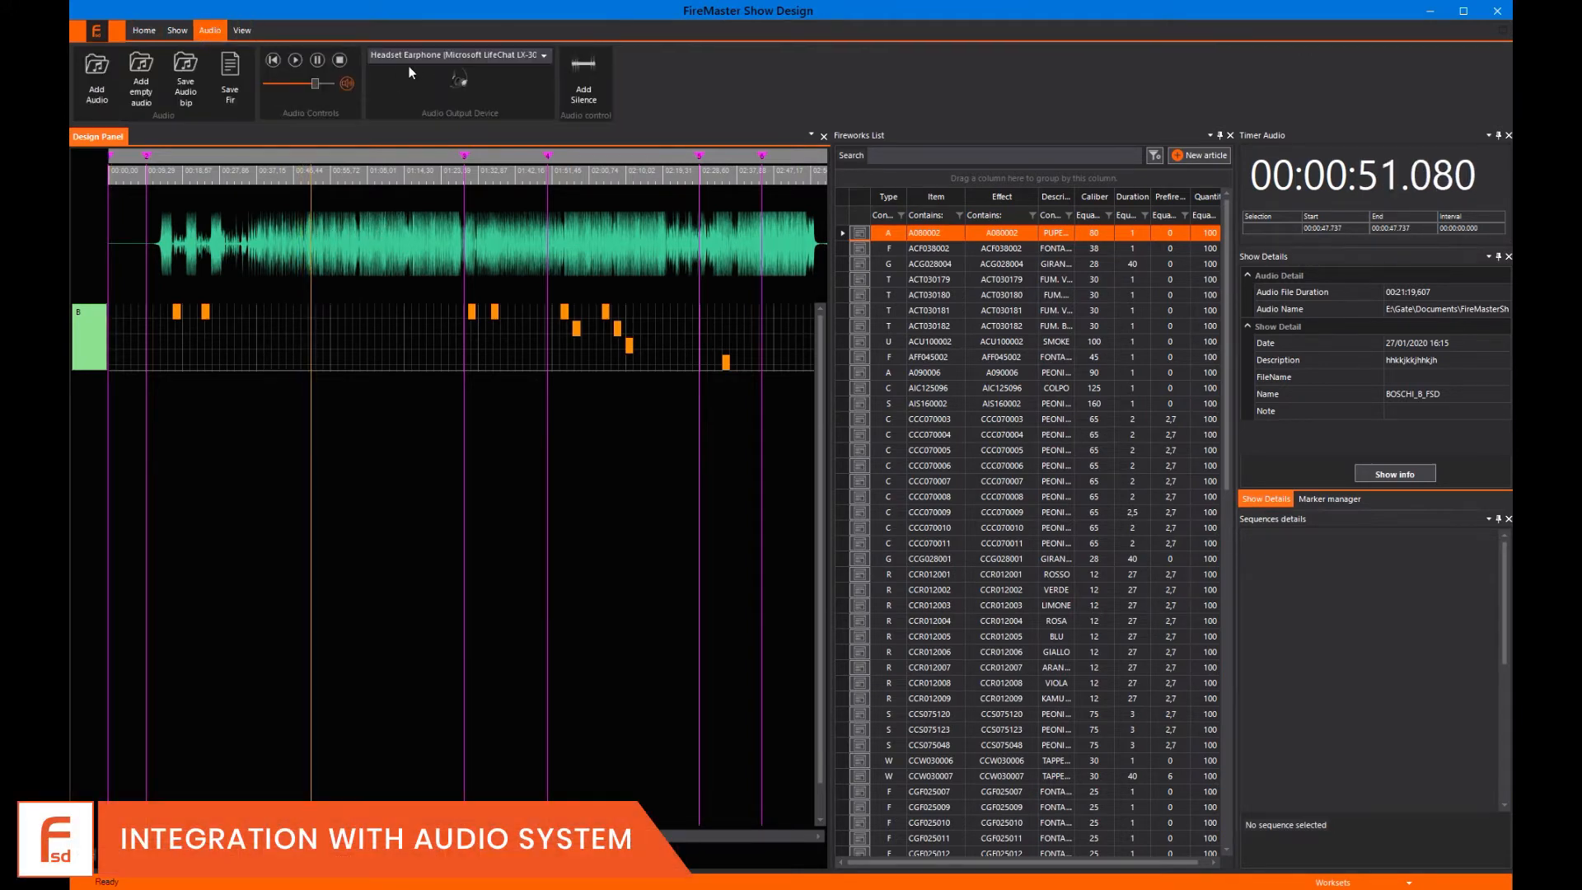
{"action": "left_click", "coordinate": [544, 56]}
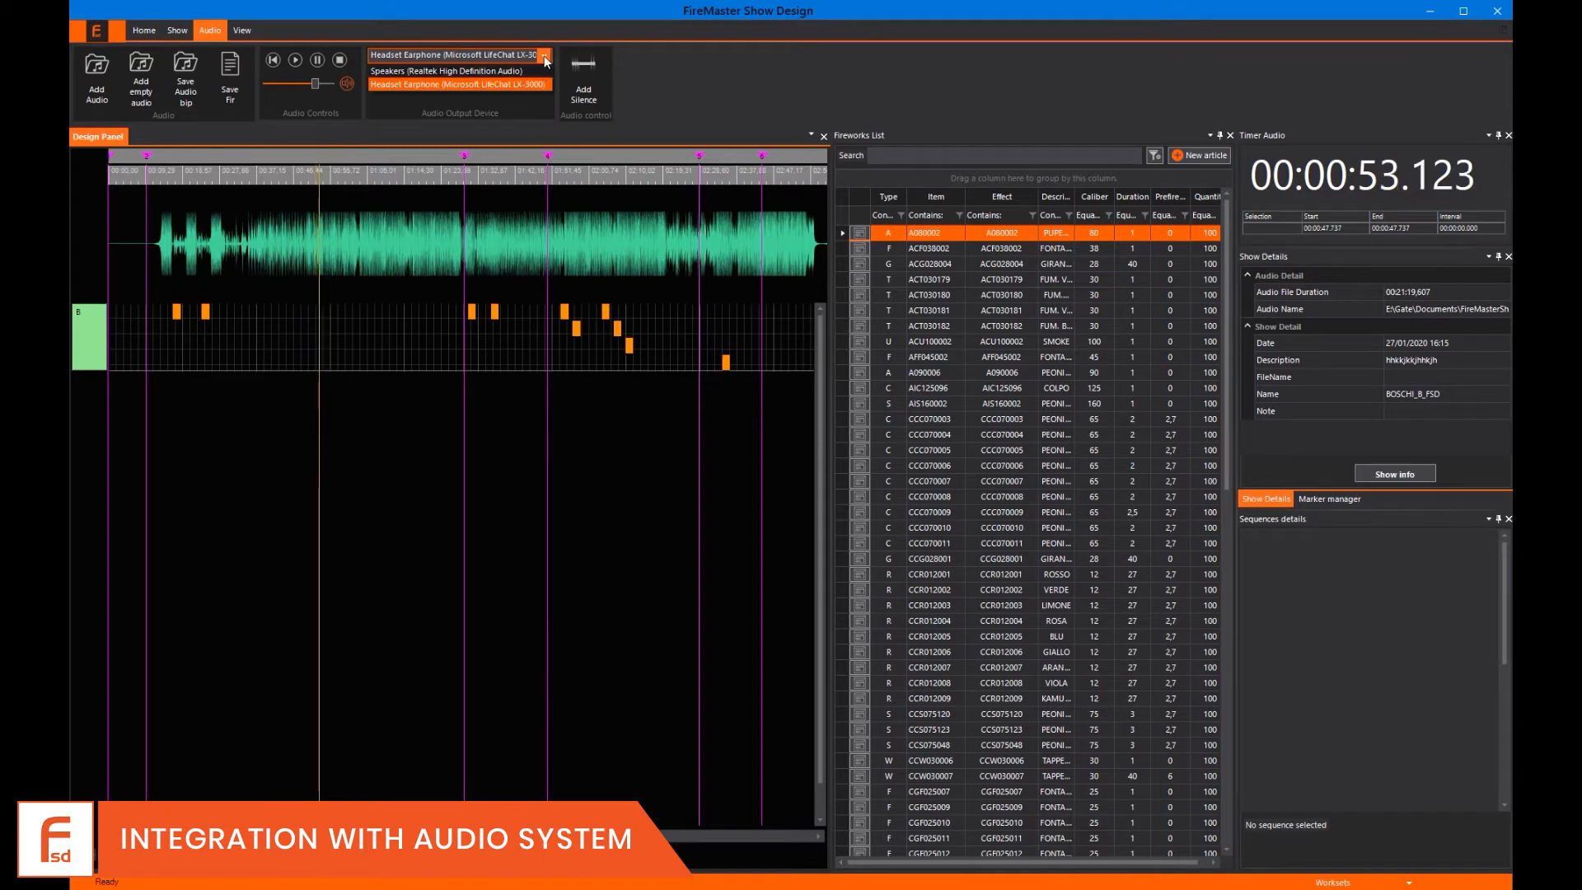
{"action": "left_click", "coordinate": [467, 85]}
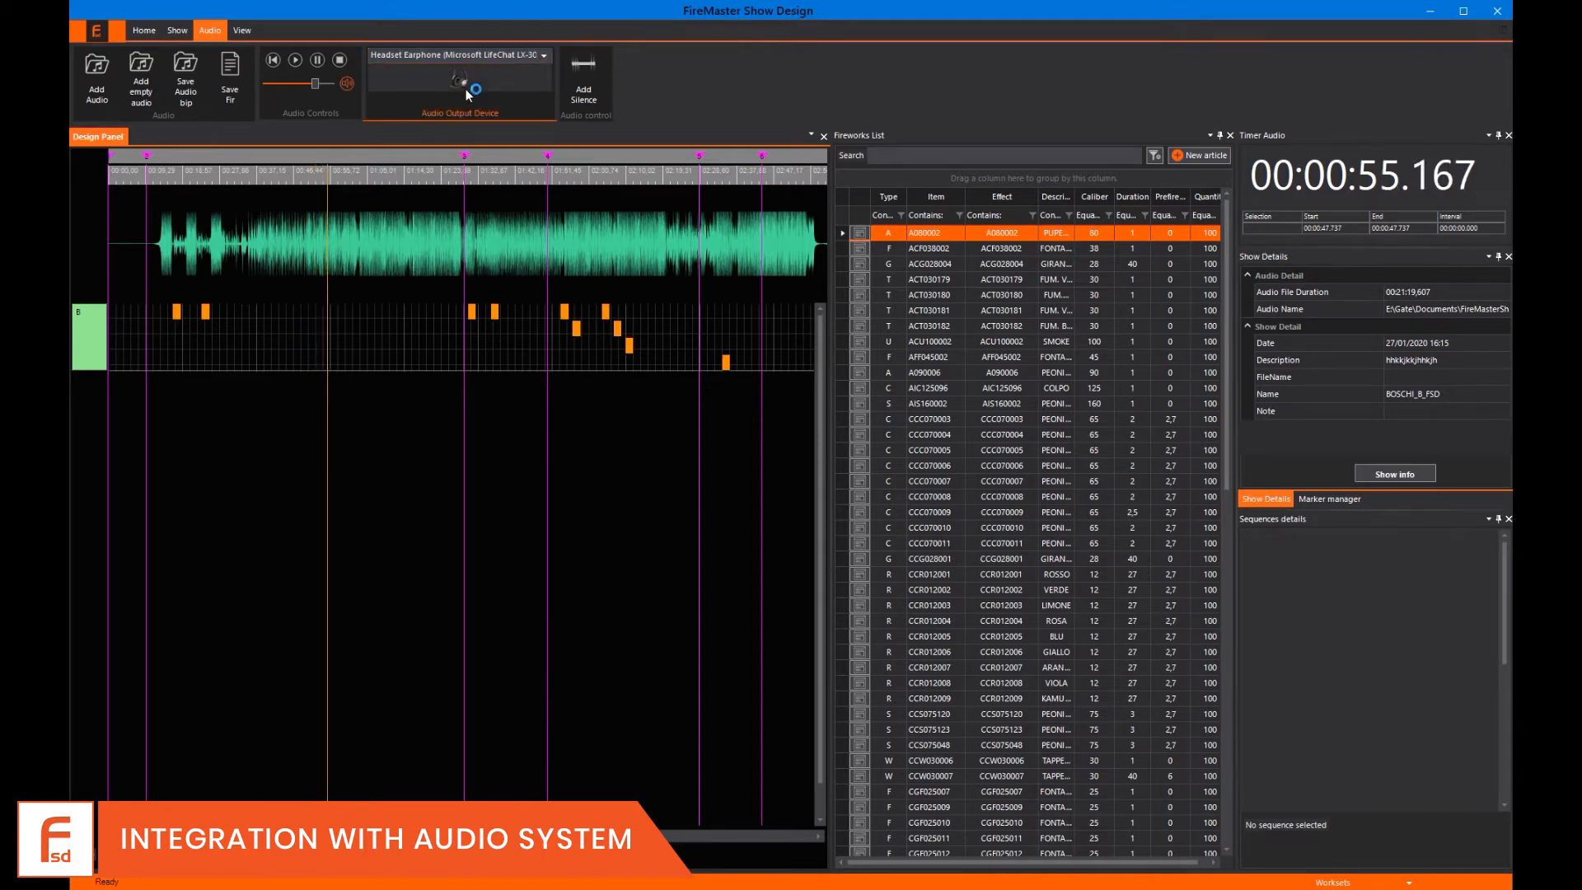
{"action": "left_click_drag", "start_coordinate": [280, 215], "coordinate": [336, 216]}
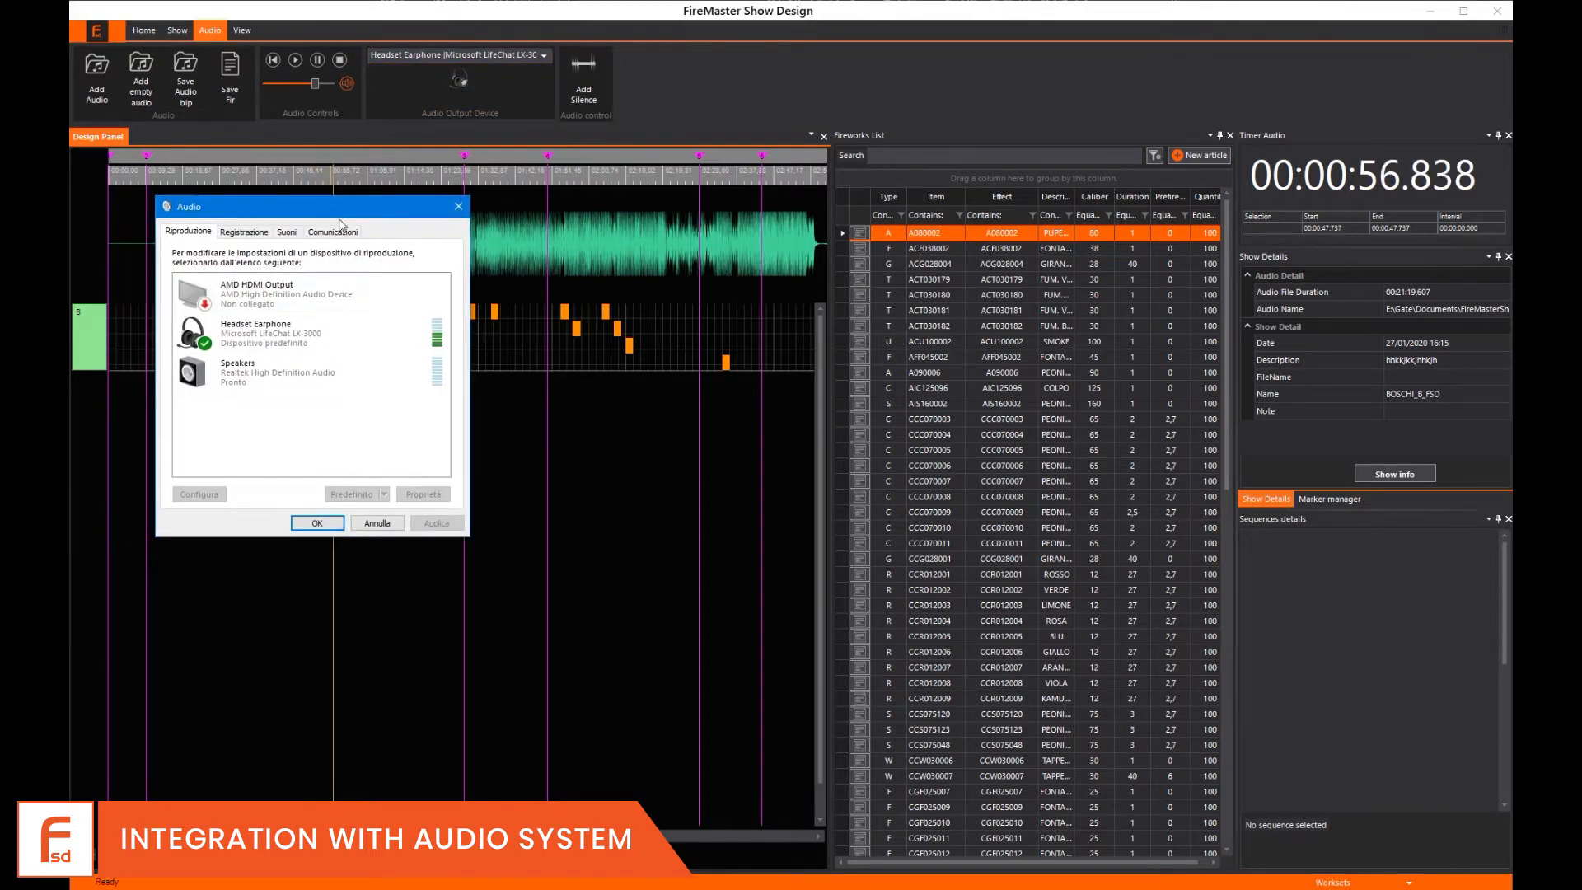
{"action": "left_click", "coordinate": [464, 212]}
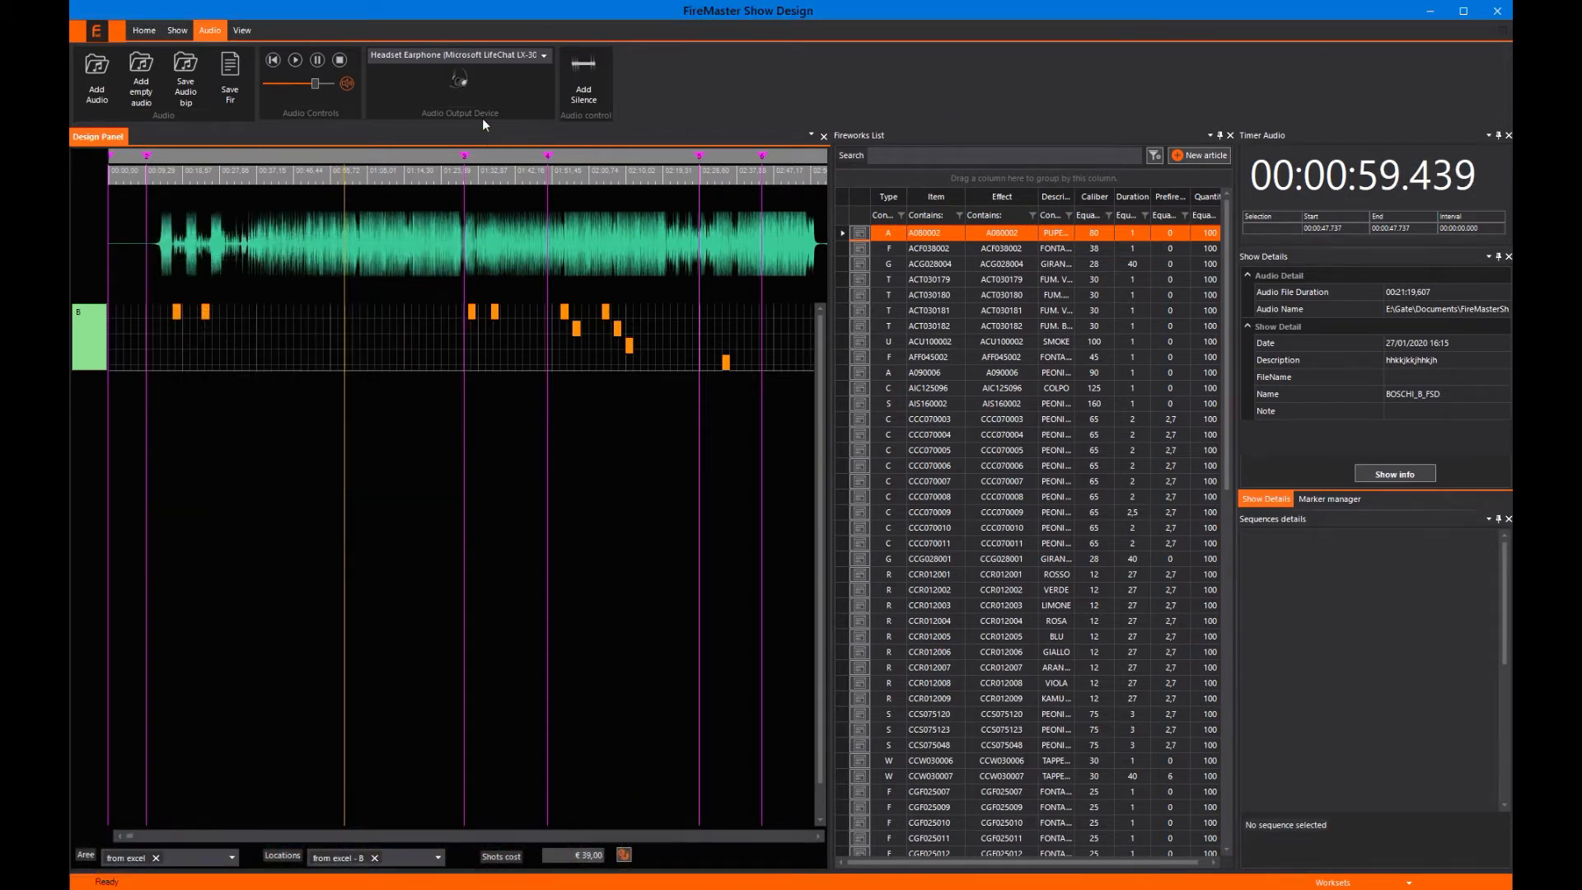
Stop playback and insert 3 seconds of silence into the audio track at 00:01:05.00.
{"action": "left_click", "coordinate": [340, 63]}
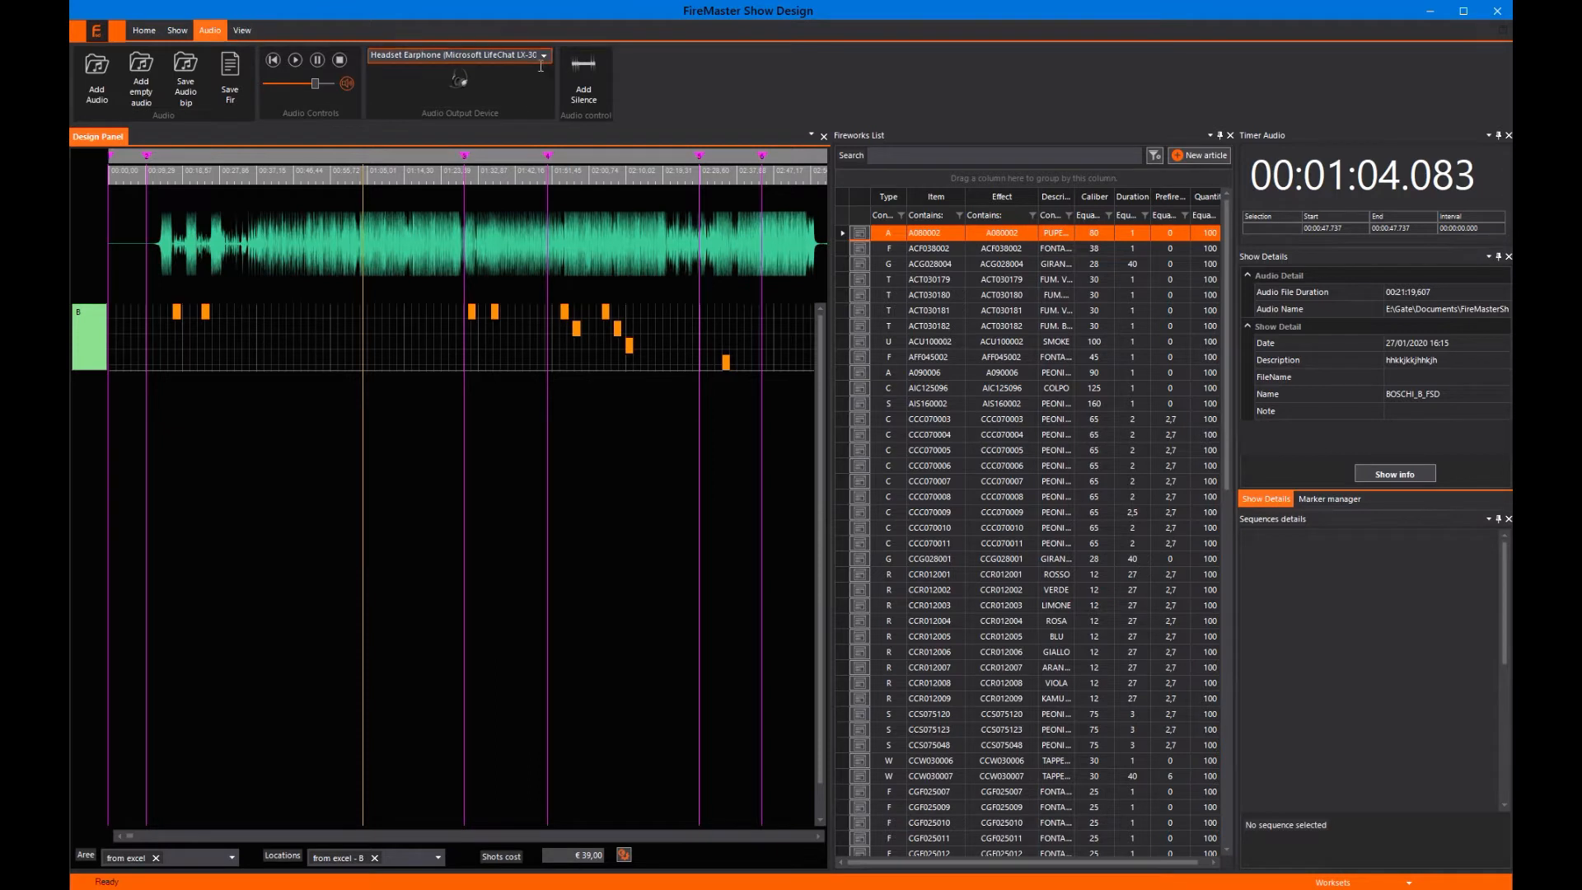
{"action": "left_click", "coordinate": [581, 89]}
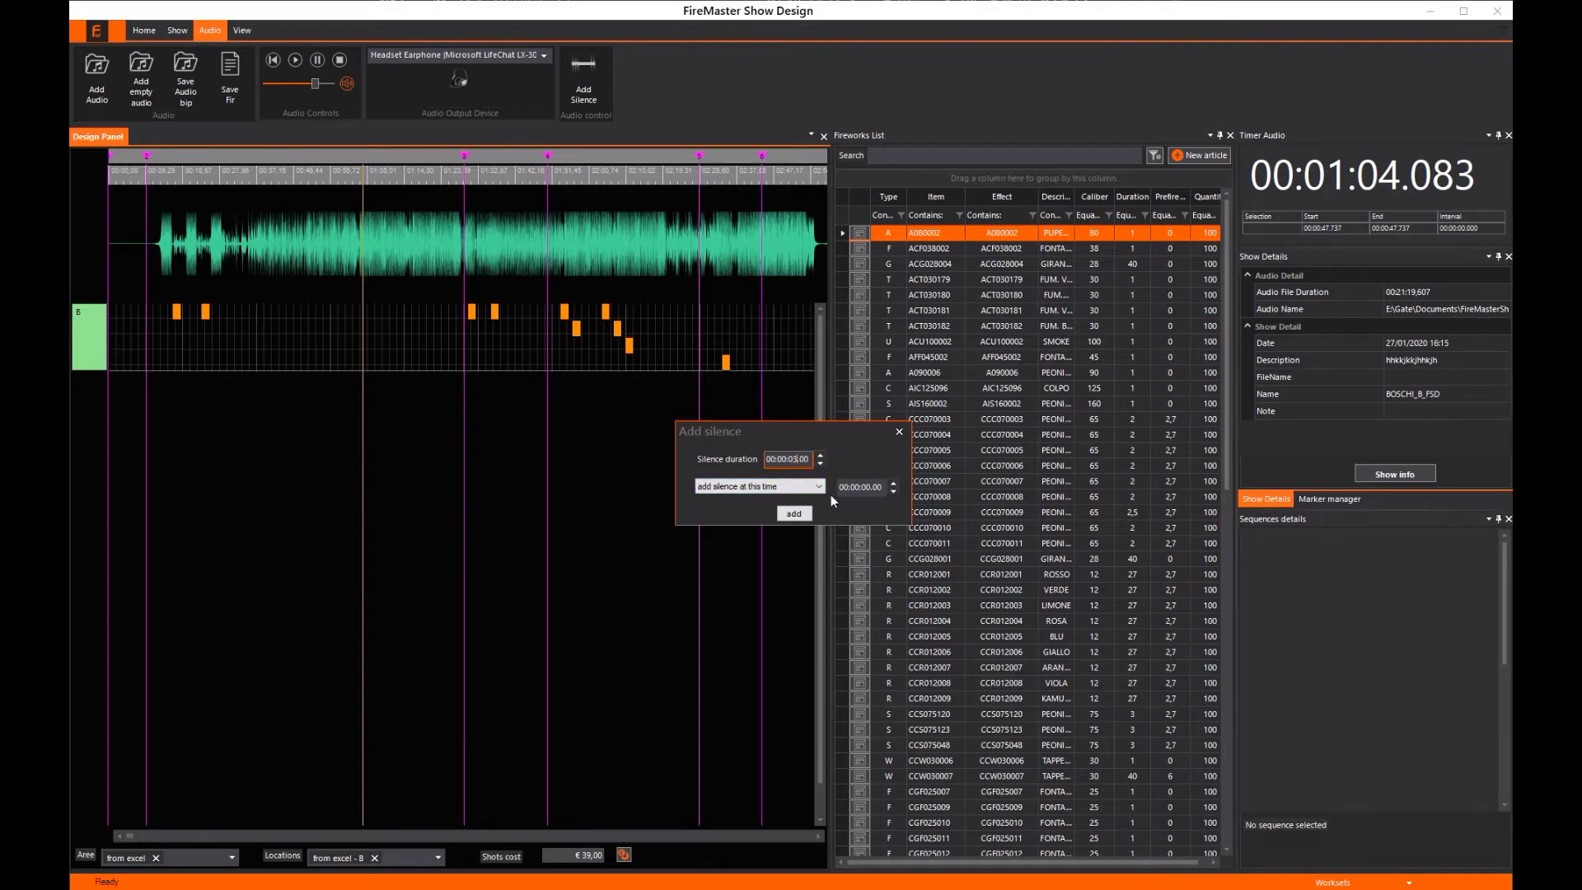
{"action": "left_click", "coordinate": [865, 490]}
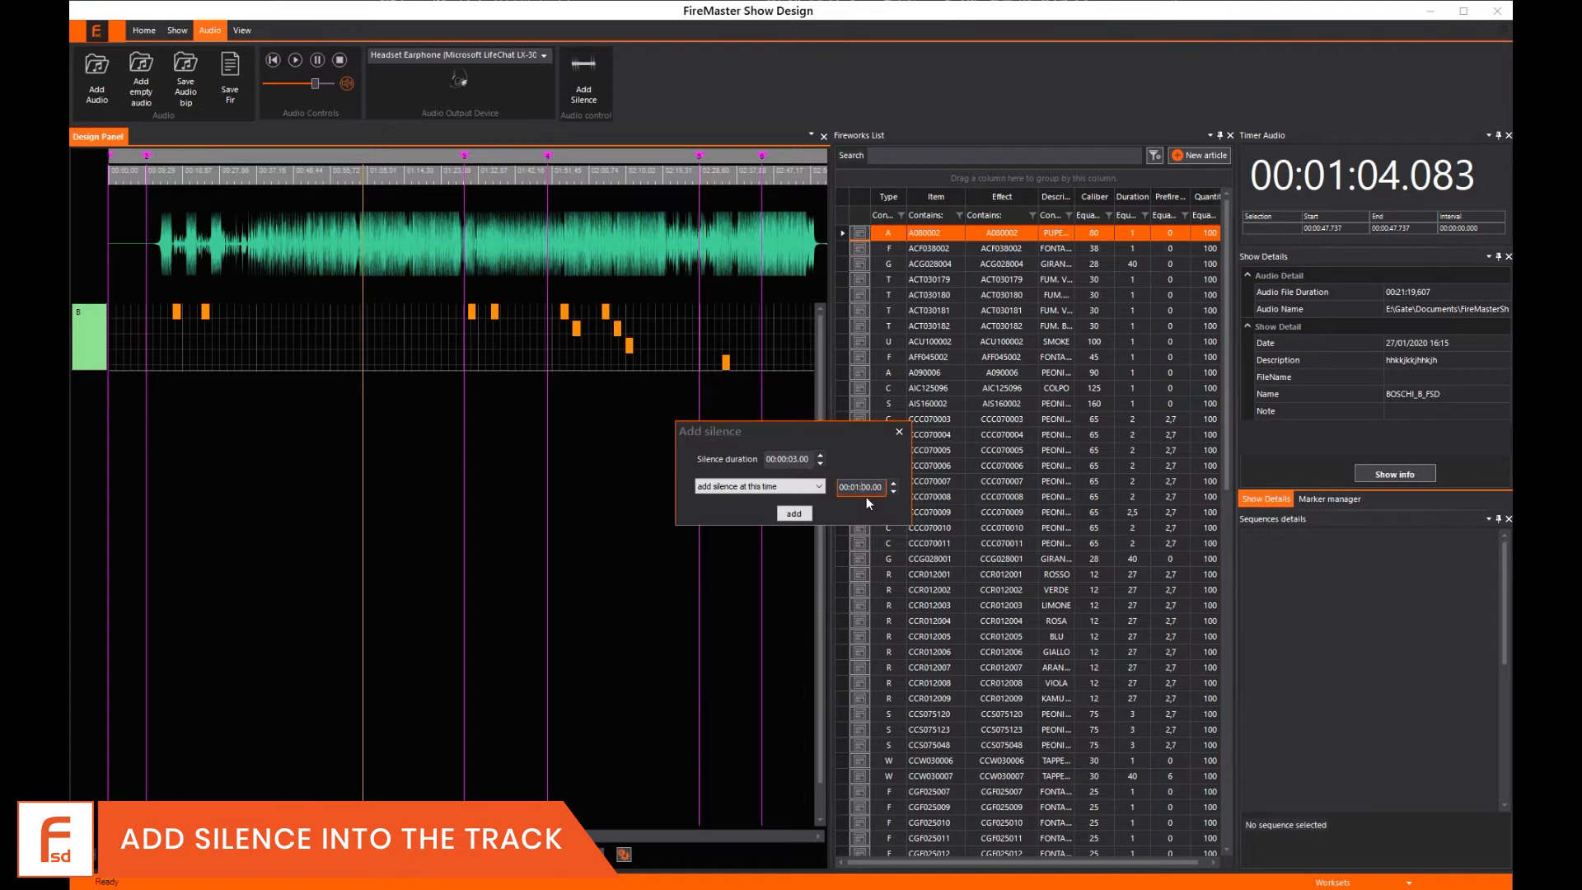
{"action": "type", "text": "5"}
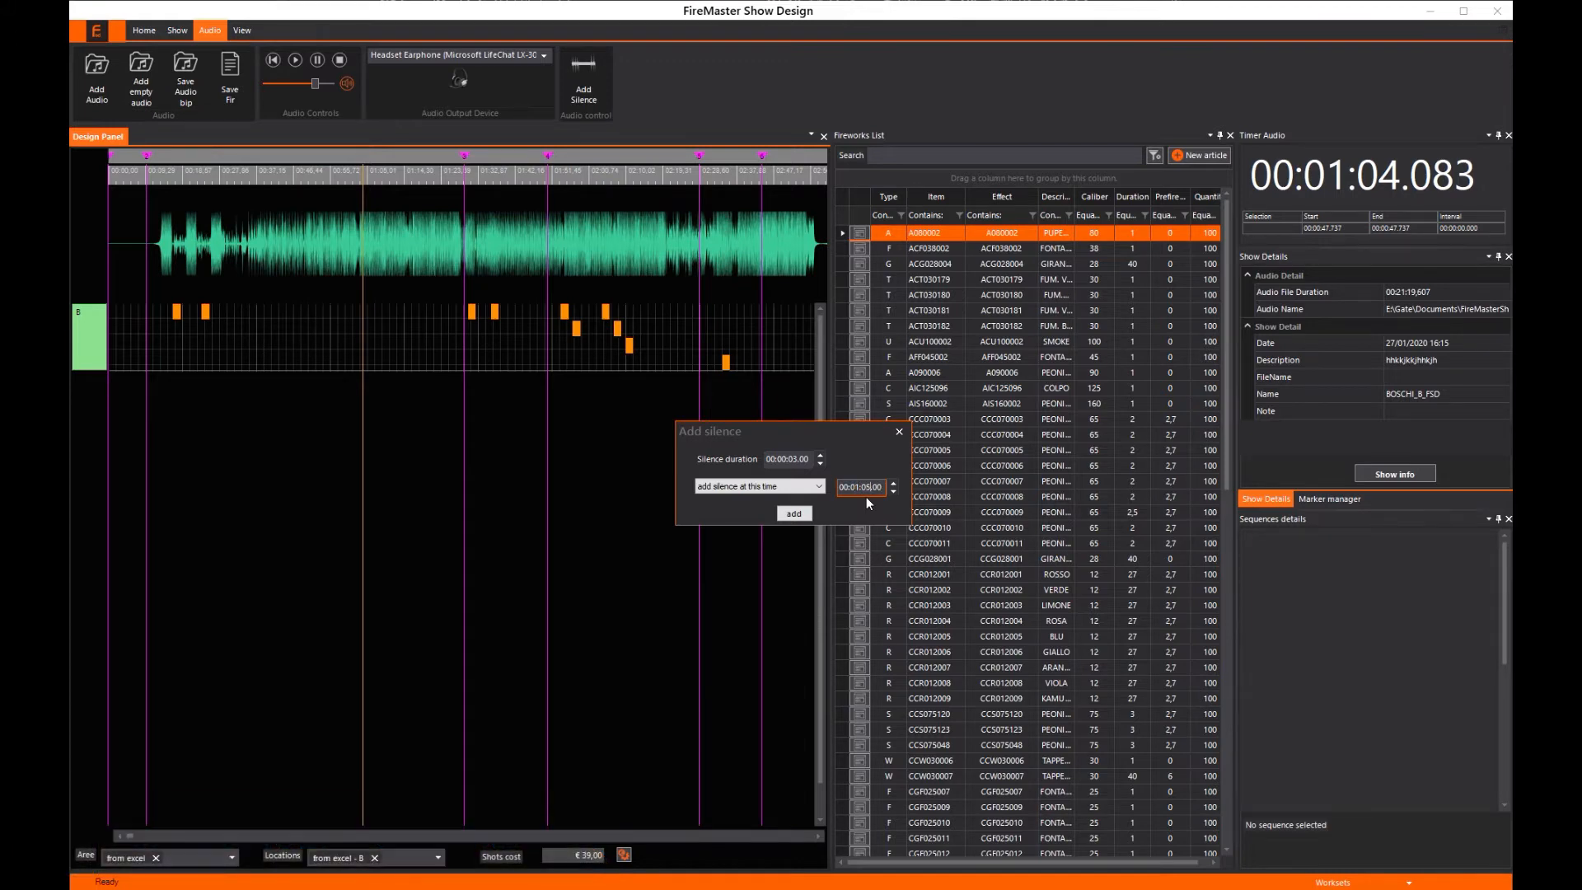
{"action": "left_click", "coordinate": [801, 515]}
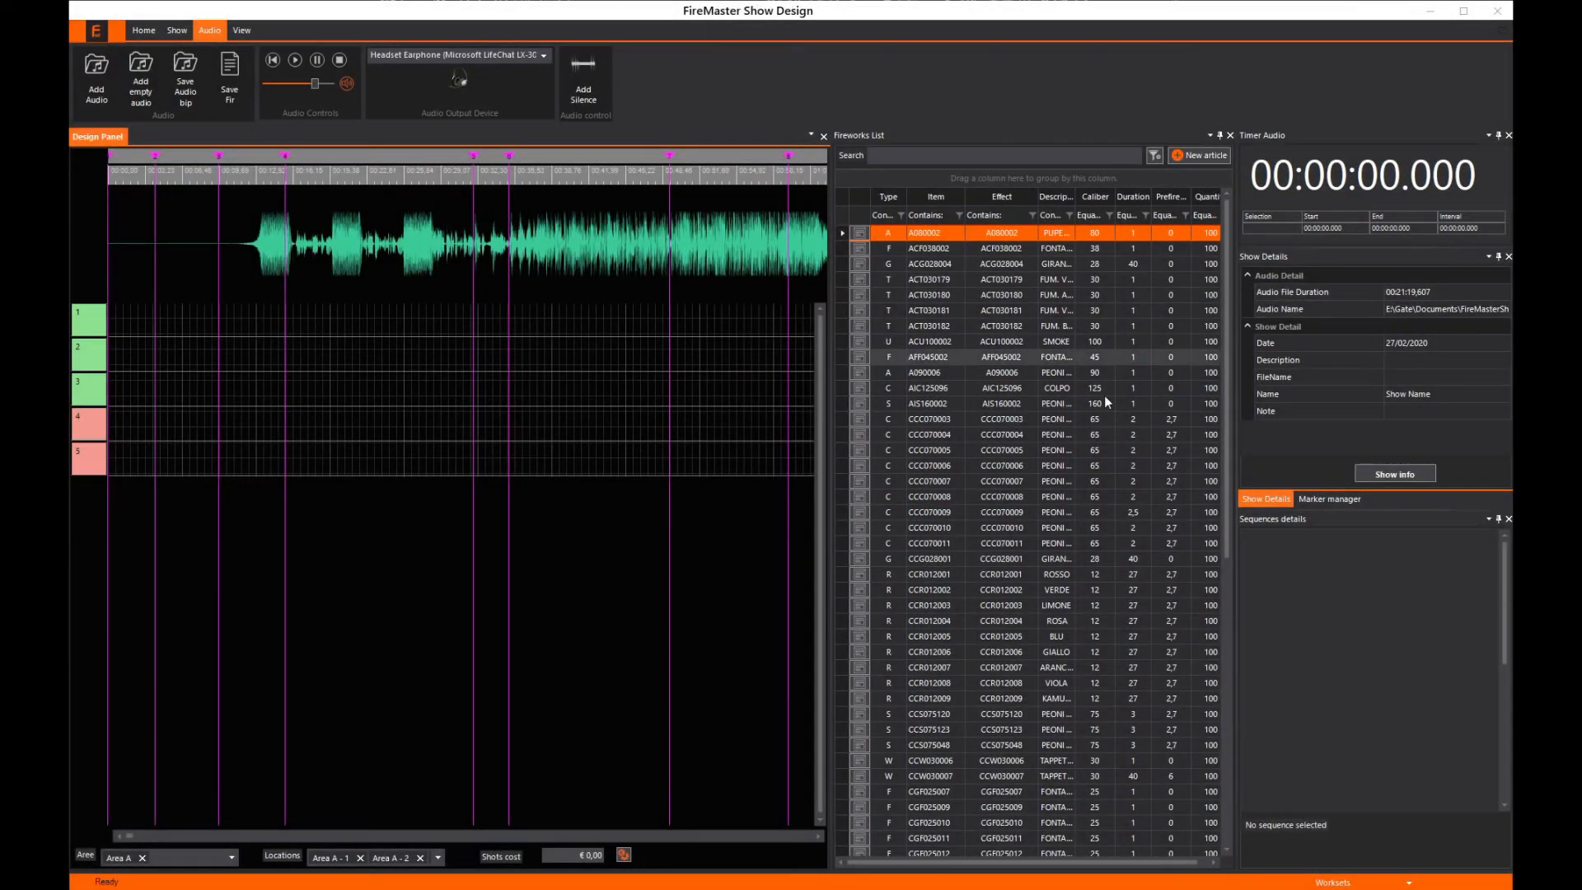
Add firework CIM020093 with one shot to location 1 at the second cue marker, at about 4 seconds.
{"action": "scroll", "coordinate": [1031, 581], "scroll_direction": "down", "scroll_amount": 8}
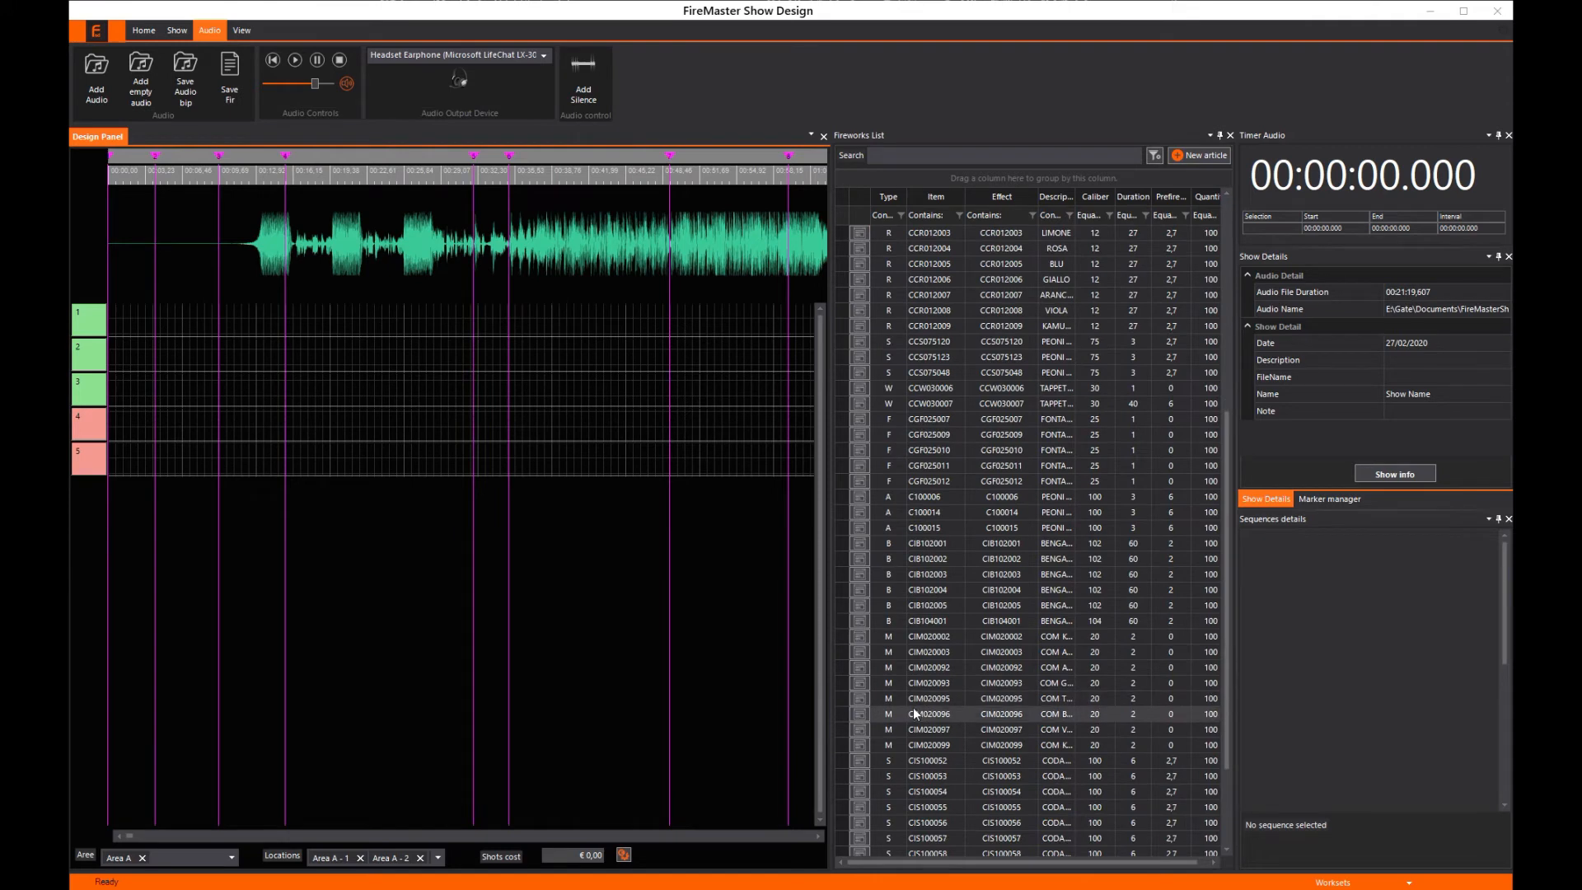
{"action": "left_click_drag", "start_coordinate": [919, 683], "coordinate": [188, 328]}
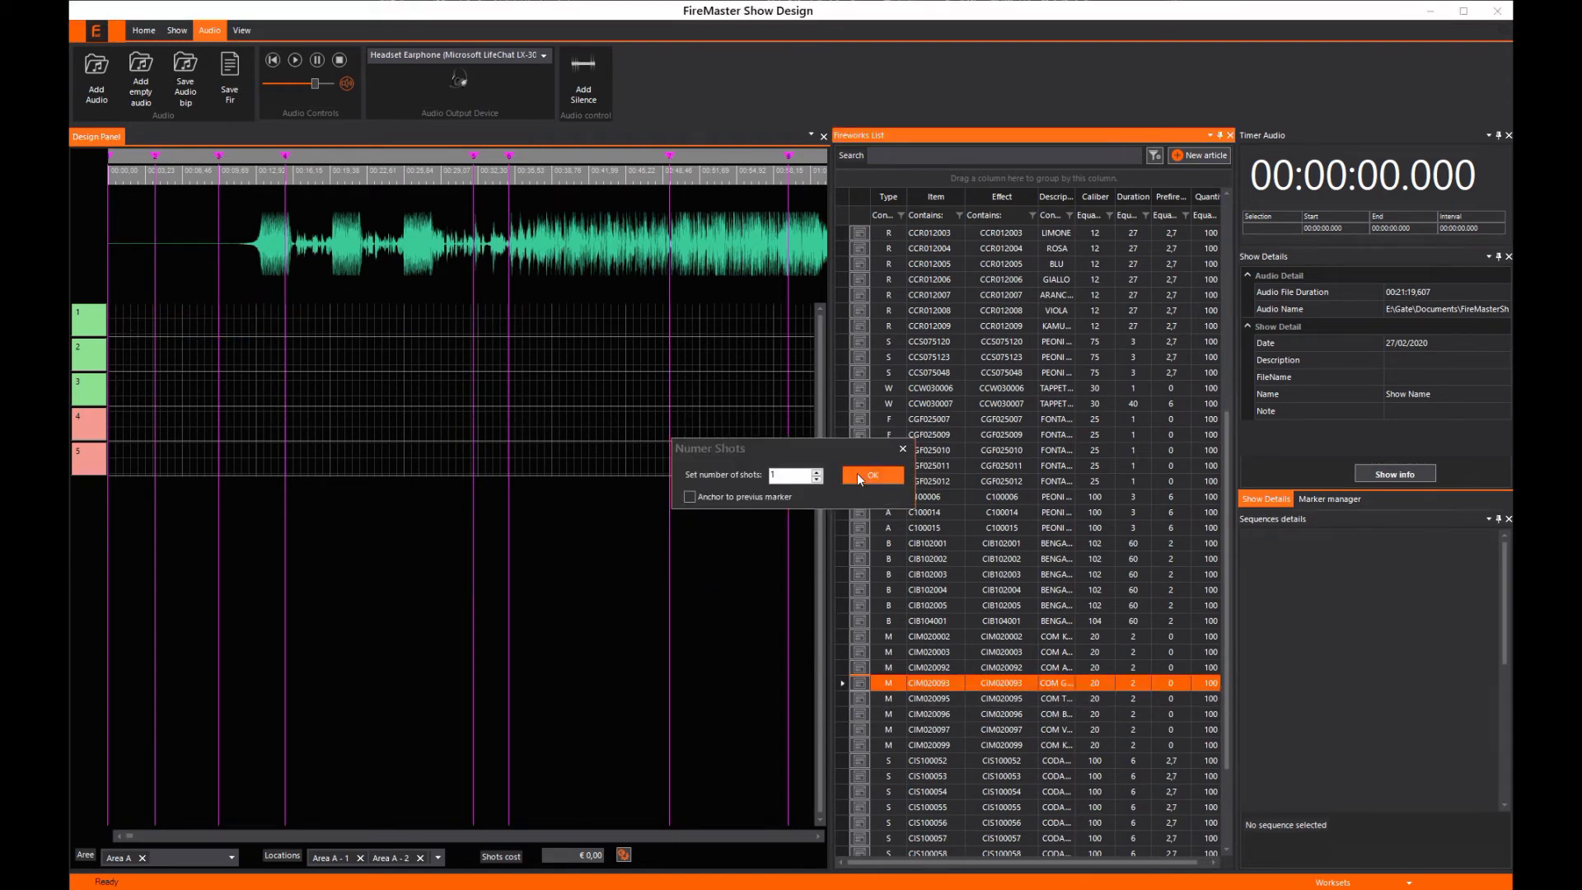
{"action": "left_click", "coordinate": [859, 480]}
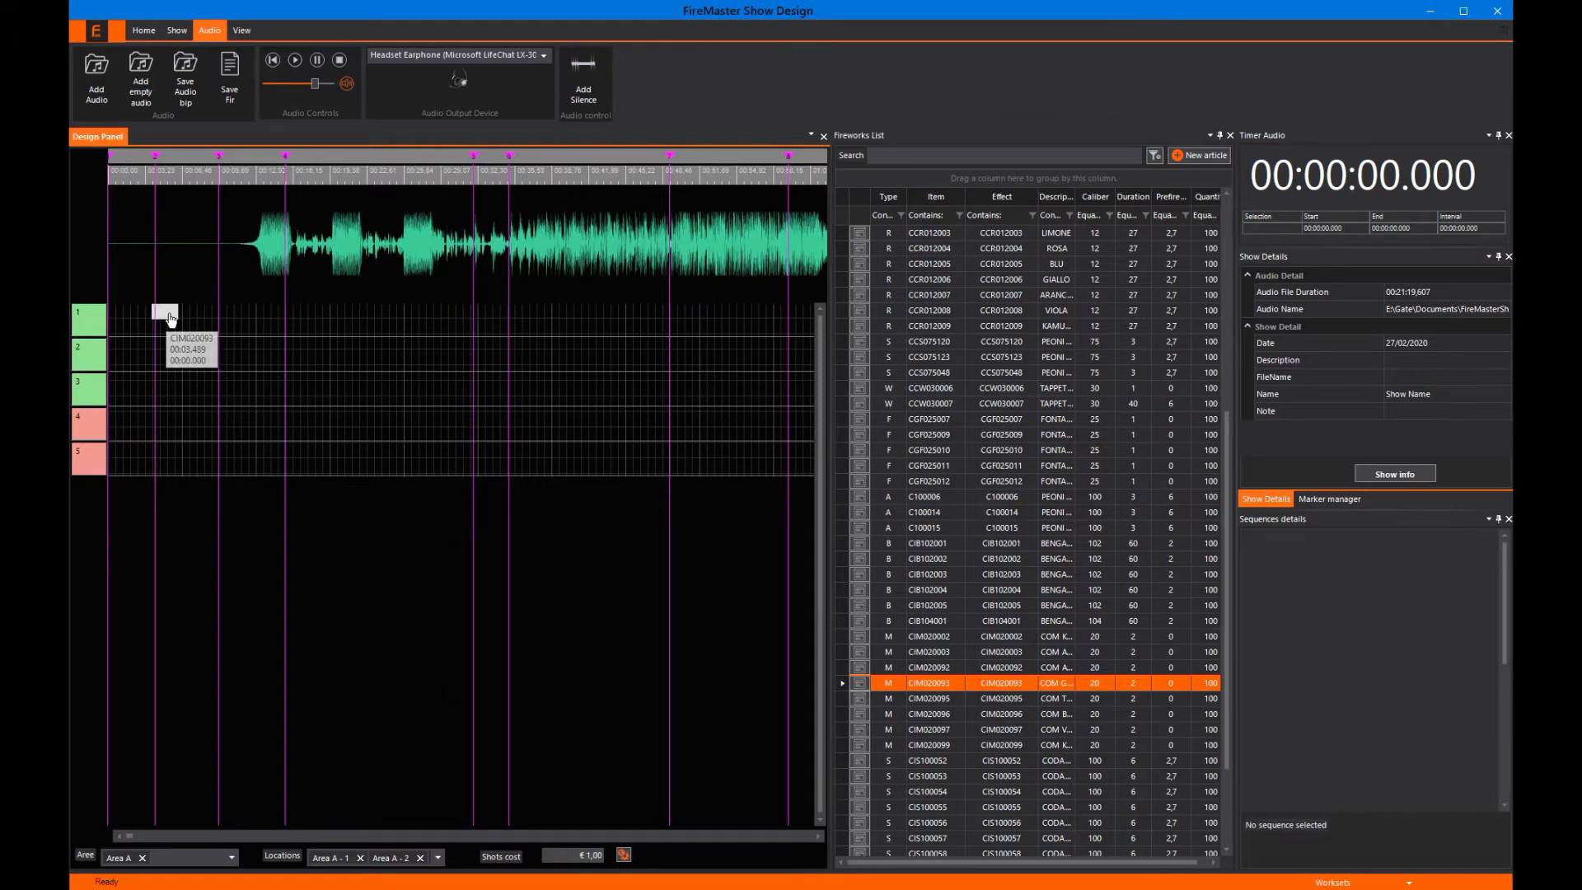
Add firework CIM020097 to location 3 and move it to about 4.1 seconds, in line with the shot on location 1.
{"action": "left_click_drag", "start_coordinate": [993, 729], "coordinate": [185, 398]}
{"action": "left_click", "coordinate": [857, 479]}
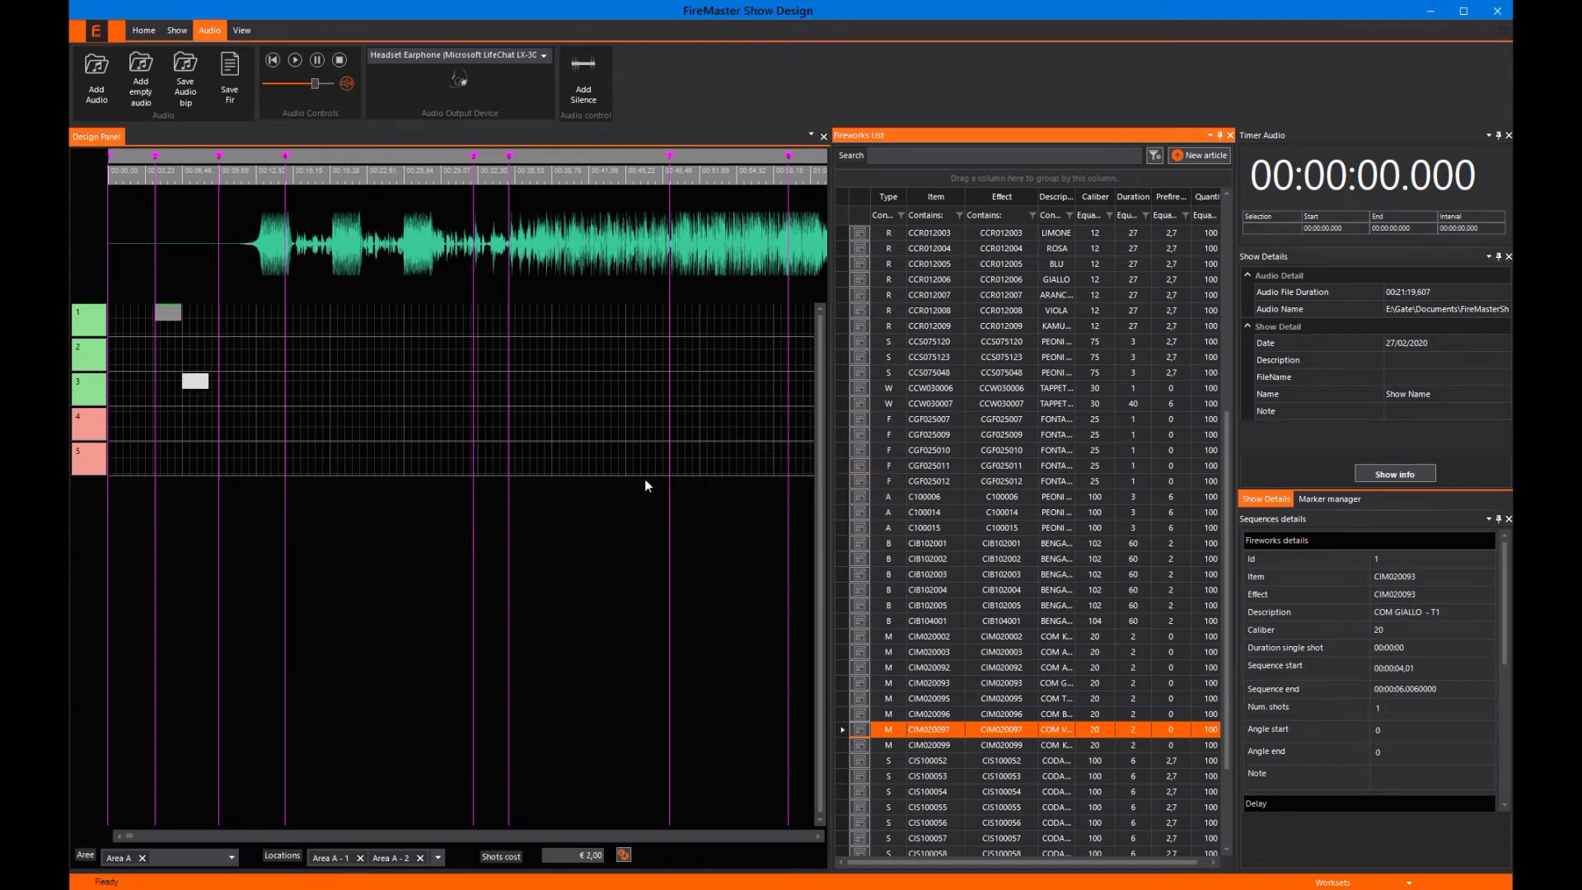
{"action": "left_click_drag", "start_coordinate": [194, 381], "coordinate": [175, 389]}
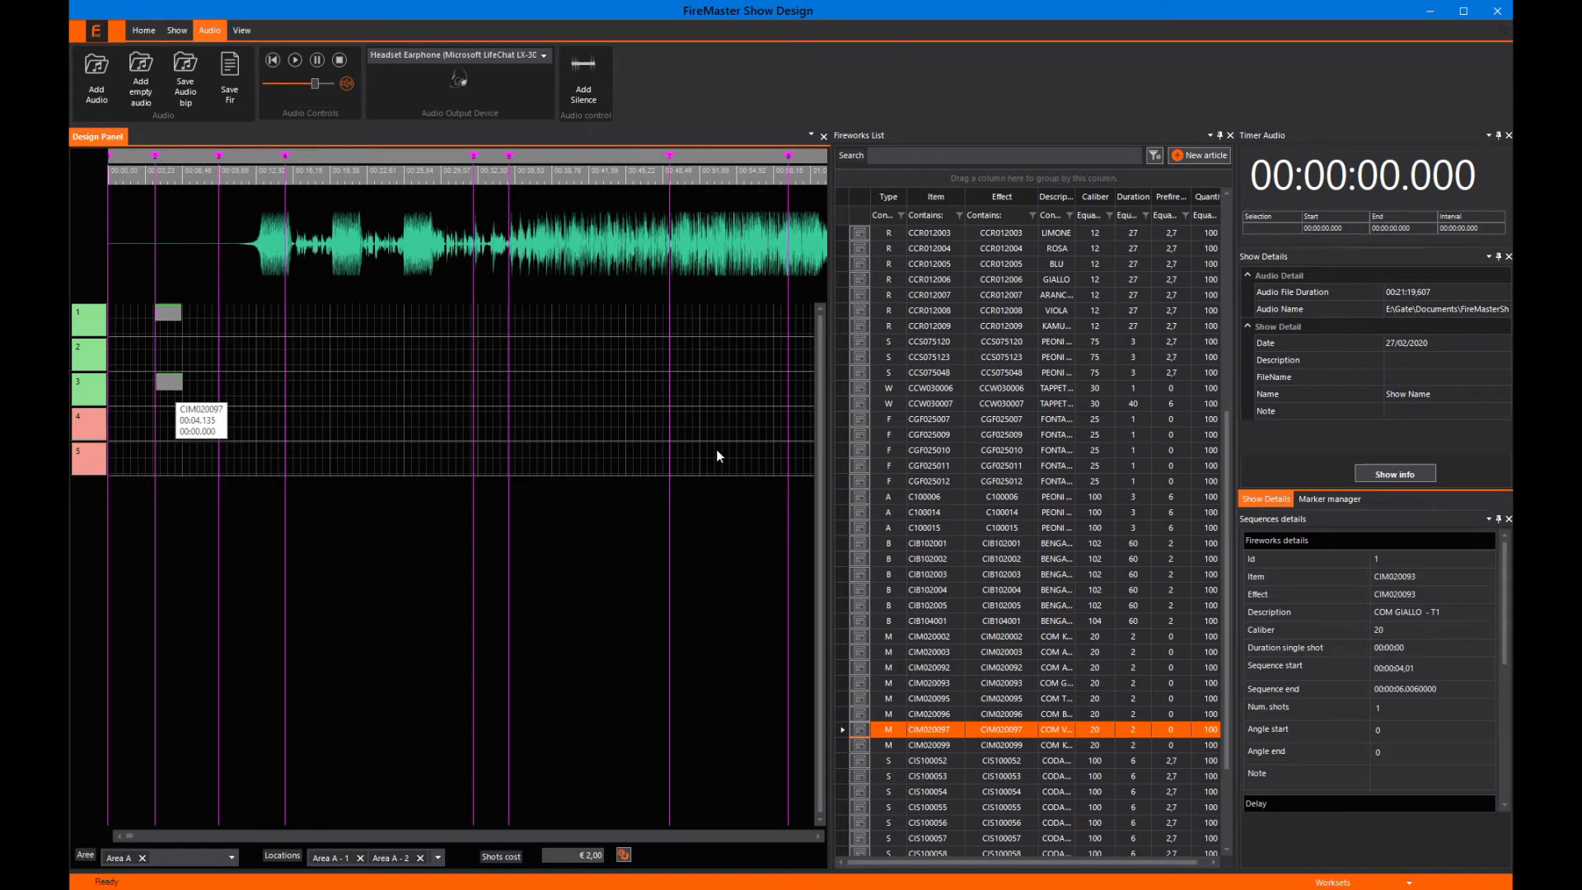
Filter the fireworks list with "-t r" and add firework CCR012004 with one shot to location 2 after the fourth cue marker.
{"action": "left_click", "coordinate": [919, 154]}
{"action": "type", "text": "-t r"}
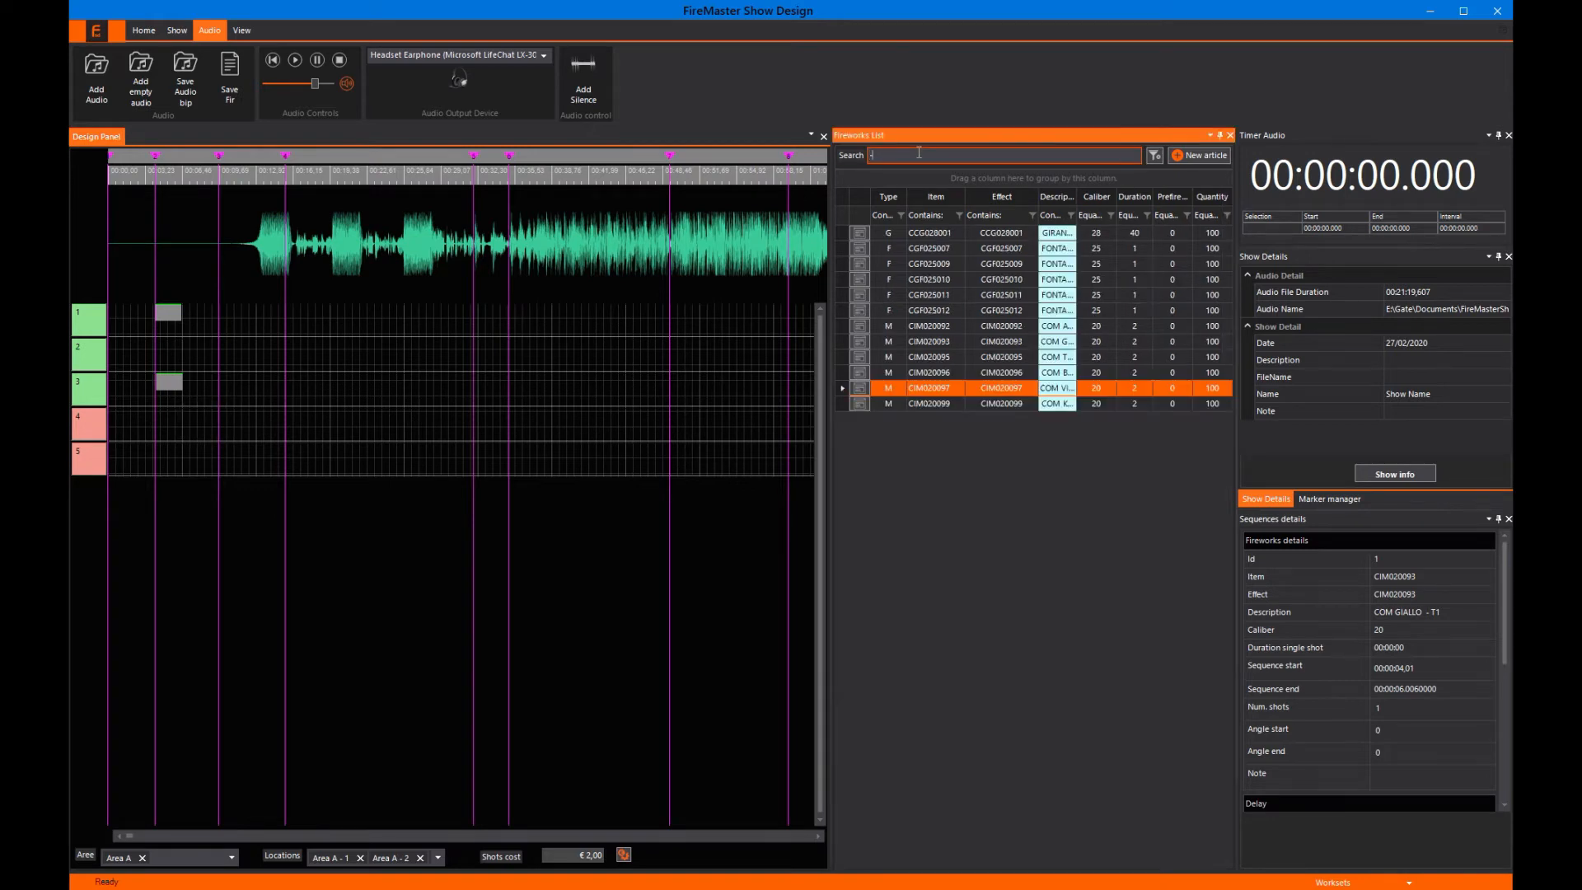
{"action": "left_click_drag", "start_coordinate": [985, 280], "coordinate": [321, 355]}
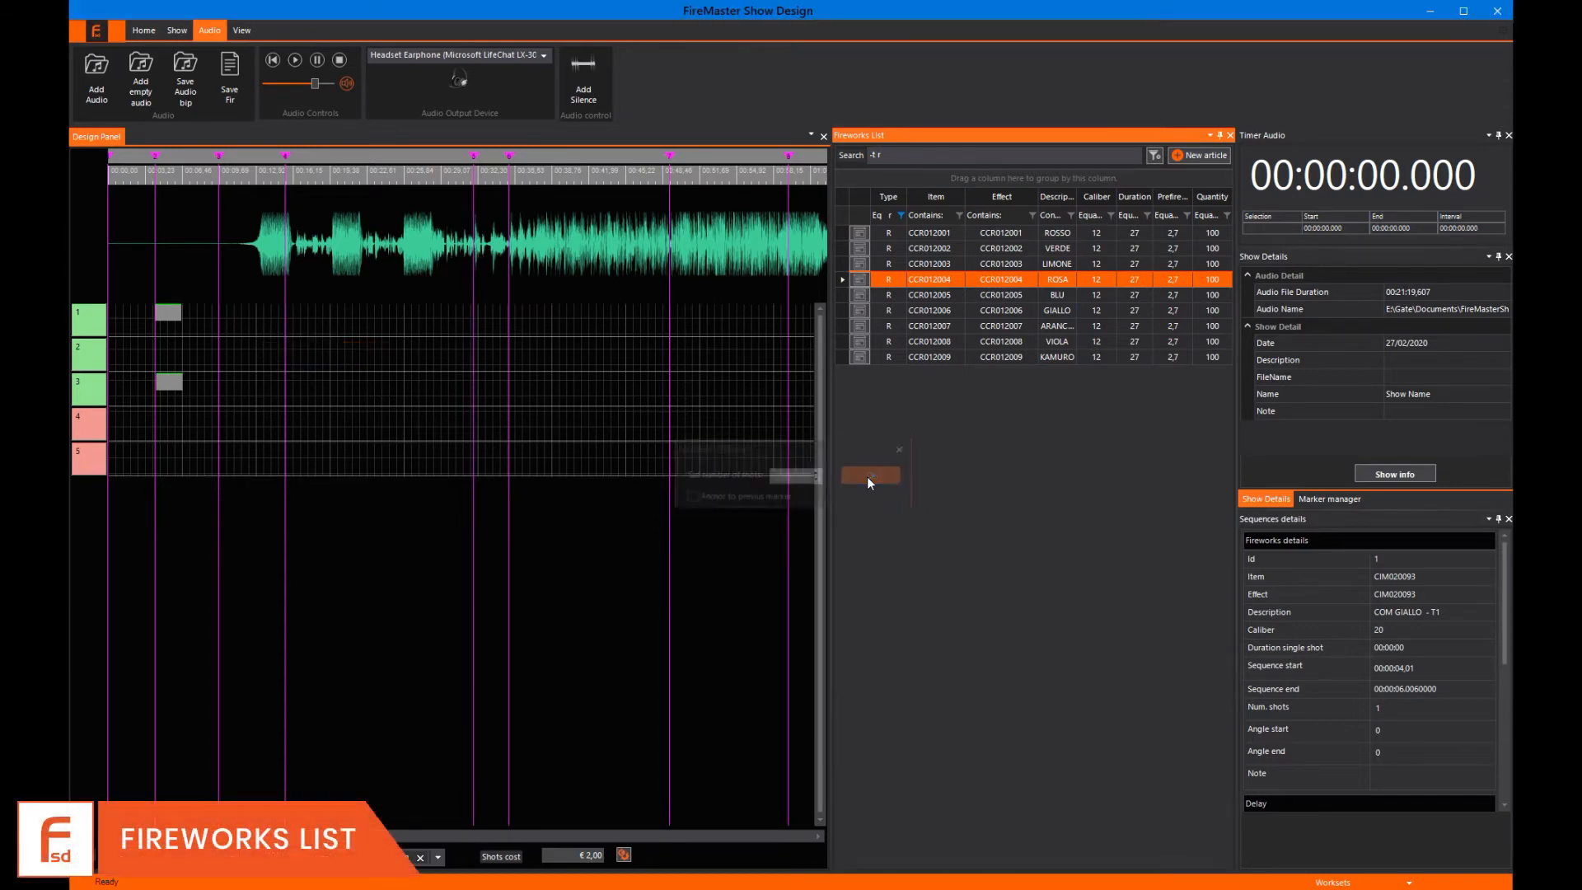
{"action": "left_click", "coordinate": [867, 477]}
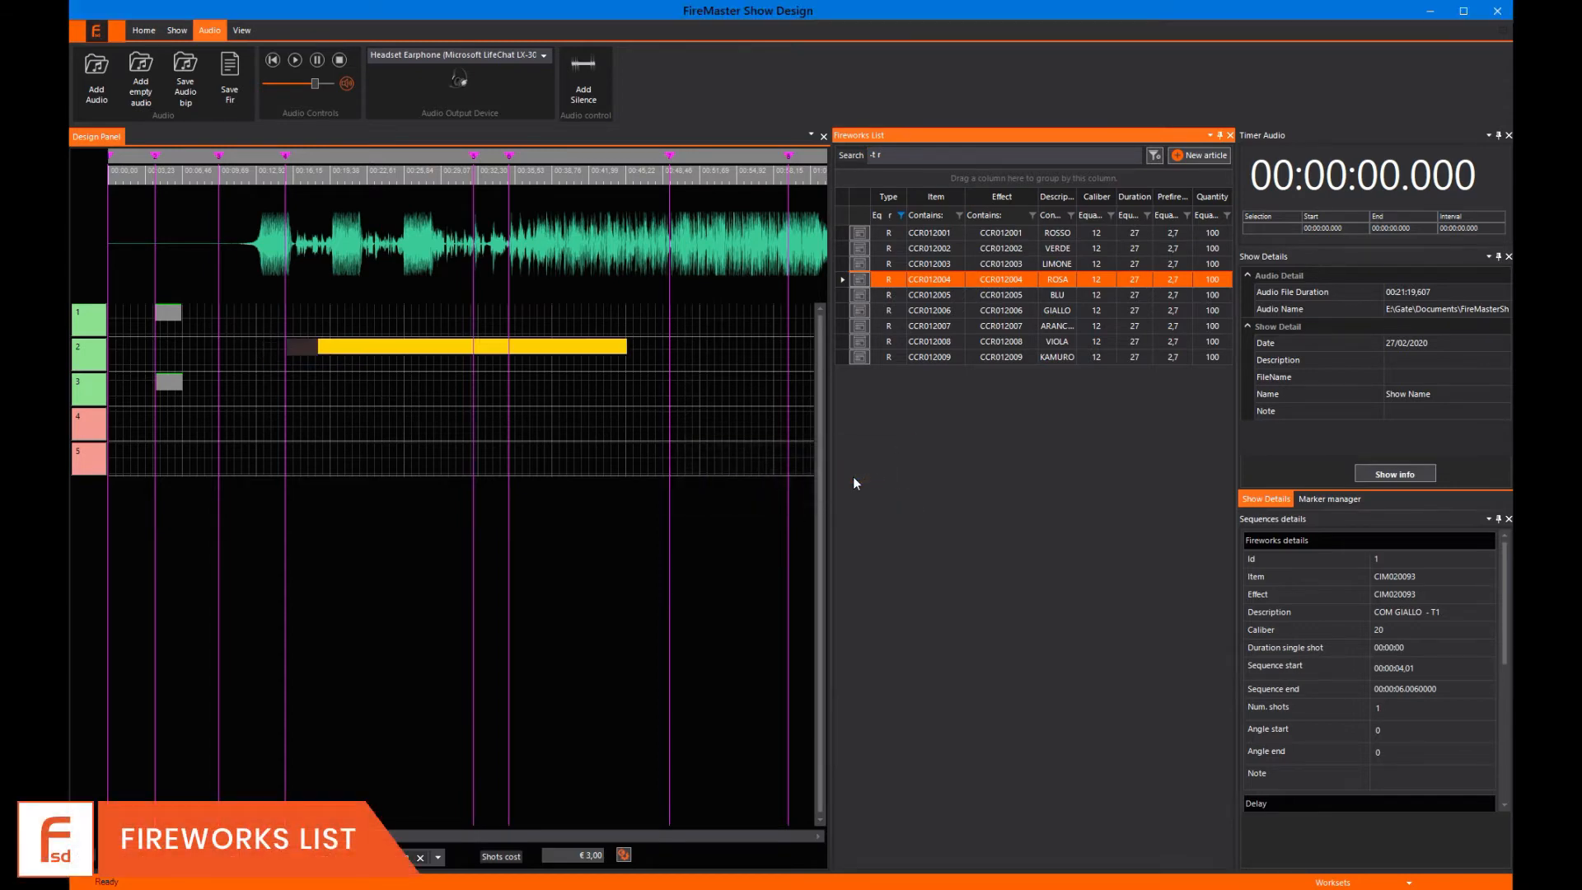
Anchor the CCR012004 sequence on location 2 to the previous marker and set its number of shots to 6.
{"action": "left_click", "coordinate": [383, 348]}
{"action": "right_click", "coordinate": [383, 348]}
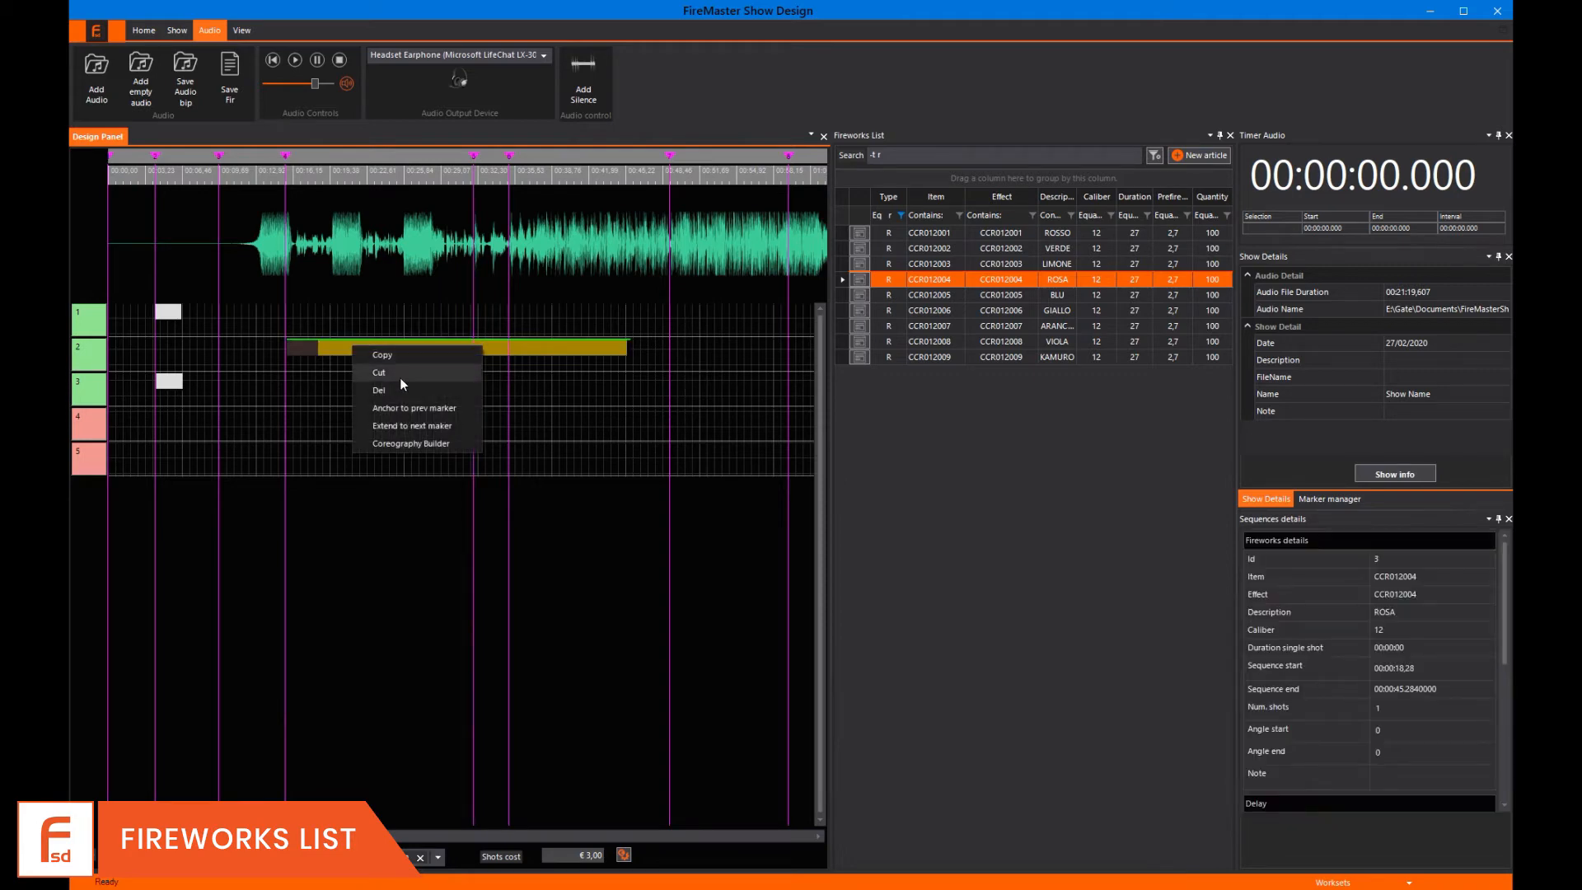
{"action": "left_click", "coordinate": [404, 401]}
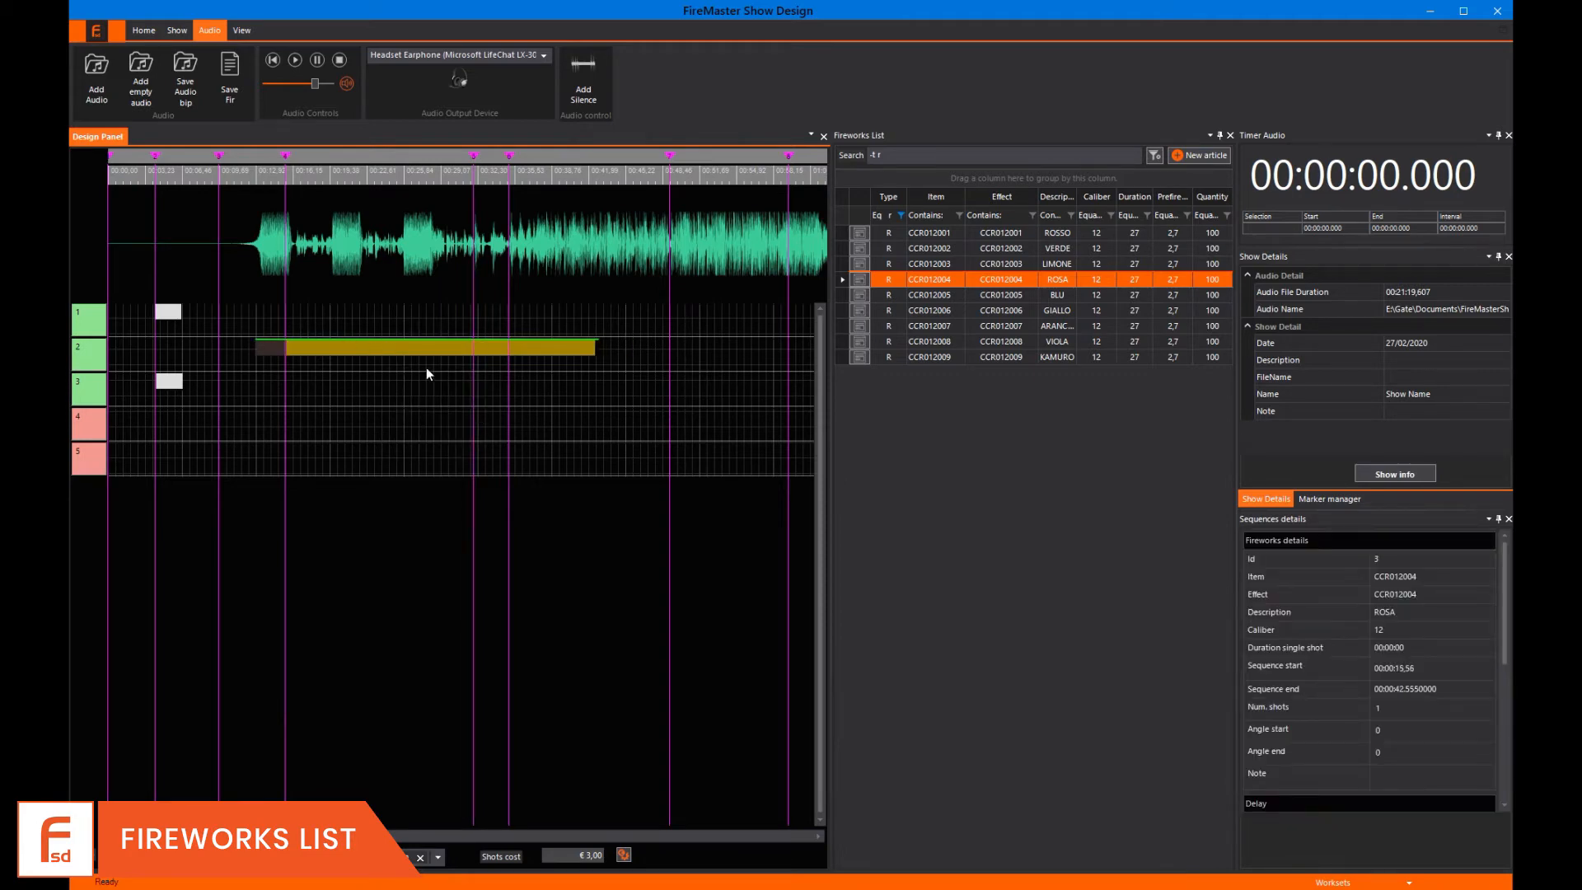
{"action": "left_click", "coordinate": [1393, 709]}
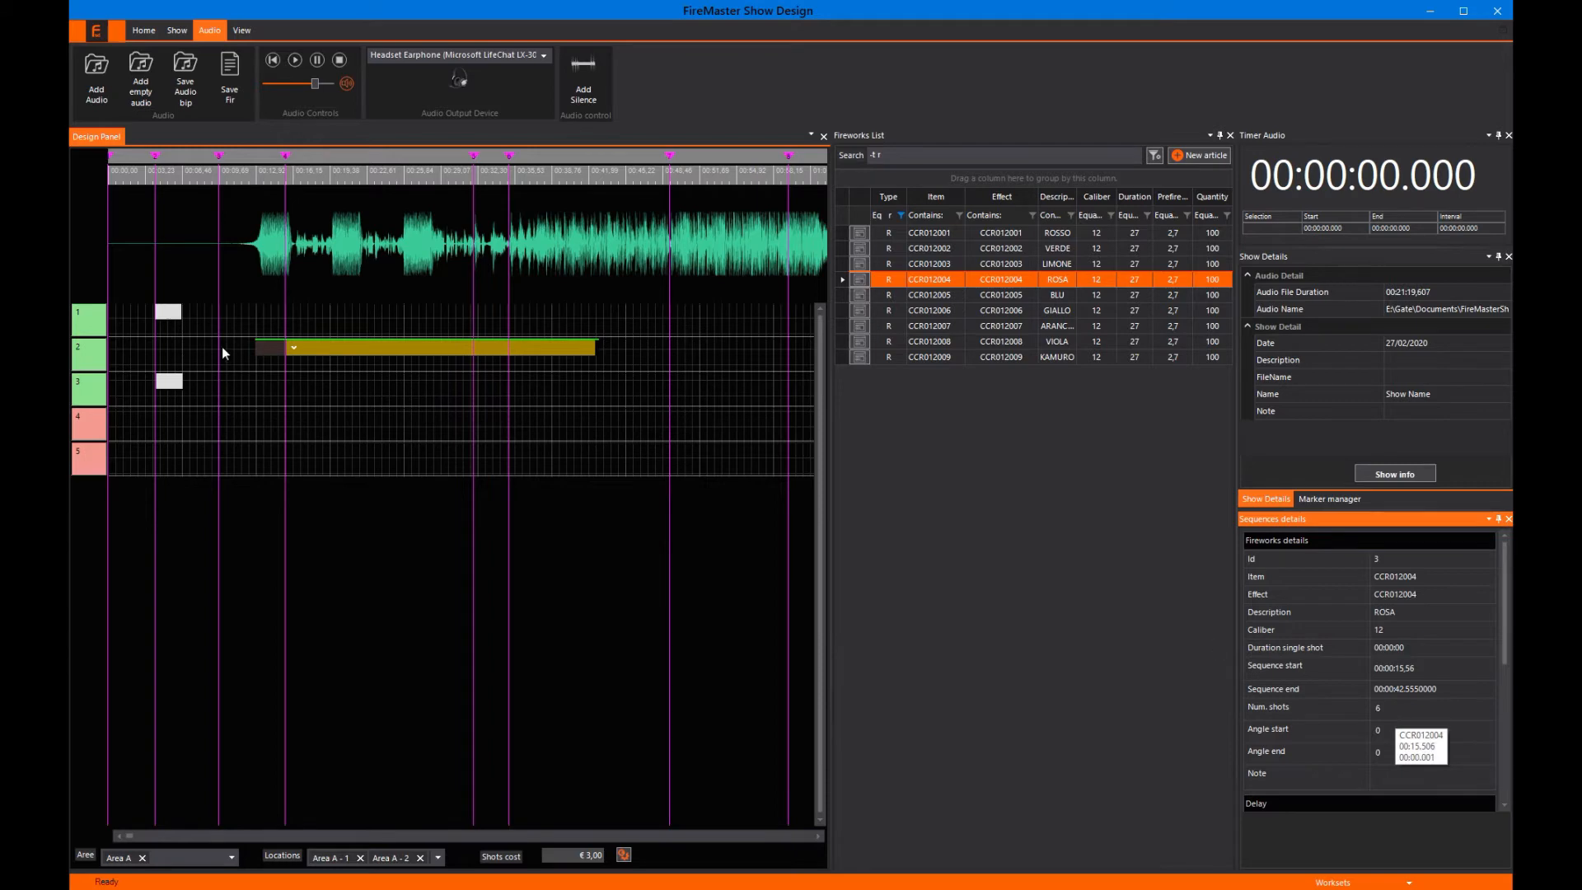
Expand the sequence on location 2 to view its individual shots, and collapse it again.
{"action": "left_click", "coordinate": [296, 353]}
{"action": "left_click", "coordinate": [295, 353]}
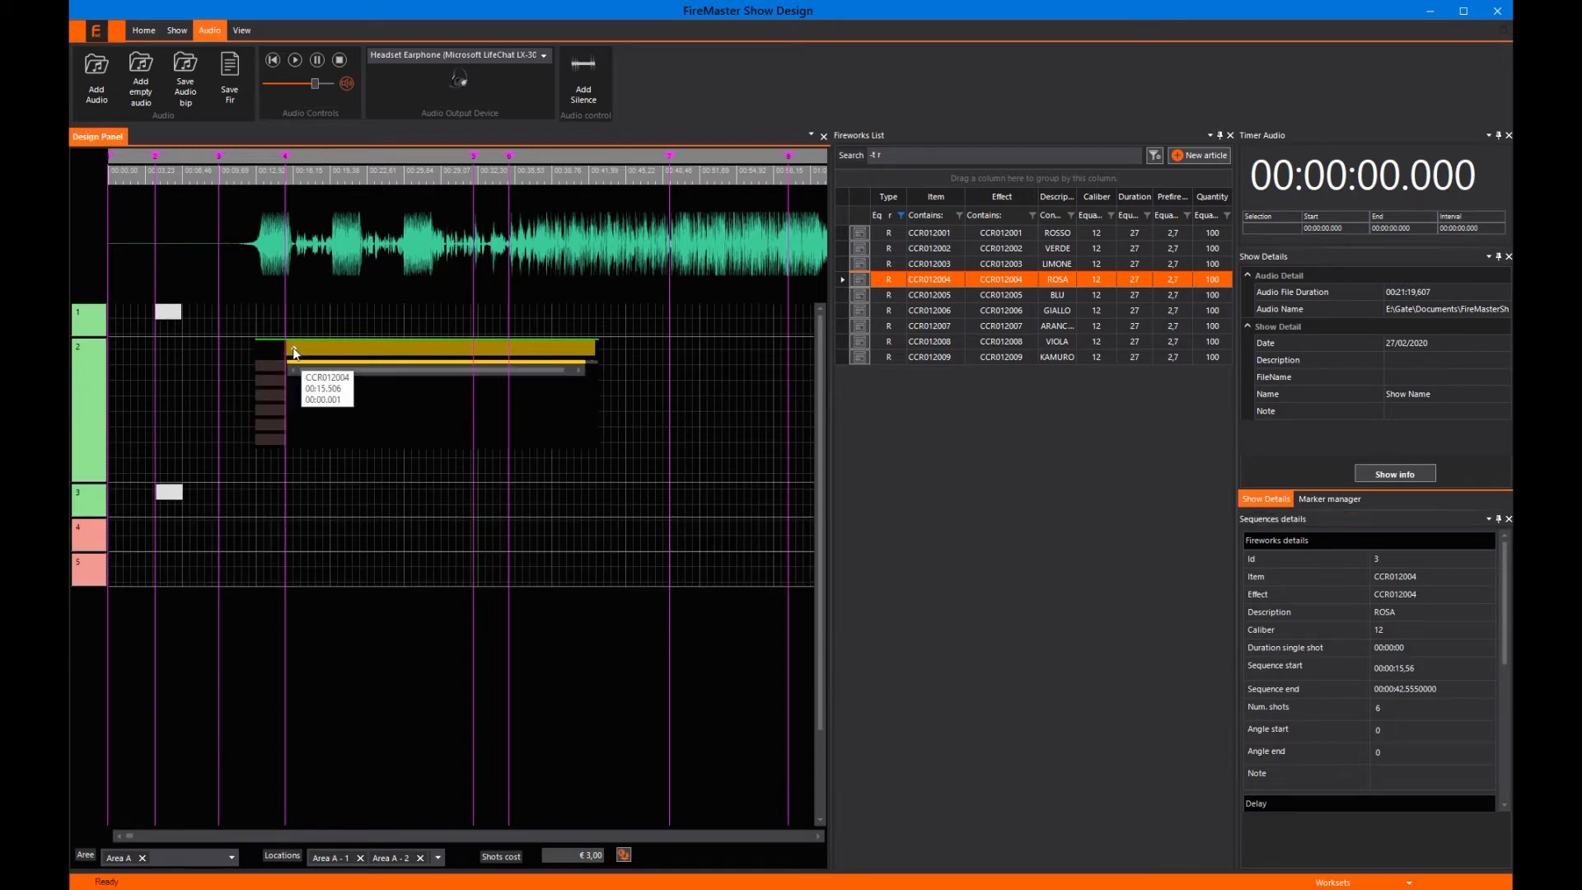
{"action": "left_click", "coordinate": [295, 352]}
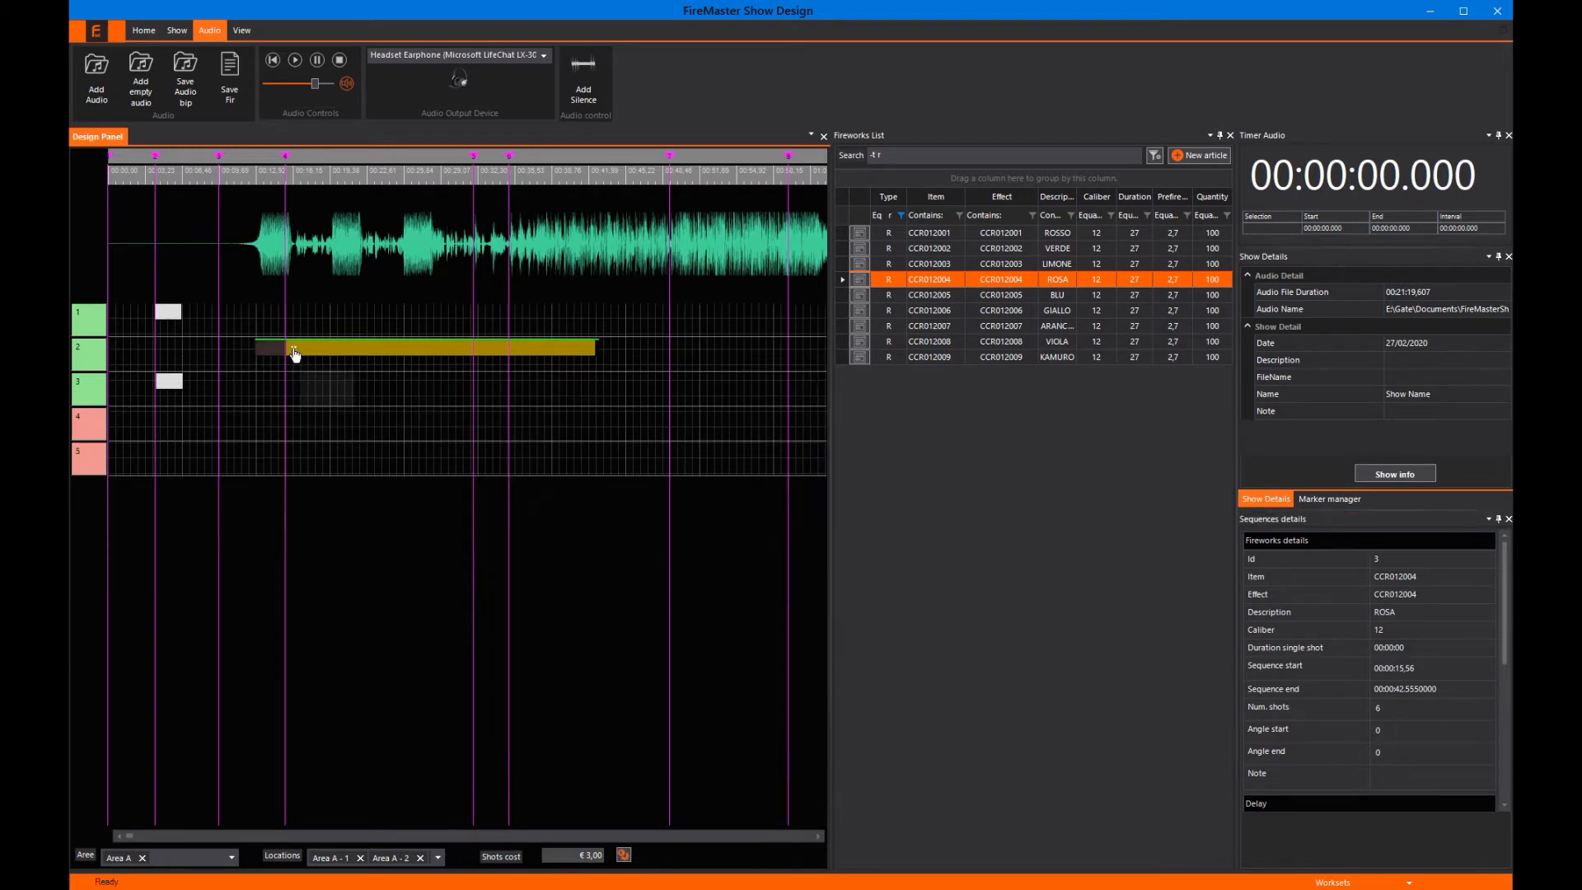
{"action": "left_click", "coordinate": [295, 353]}
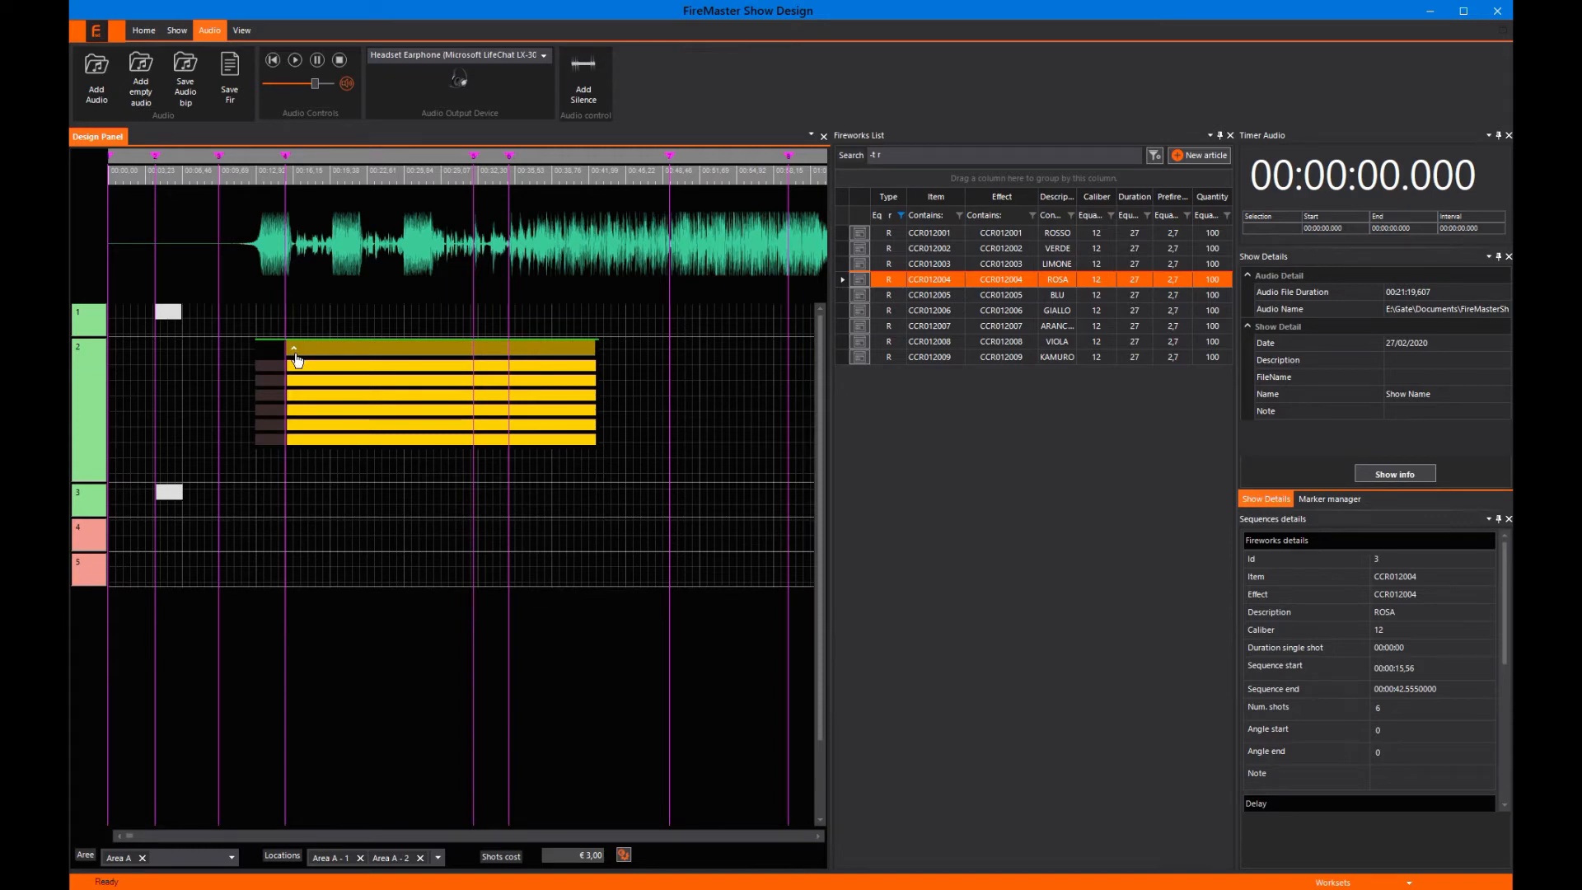
{"action": "left_click", "coordinate": [295, 353]}
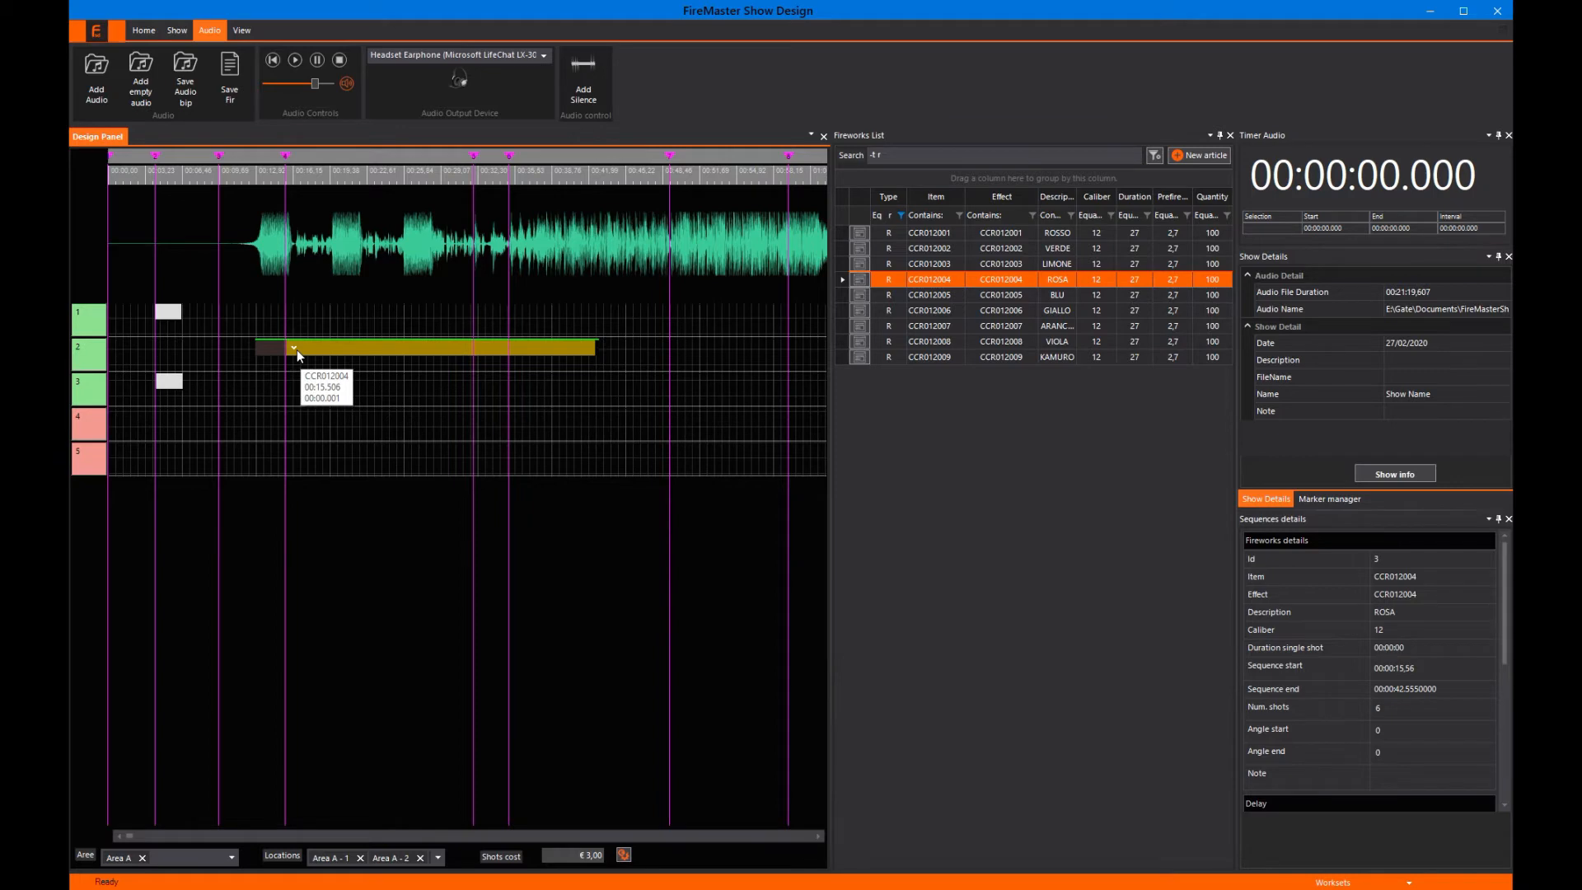
Add firework CCR012004 with one shot to location 4 and anchor it to the previous marker.
{"action": "left_click_drag", "start_coordinate": [897, 301], "coordinate": [333, 433]}
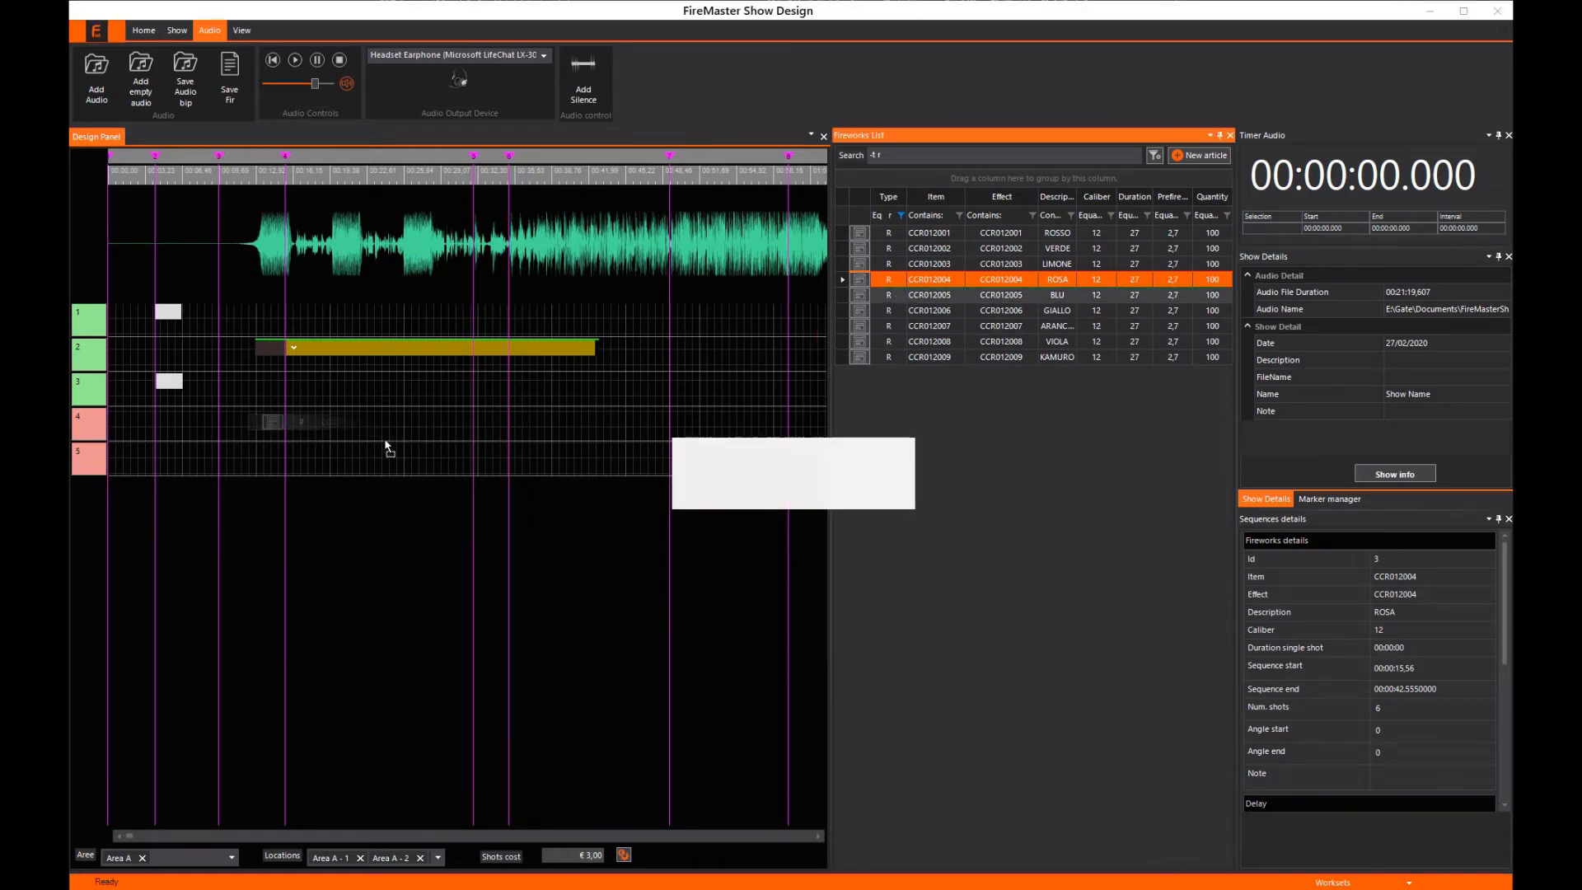
{"action": "left_click", "coordinate": [872, 476]}
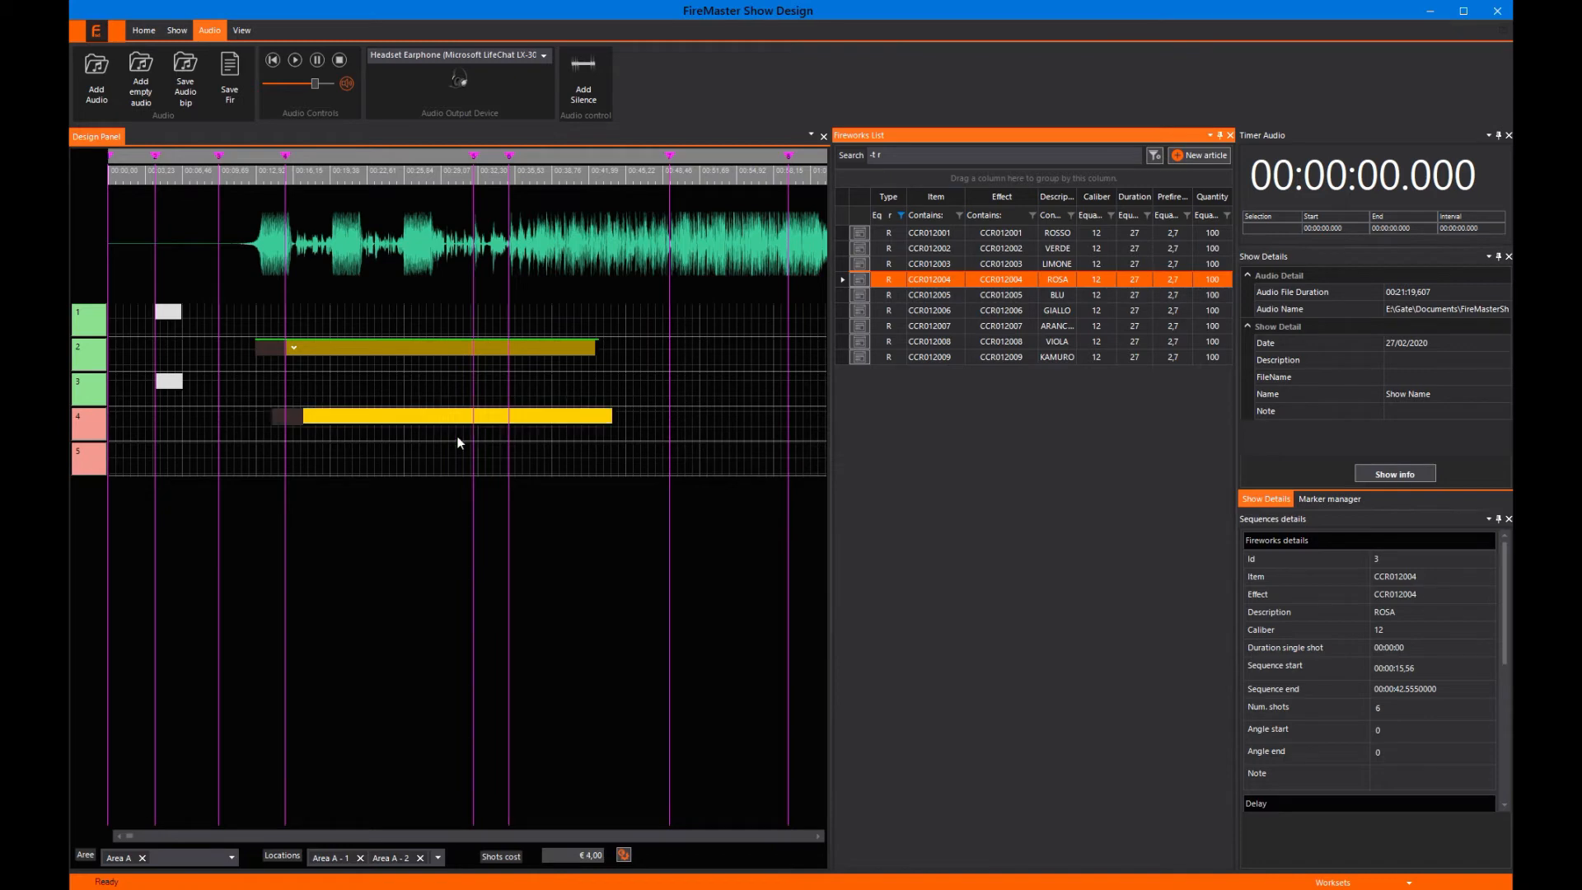
{"action": "right_click", "coordinate": [379, 426]}
{"action": "left_click", "coordinate": [412, 481]}
{"action": "left_click", "coordinate": [425, 374]}
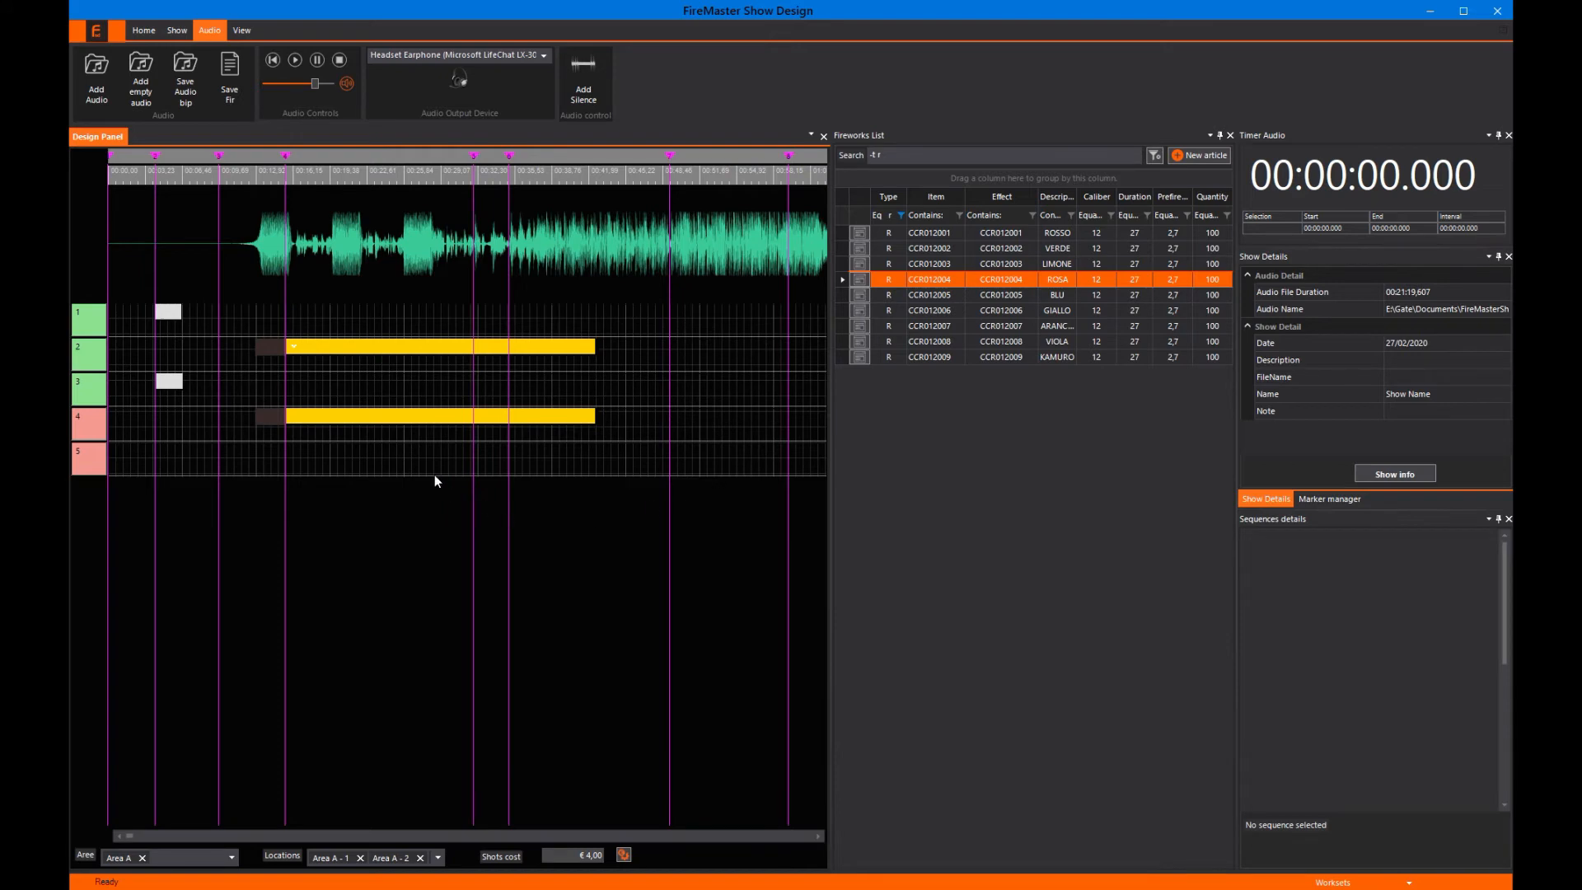
View the shell details of firework CCR012004 and close them without saving.
{"action": "double_click", "coordinate": [871, 280]}
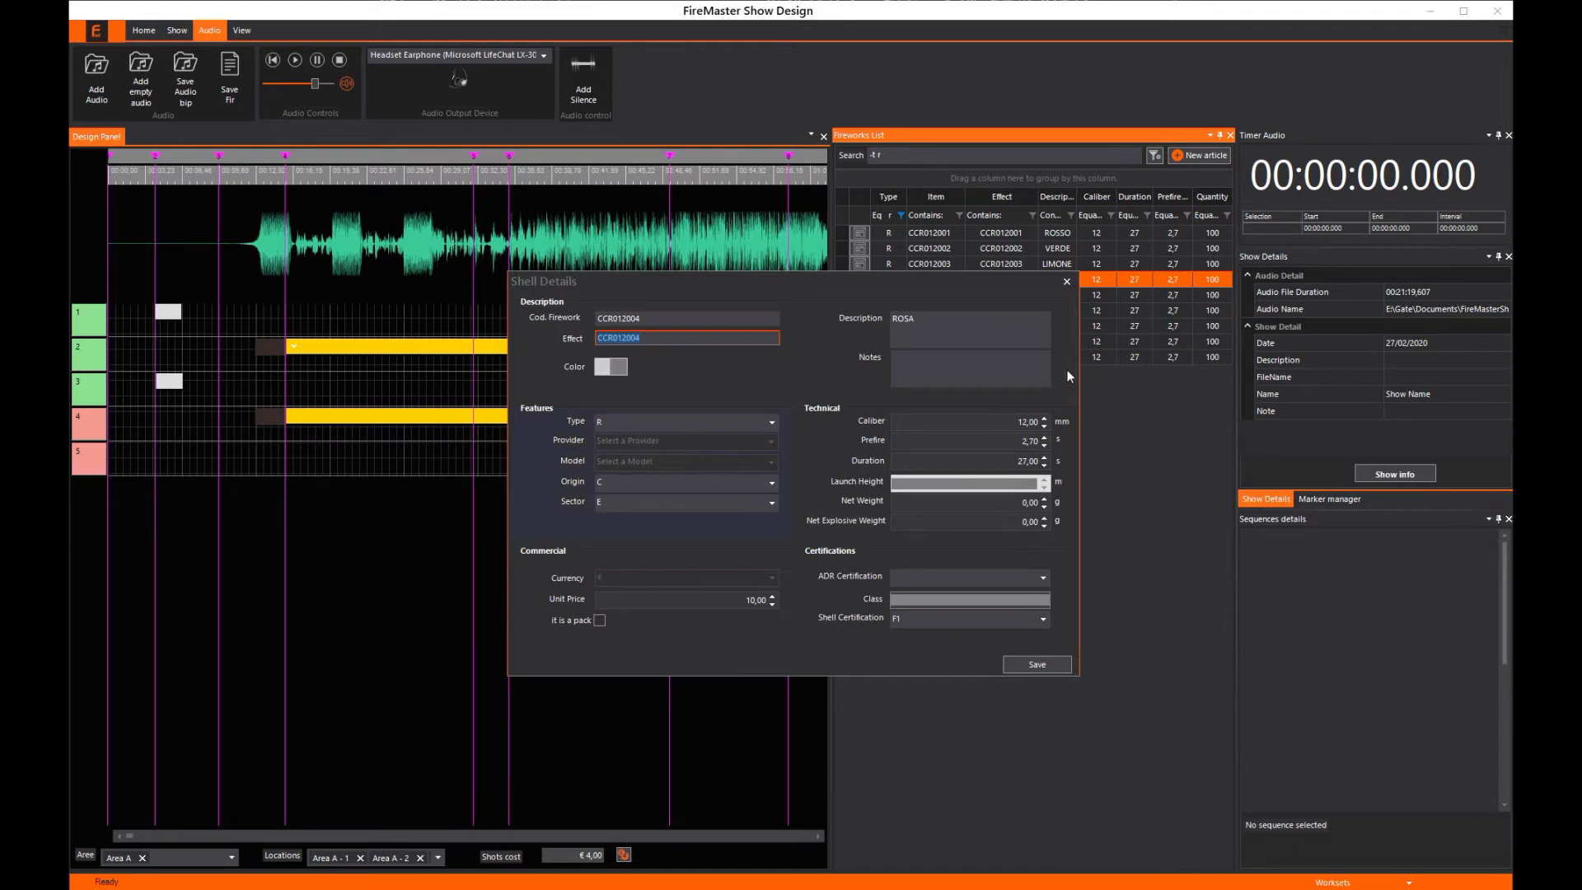
{"action": "left_click", "coordinate": [1067, 281]}
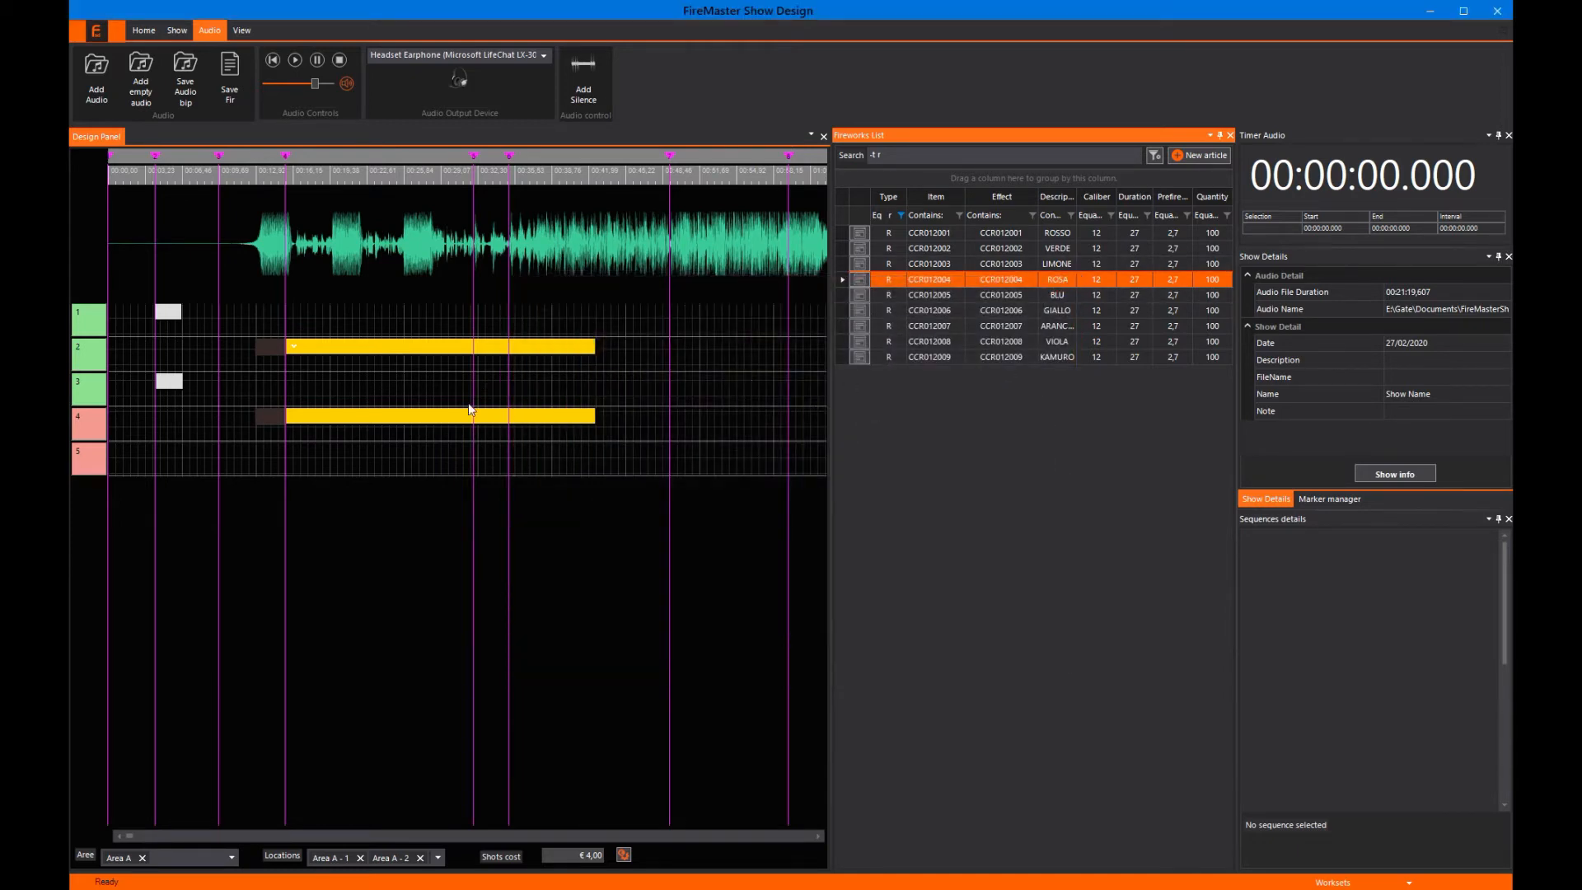
Set the number of shots of the CCR012004 sequence on location 4 to 6.
{"action": "left_click", "coordinate": [389, 420]}
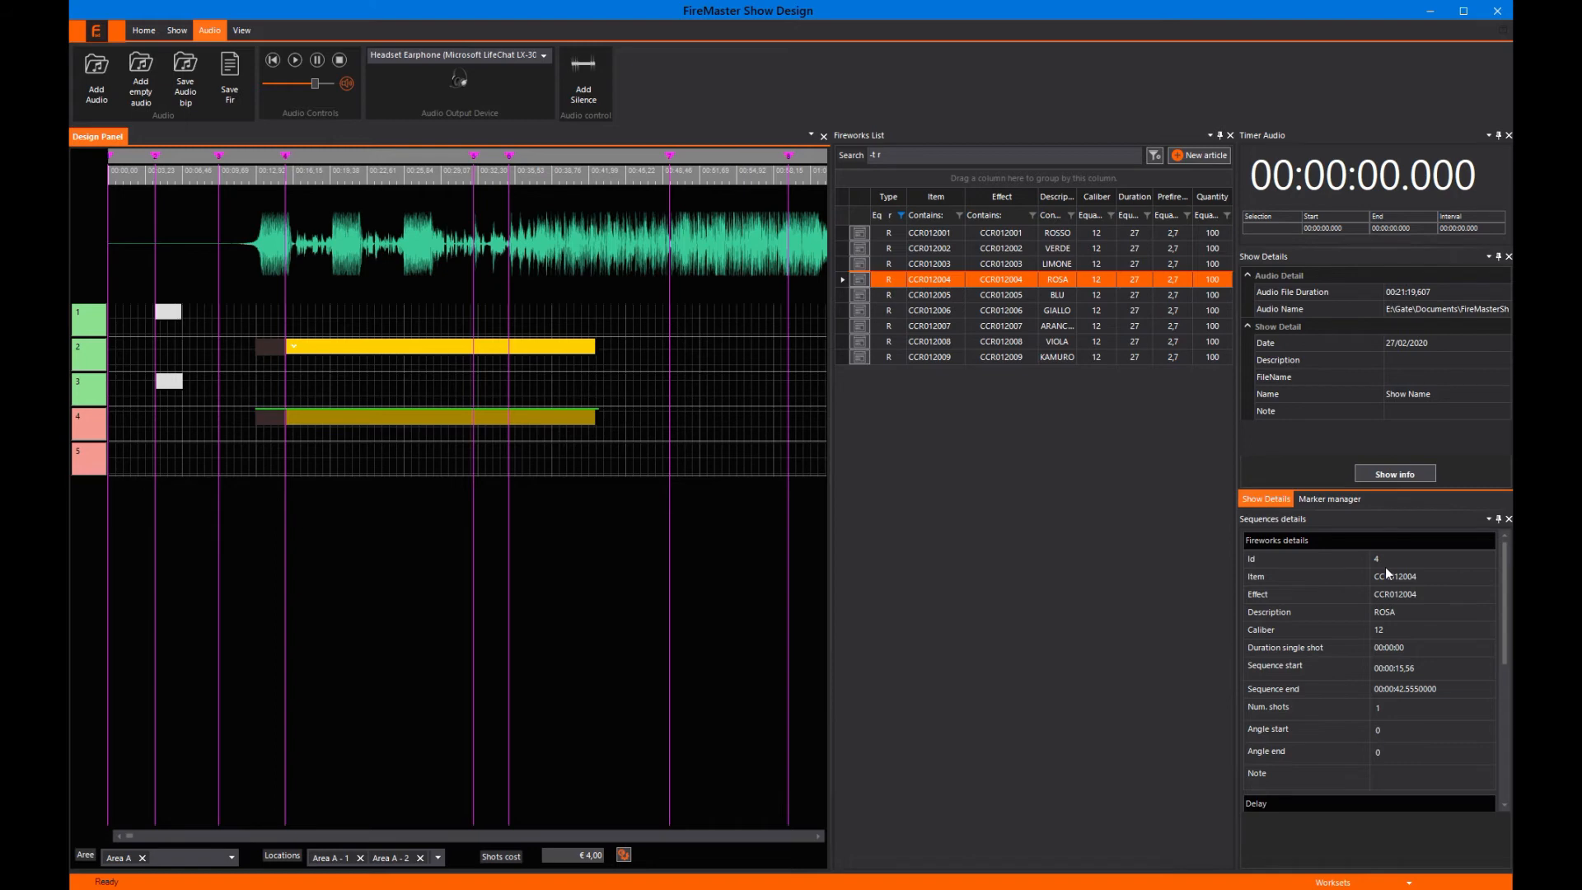
{"action": "left_click", "coordinate": [1414, 715]}
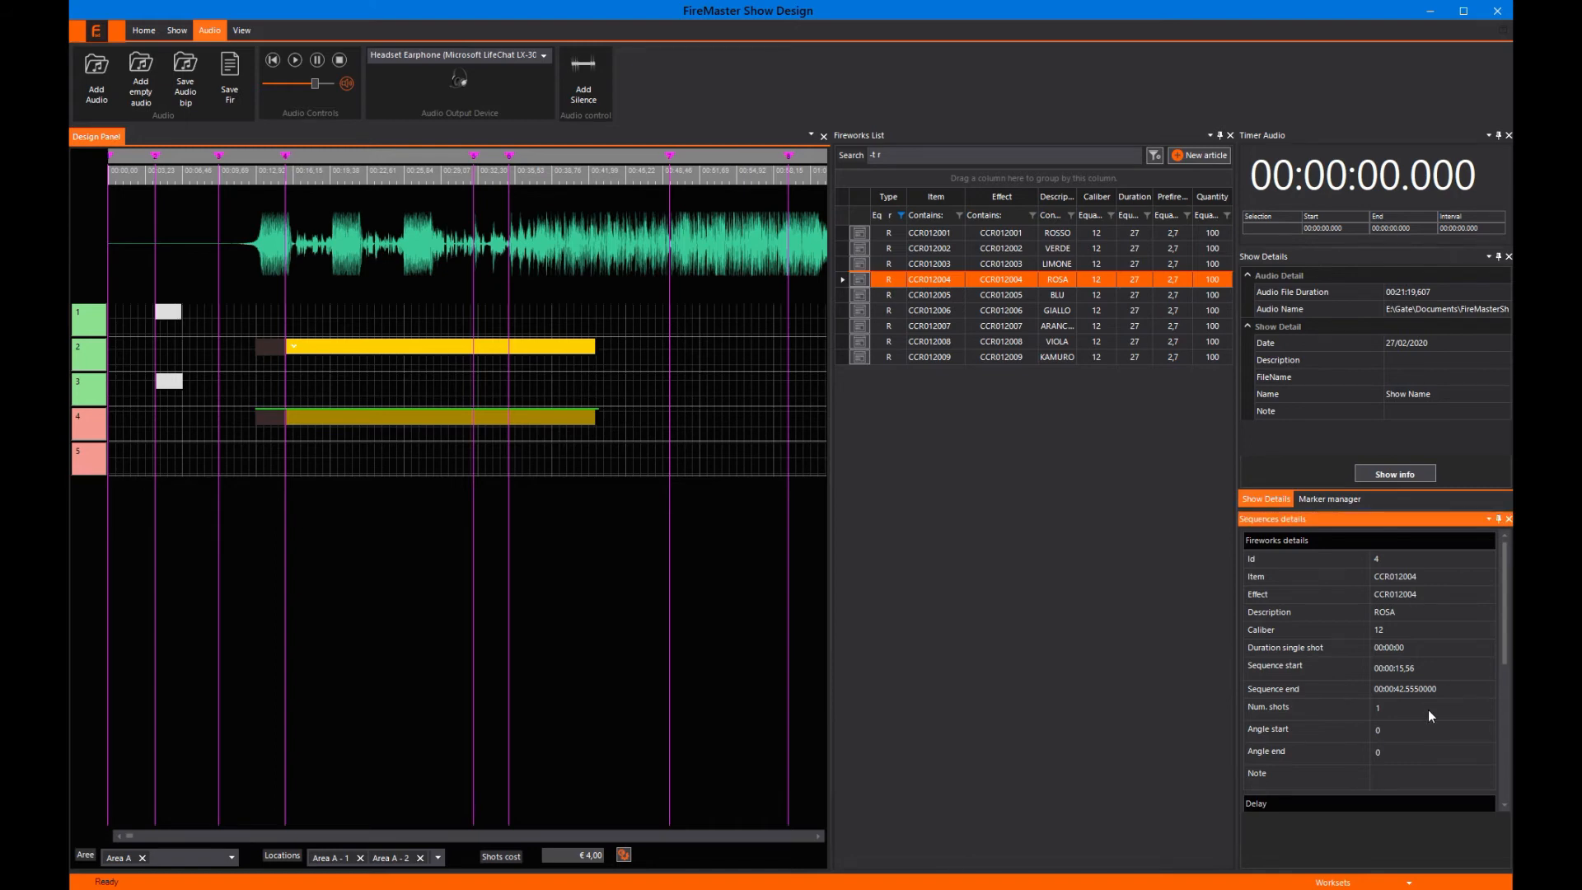
{"action": "left_click", "coordinate": [1415, 710]}
{"action": "type", "text": "6"}
{"action": "key", "text": "Return"}
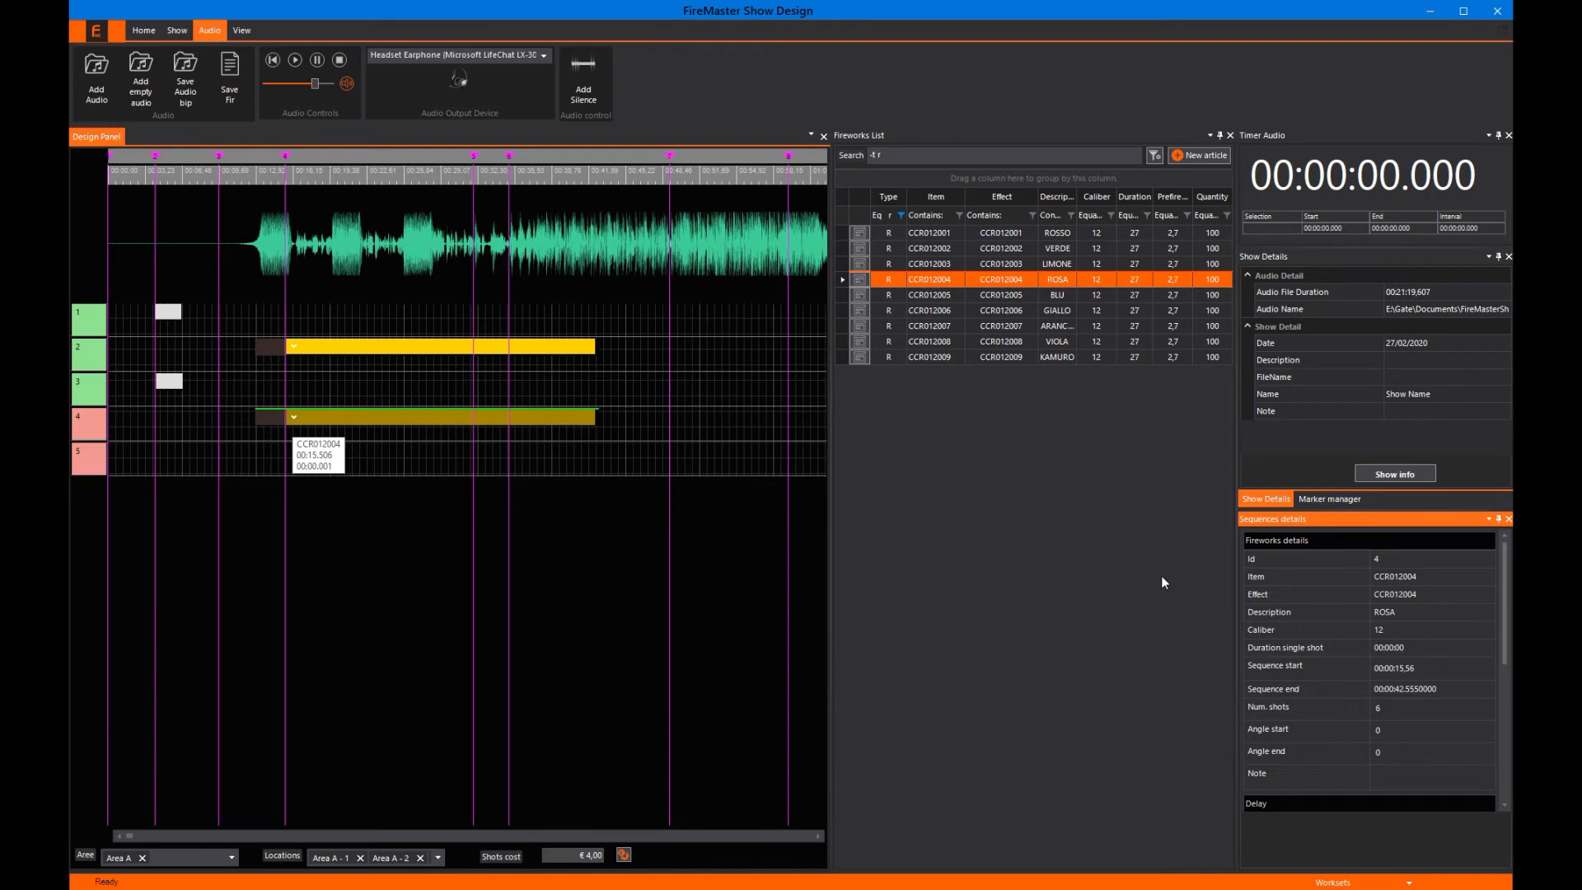
Set the start angle of the location 4 sequence to -30 and its end angle to 30.
{"action": "left_click", "coordinate": [1399, 732]}
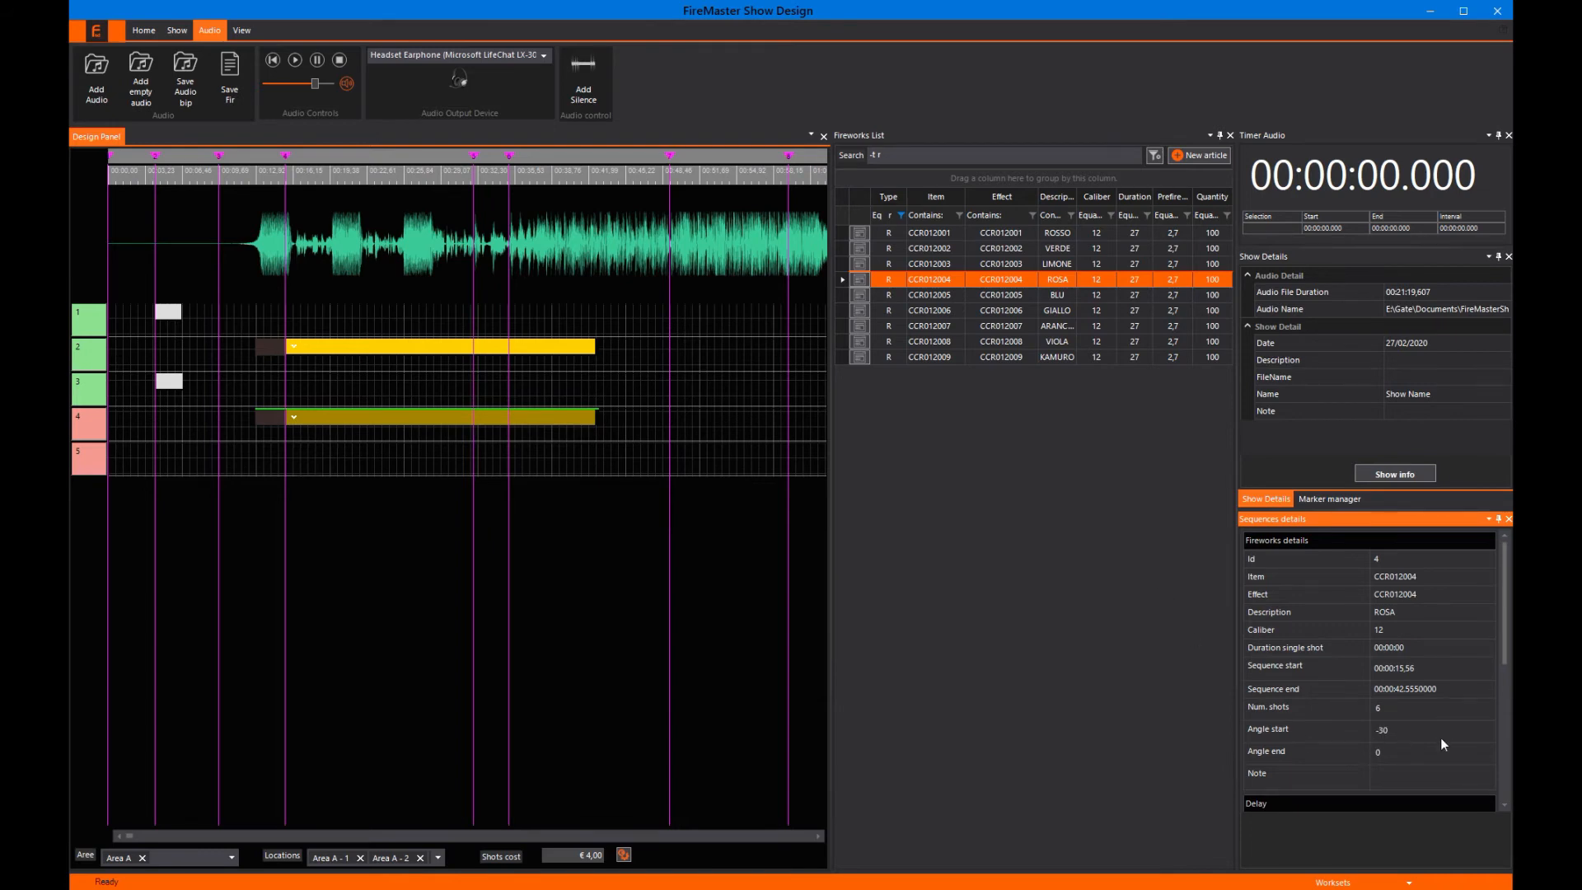
{"action": "type", "text": "30"}
{"action": "key", "text": "Return"}
Set the individual shot angles of the location 4 sequence to -20 for shot 2, -5 for shot 3, 5 for shot 4 and 20 for shot 5.
{"action": "scroll", "coordinate": [1397, 737], "scroll_direction": "down", "scroll_amount": 5}
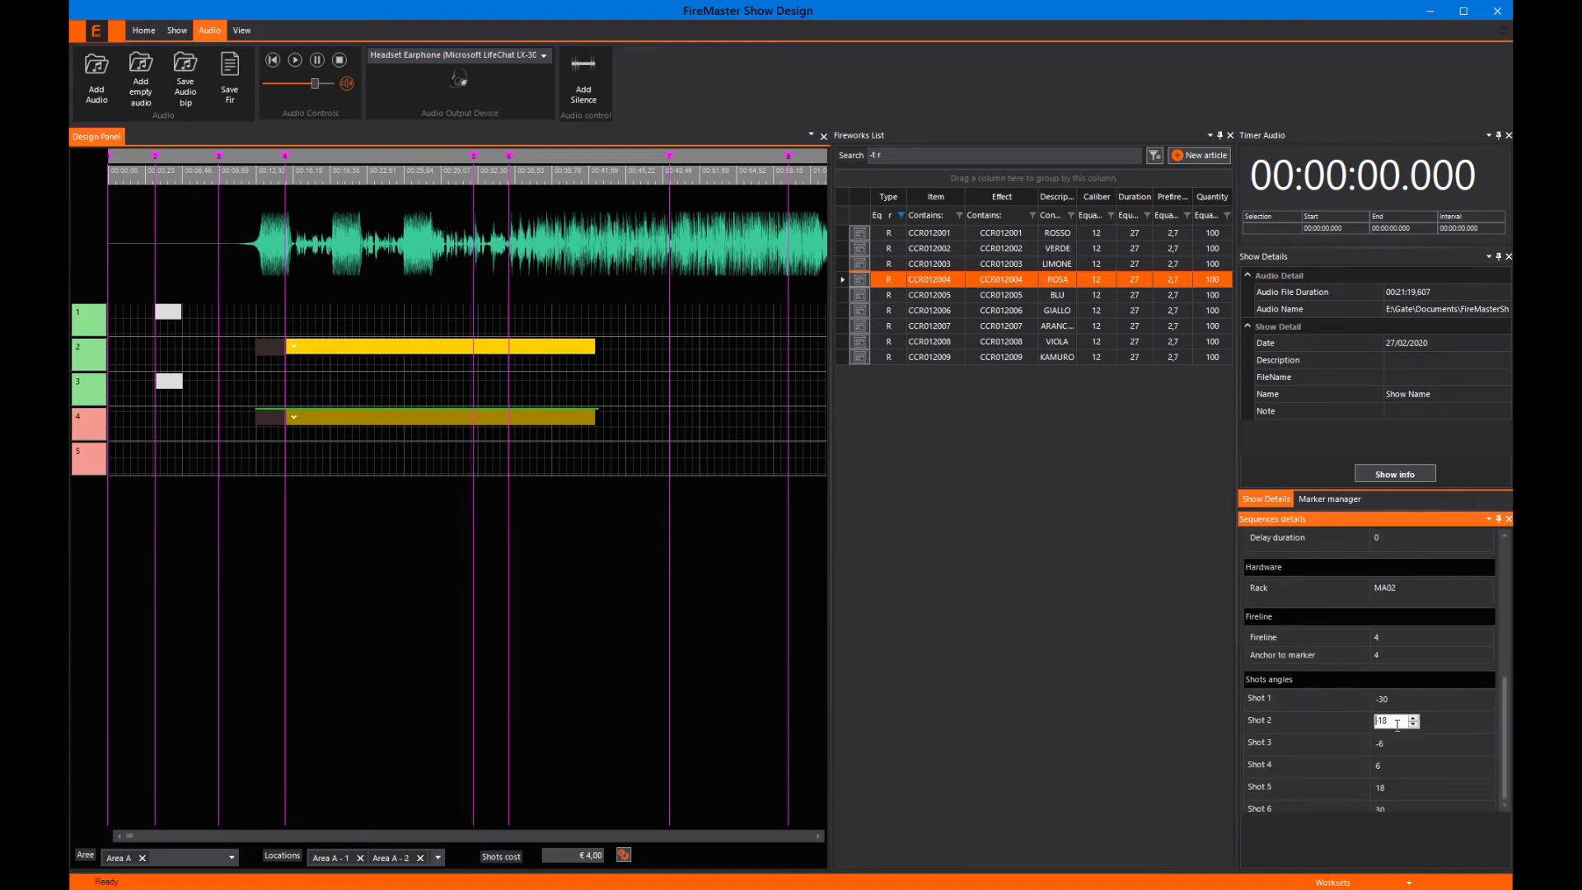
{"action": "double_click", "coordinate": [1398, 722]}
{"action": "type", "text": "-20"}
{"action": "left_click", "coordinate": [1385, 766]}
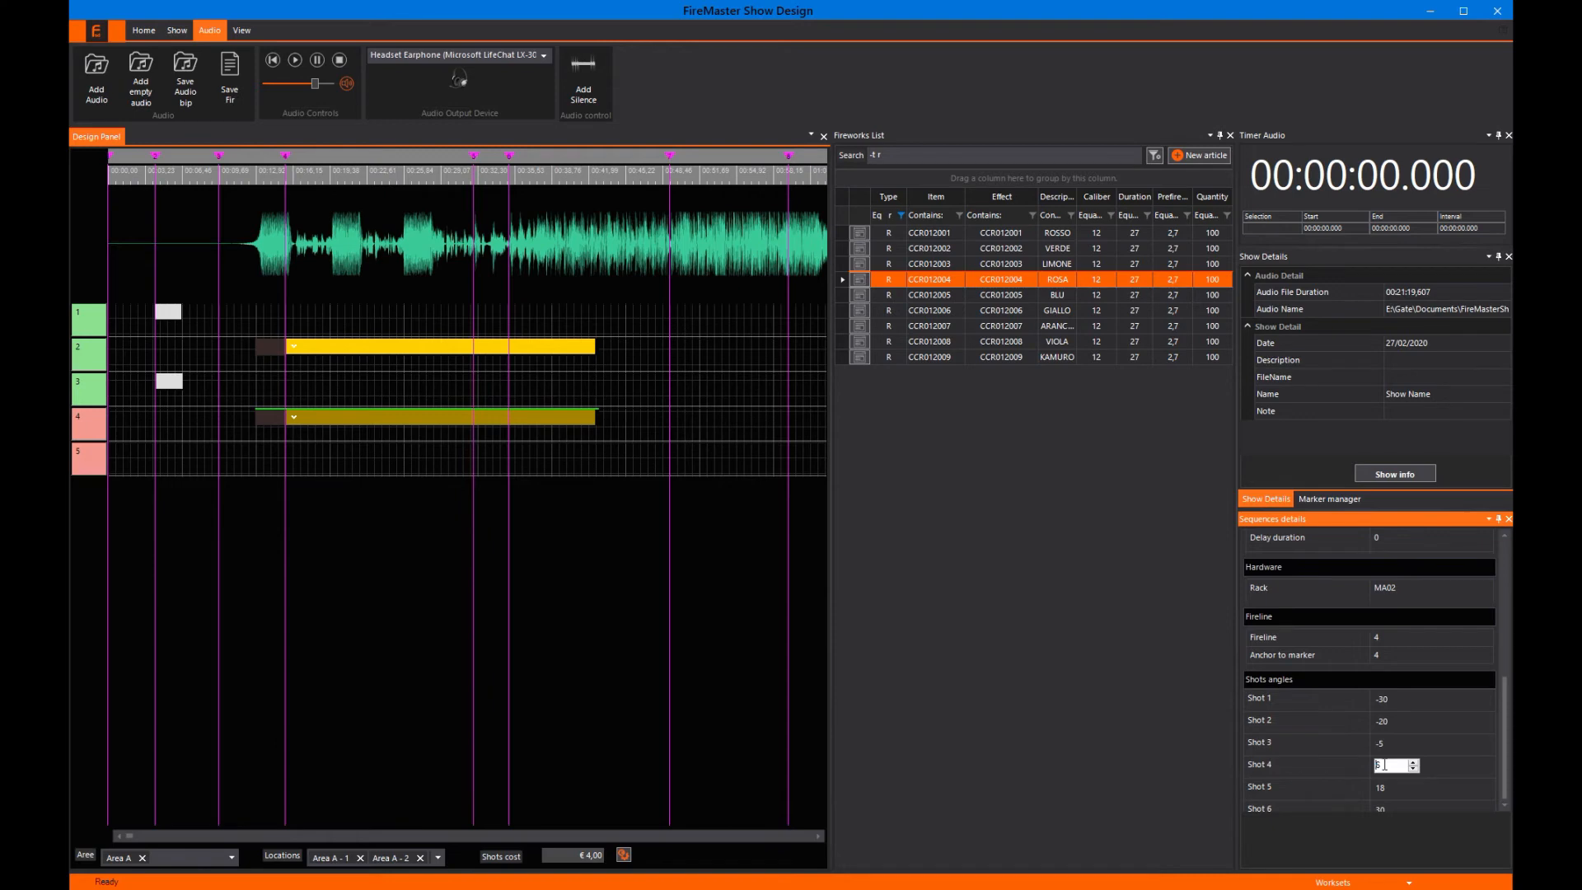
{"action": "type", "text": "5"}
{"action": "left_click", "coordinate": [1428, 792]}
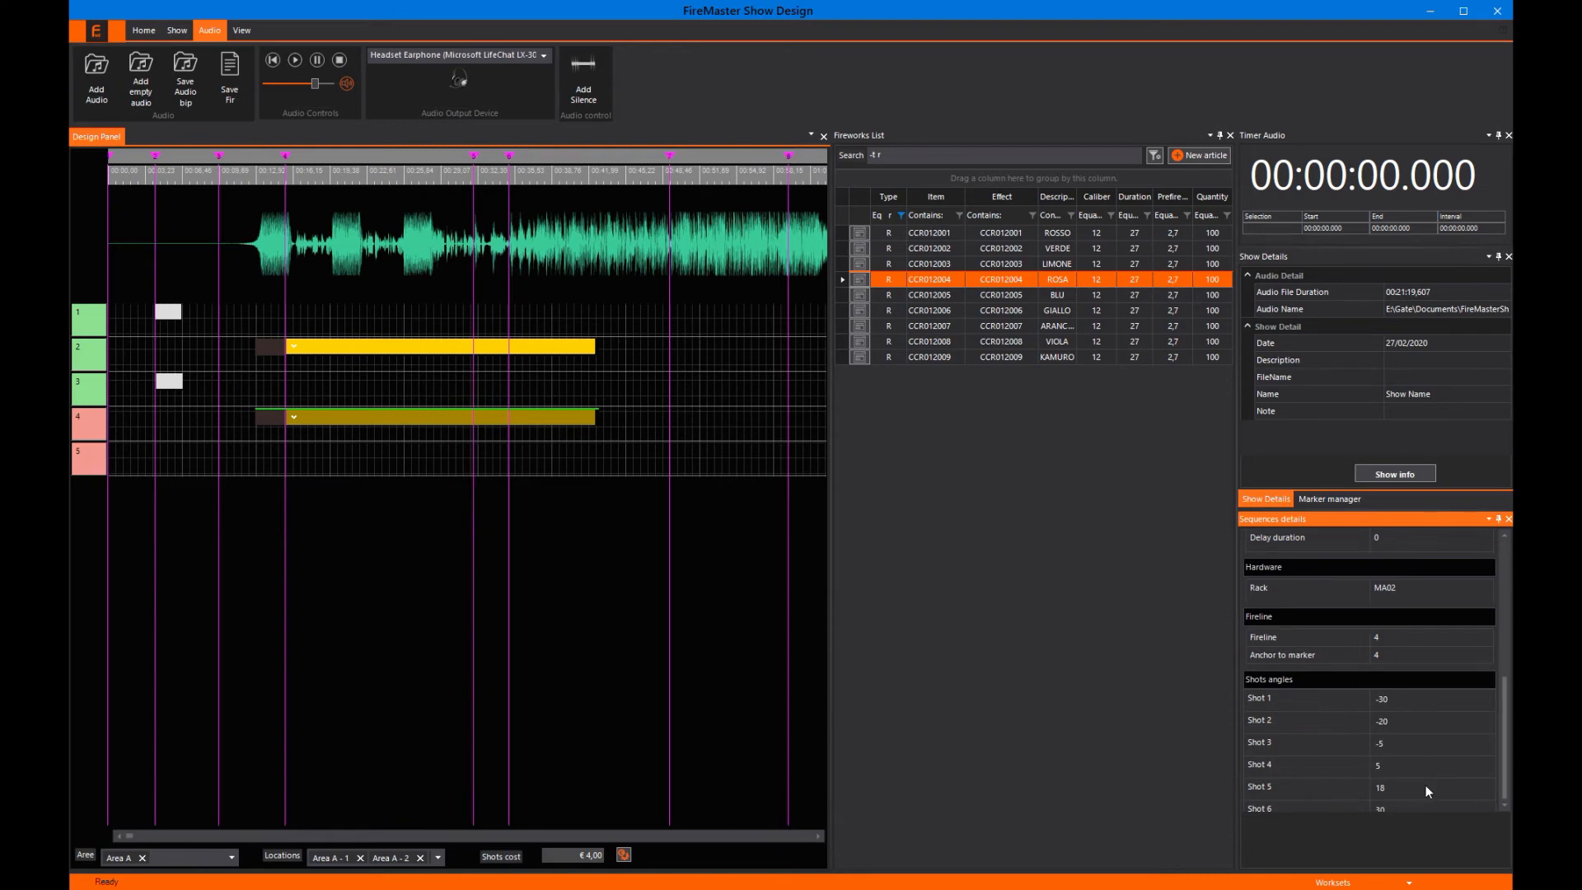
{"action": "left_click", "coordinate": [1385, 790]}
{"action": "type", "text": "20"}
{"action": "key", "text": "Return"}
Try to extend the CCR012004 sequence on location 2 to the next marker.
{"action": "left_click", "coordinate": [562, 364]}
{"action": "left_click", "coordinate": [561, 355]}
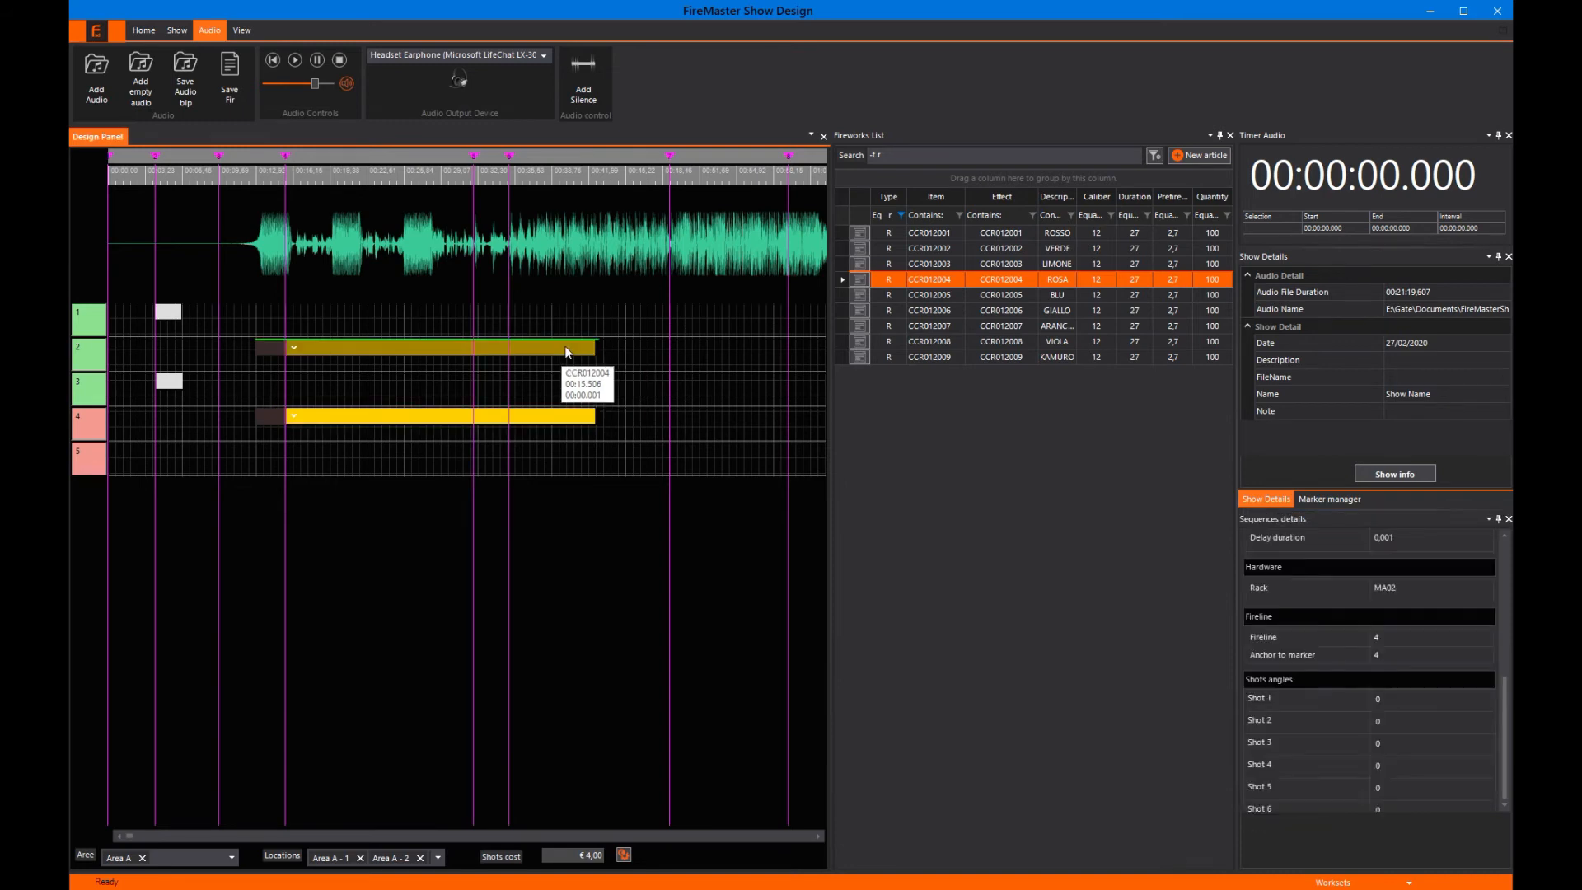
{"action": "right_click", "coordinate": [563, 354]}
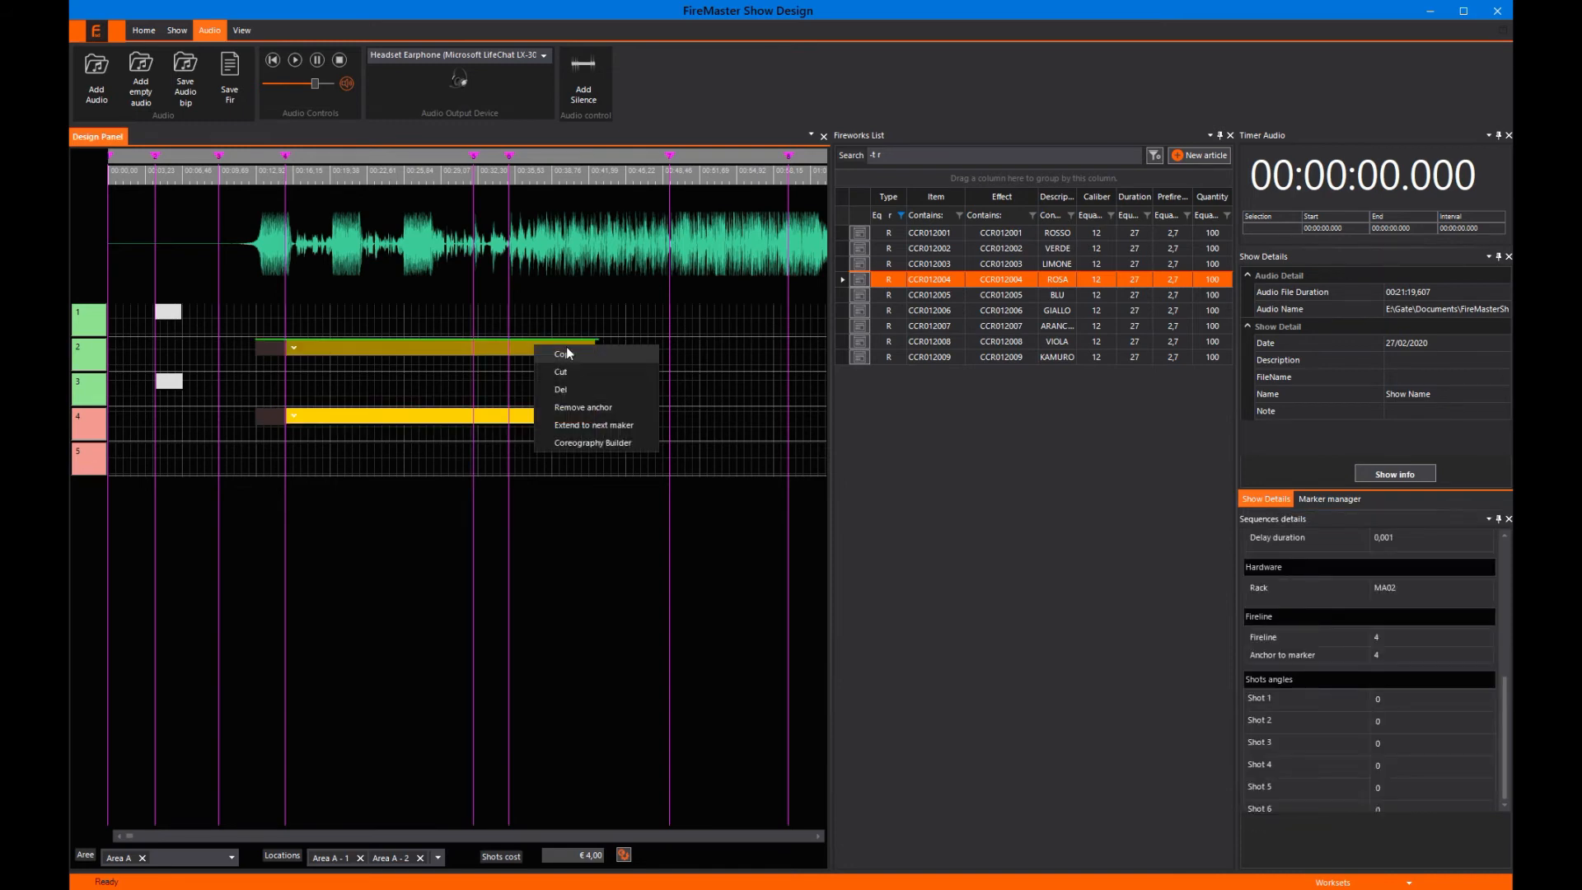
{"action": "left_click", "coordinate": [588, 422]}
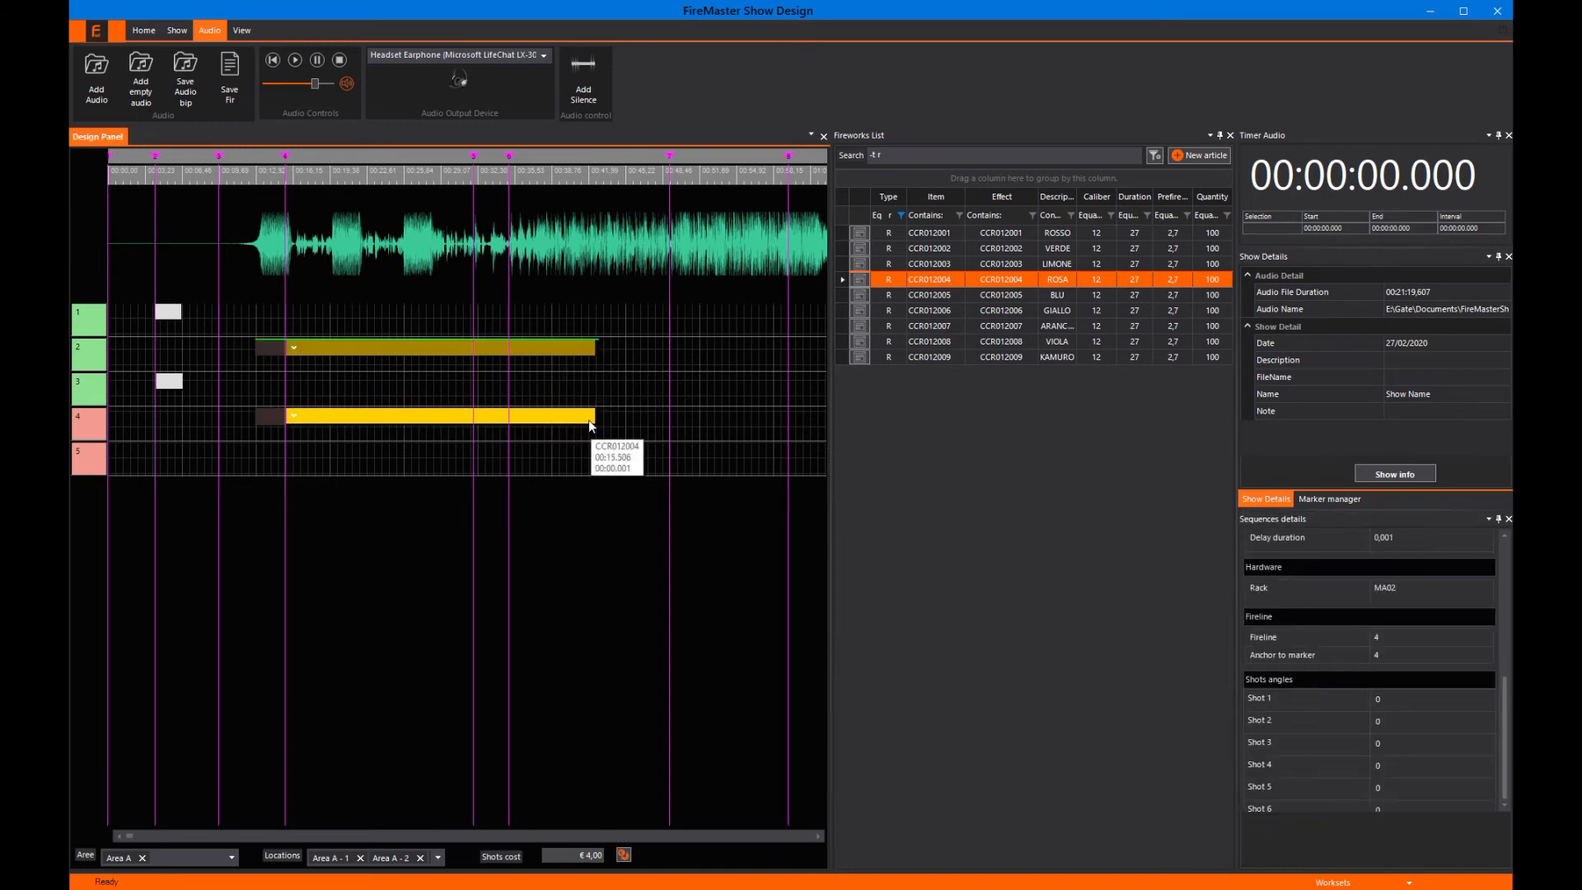
Expand the location 2 sequence, stagger its shots about 1.23 seconds apart up to marker 7, and change its rack to MA01.
{"action": "left_click", "coordinate": [295, 349]}
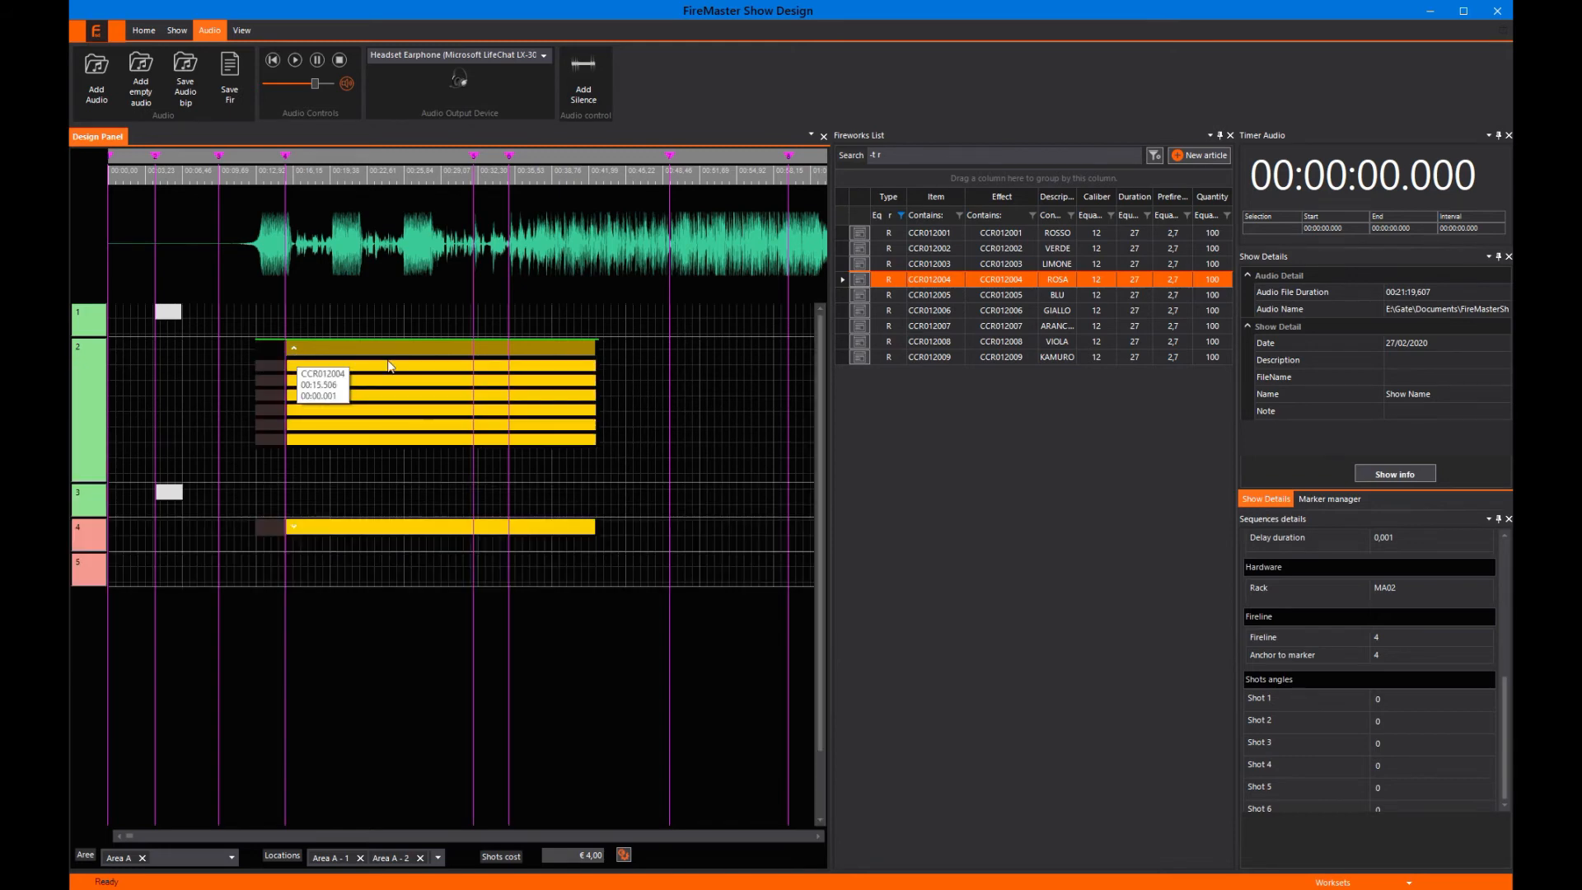
{"action": "left_click_drag", "start_coordinate": [595, 384], "coordinate": [804, 382]}
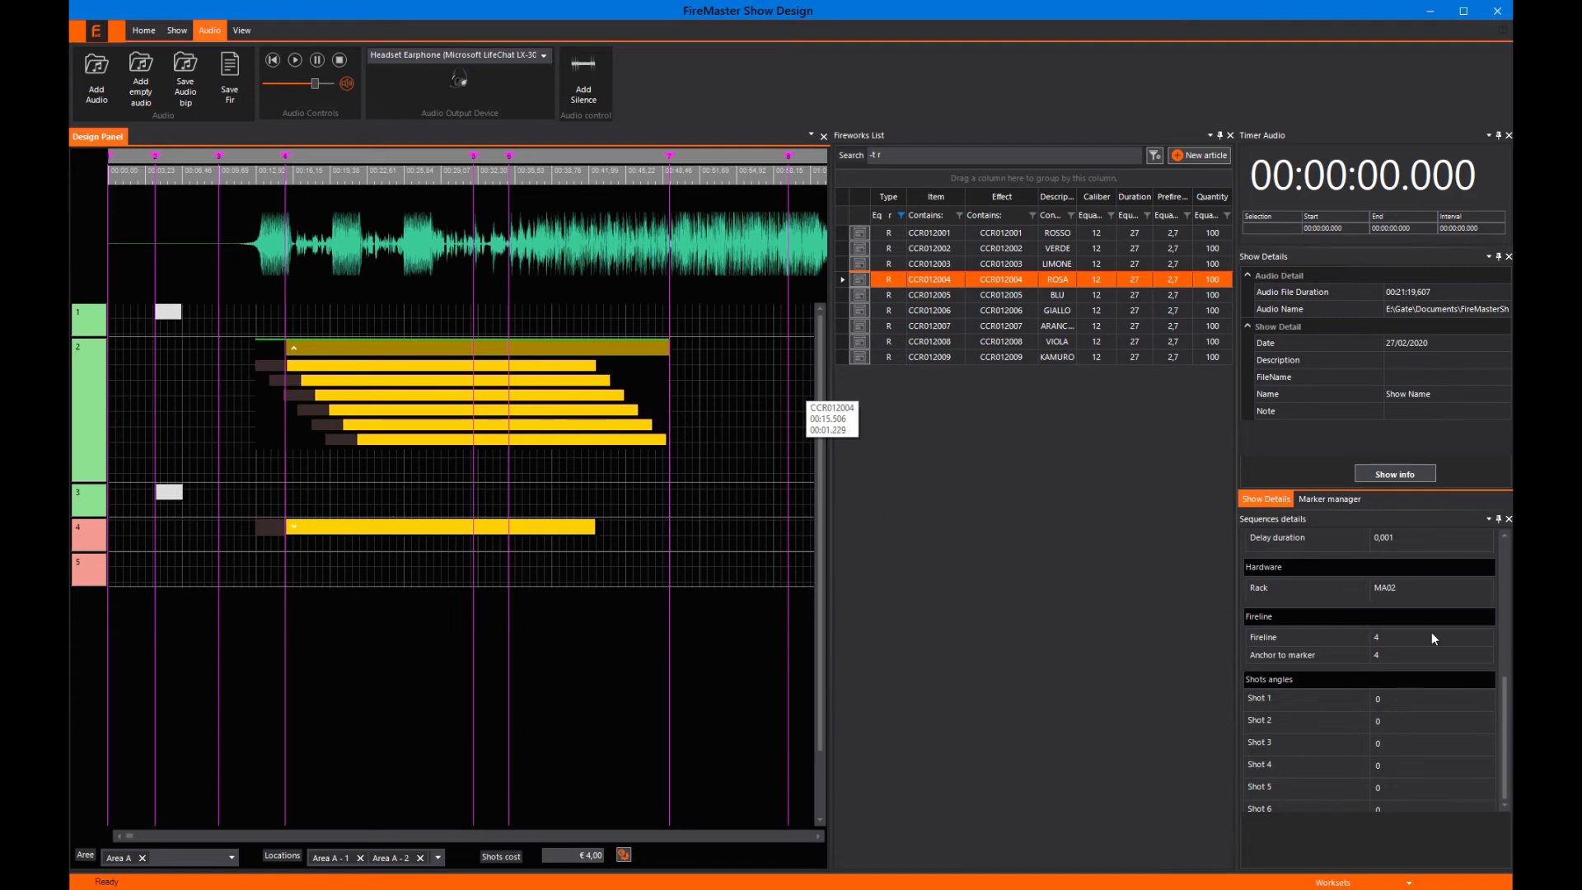
{"action": "left_click", "coordinate": [1466, 592]}
{"action": "left_click", "coordinate": [1485, 588]}
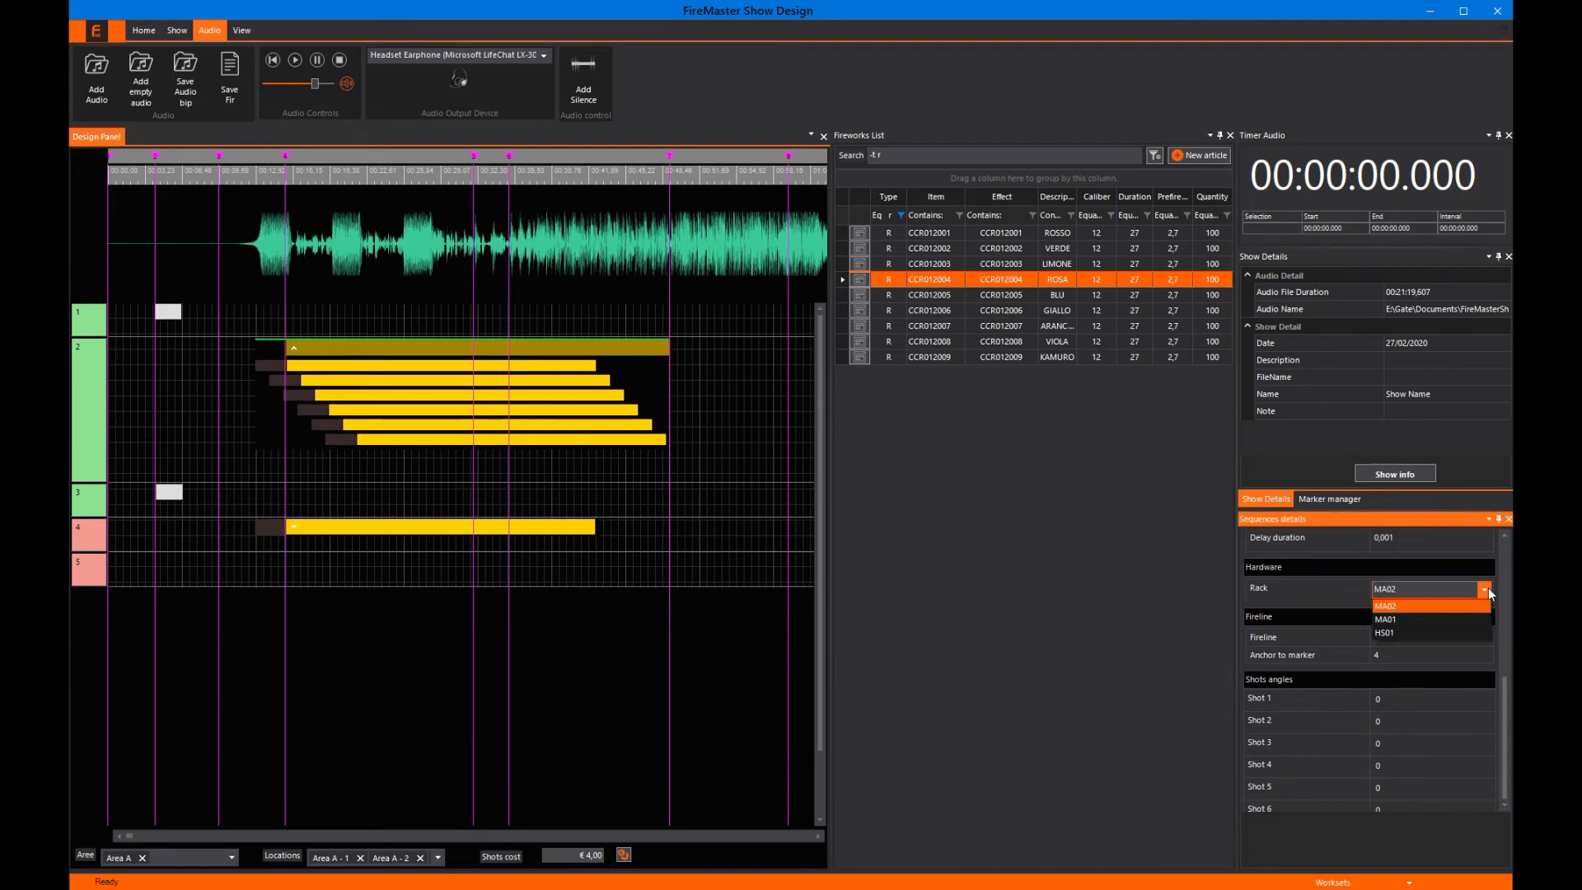
{"action": "left_click", "coordinate": [1460, 618]}
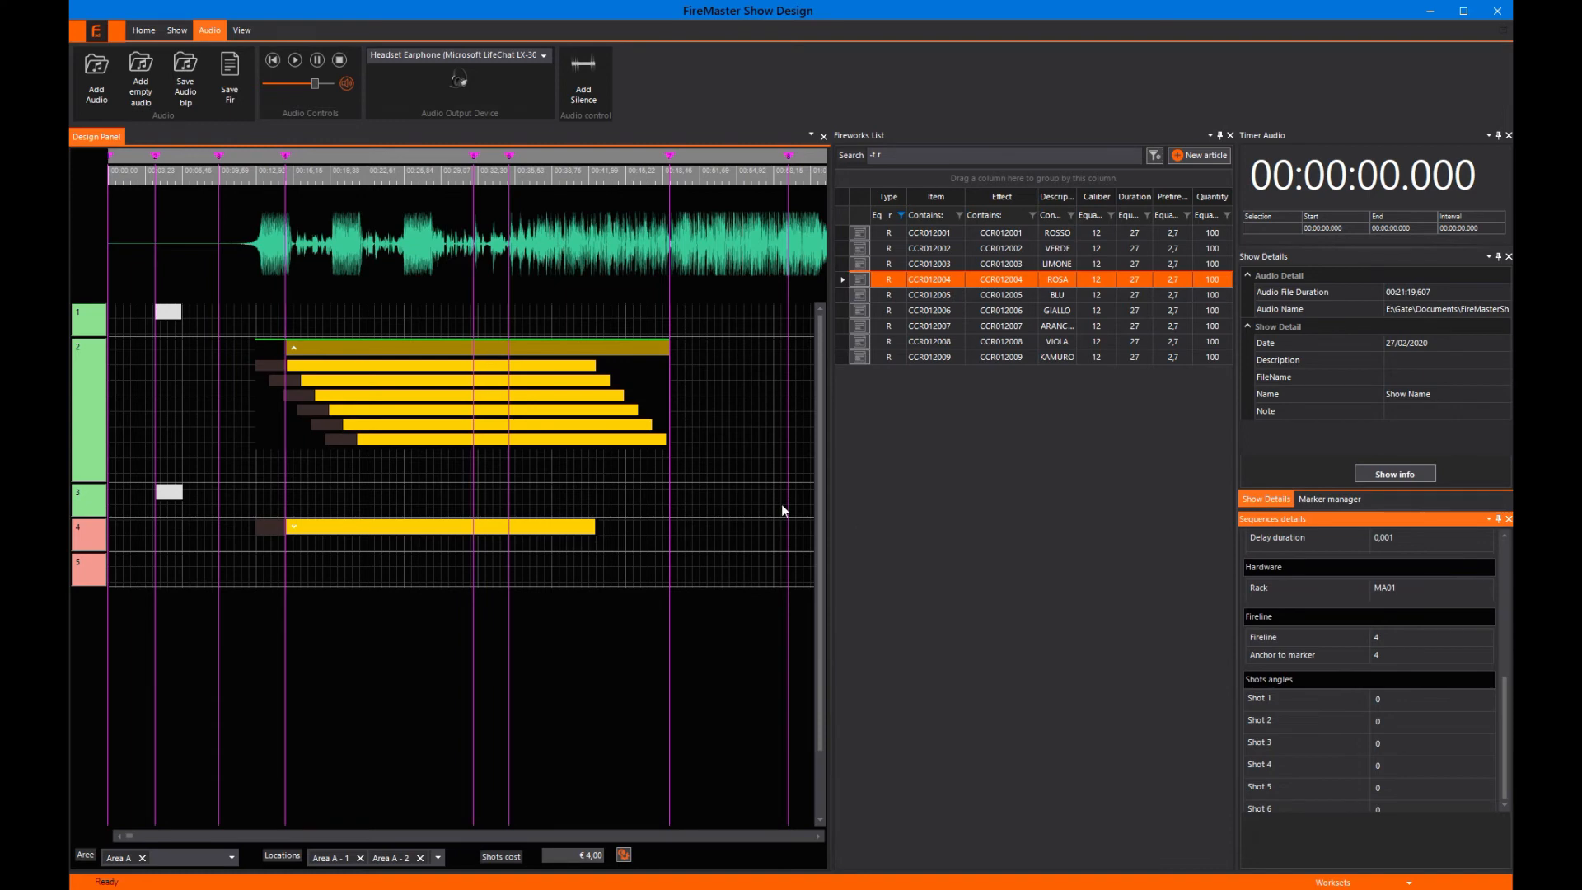
{"action": "left_click", "coordinate": [699, 409]}
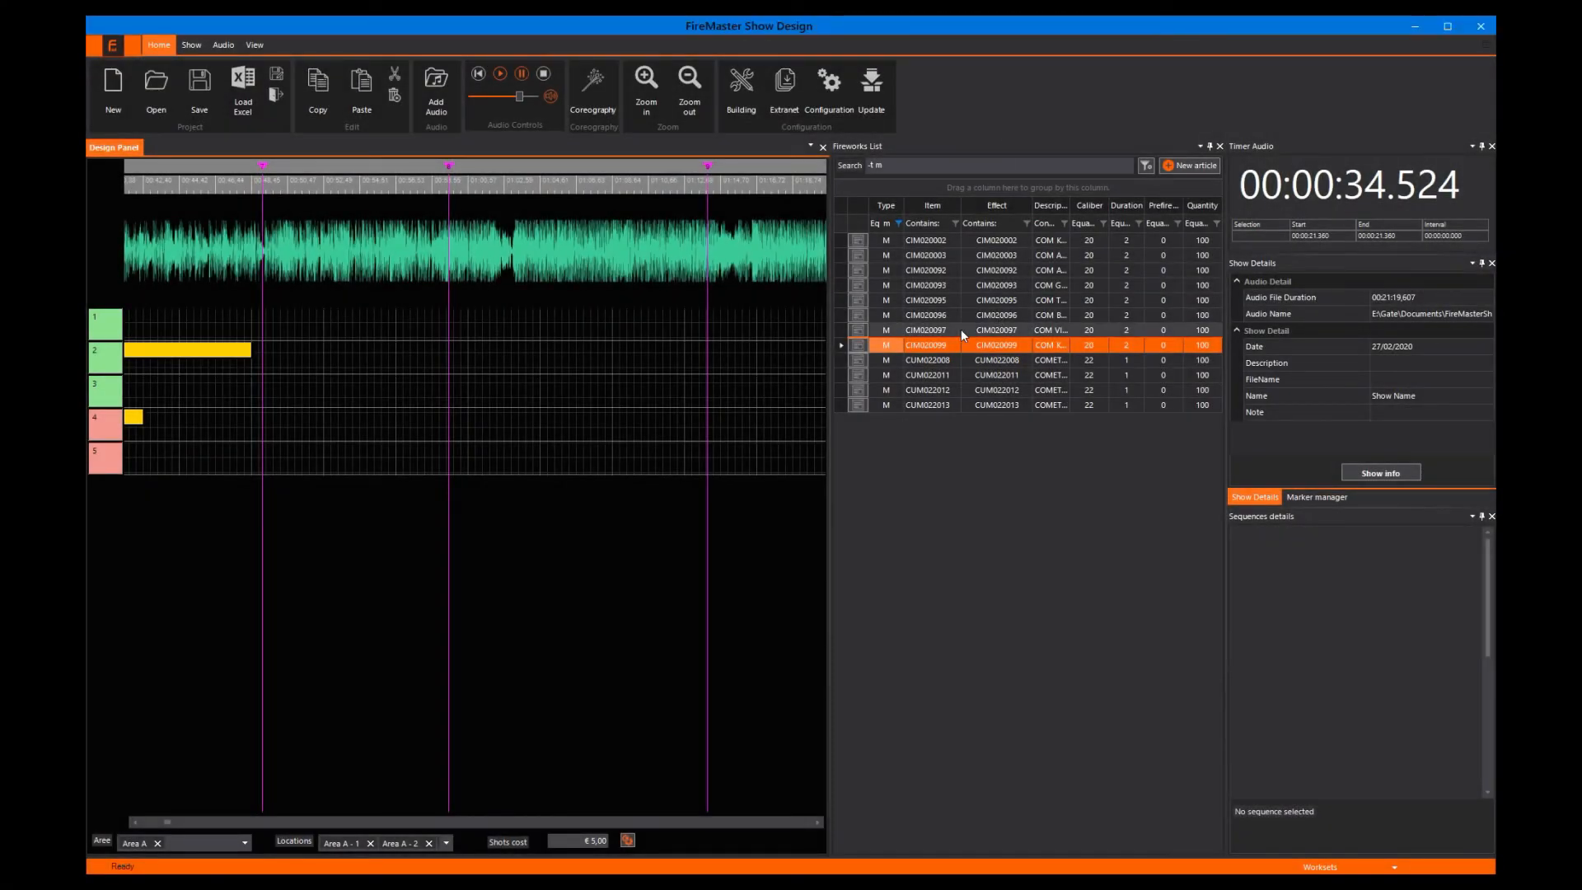
Add firework CIM020097 with one shot to location 1 and move it to about 49.2 seconds, just after marker 7.
{"action": "left_click", "coordinate": [960, 330]}
{"action": "left_click_drag", "start_coordinate": [961, 329], "coordinate": [302, 330]}
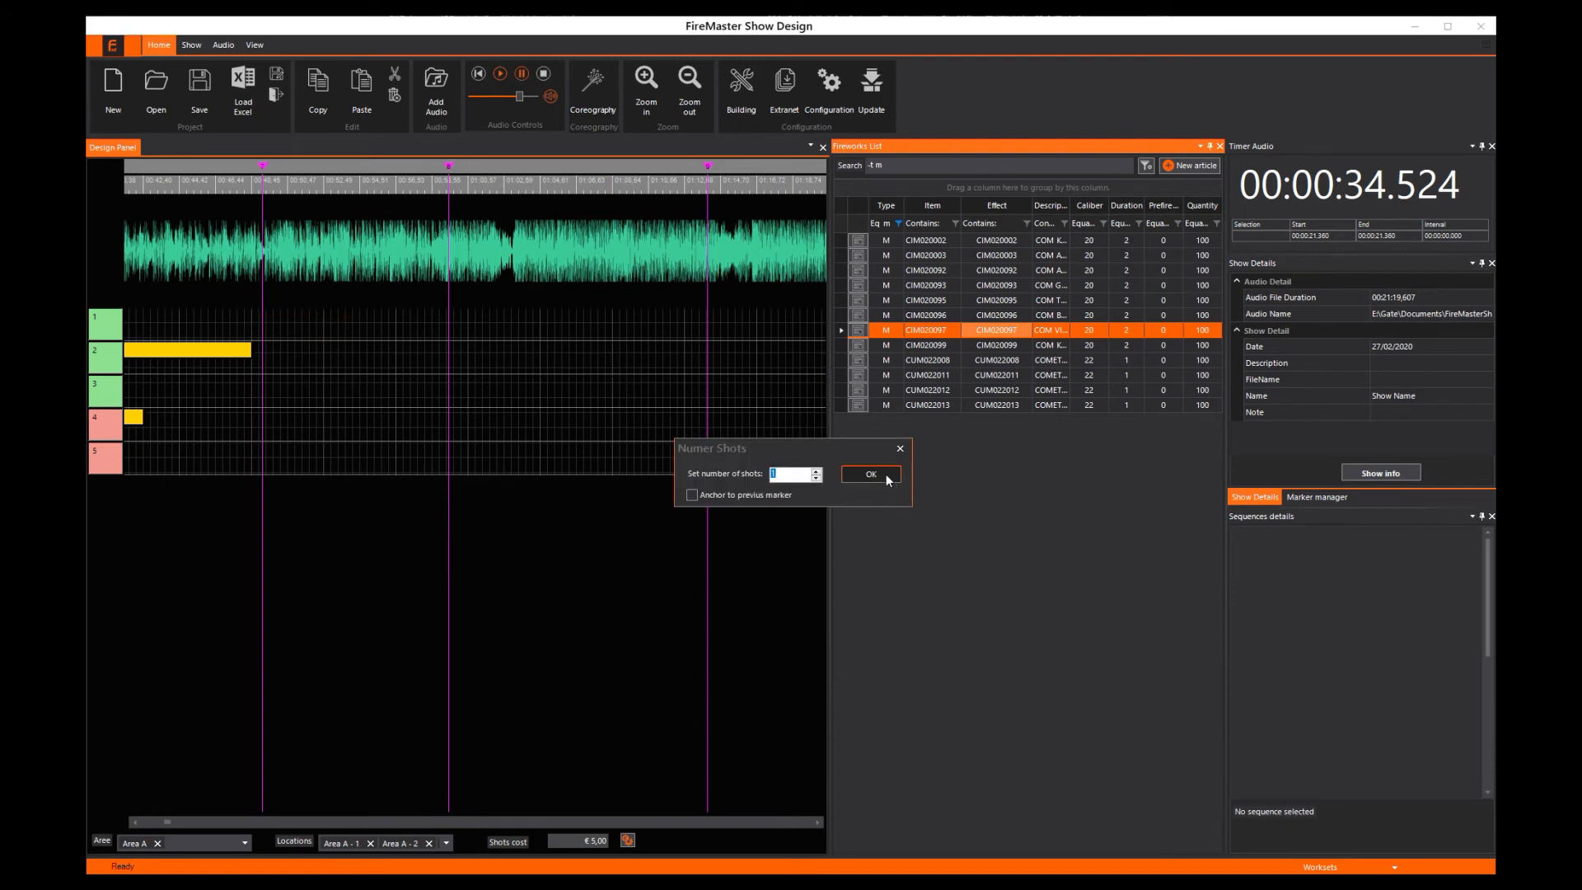
{"action": "left_click", "coordinate": [887, 474]}
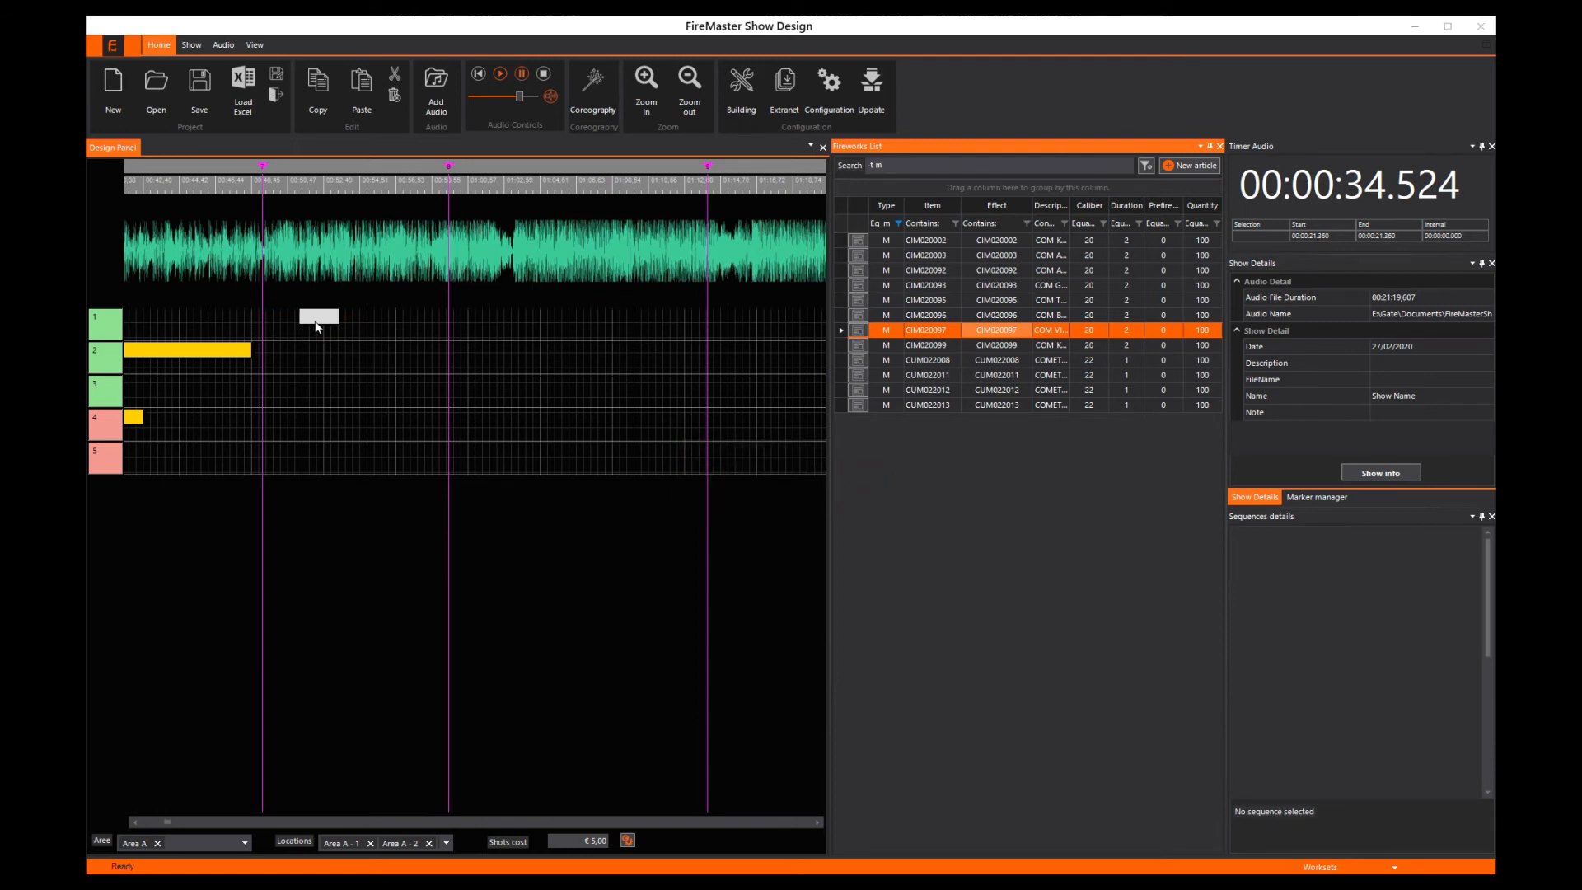
{"action": "left_click", "coordinate": [295, 325]}
{"action": "left_click_drag", "start_coordinate": [303, 318], "coordinate": [288, 323]}
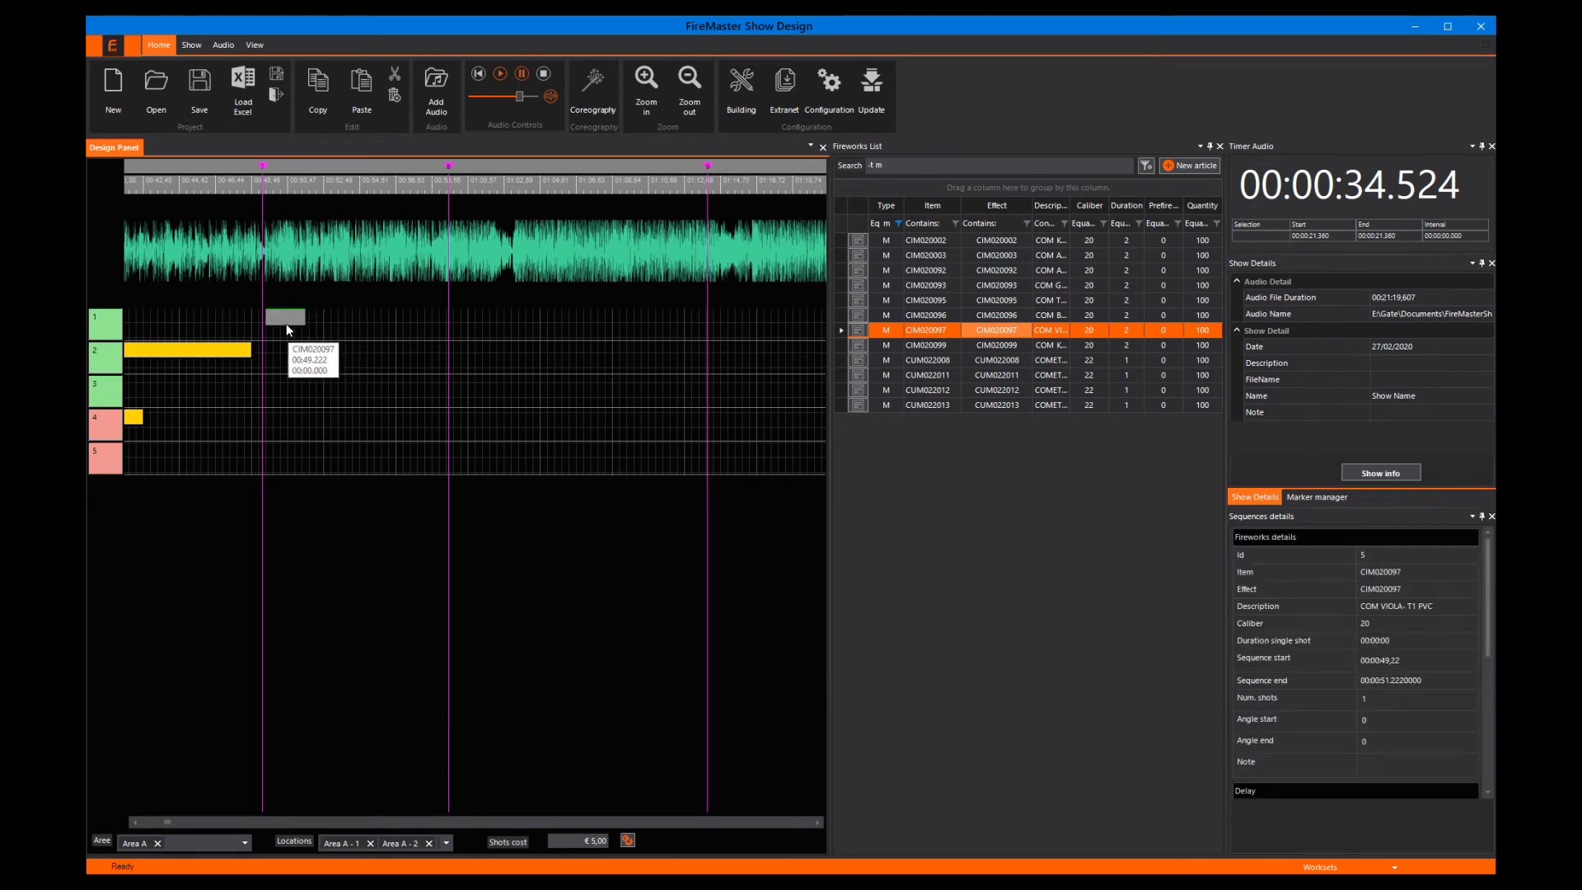
Start the Coreography Builder from the CIM020097 sequence on location 1 and add Area A locations 1, 2 and 3 in that order.
{"action": "right_click", "coordinate": [288, 323]}
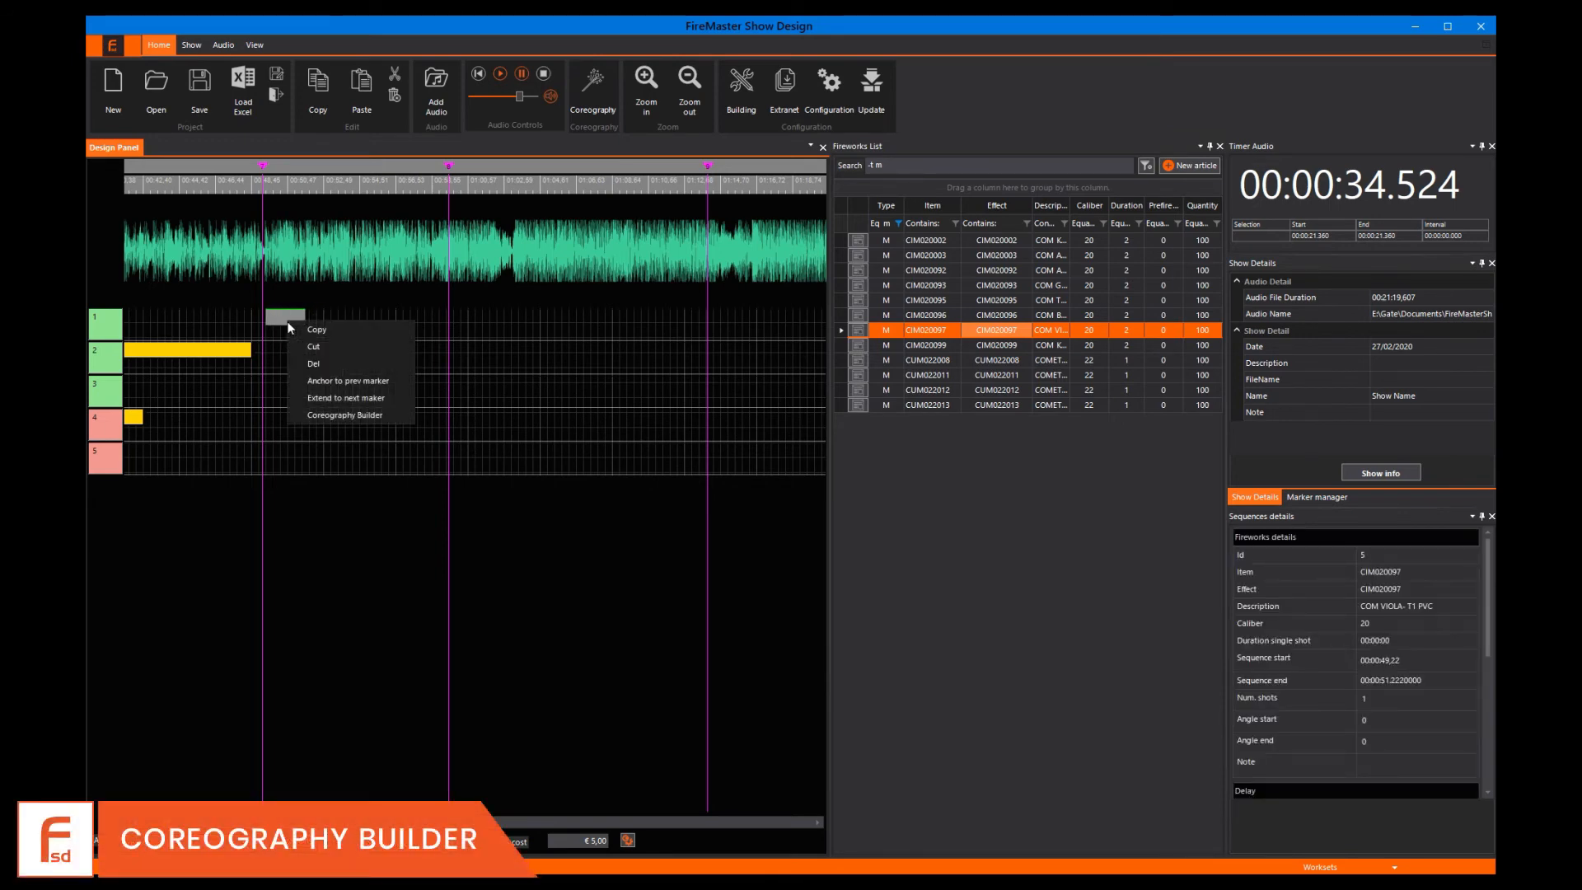
{"action": "left_click", "coordinate": [323, 416]}
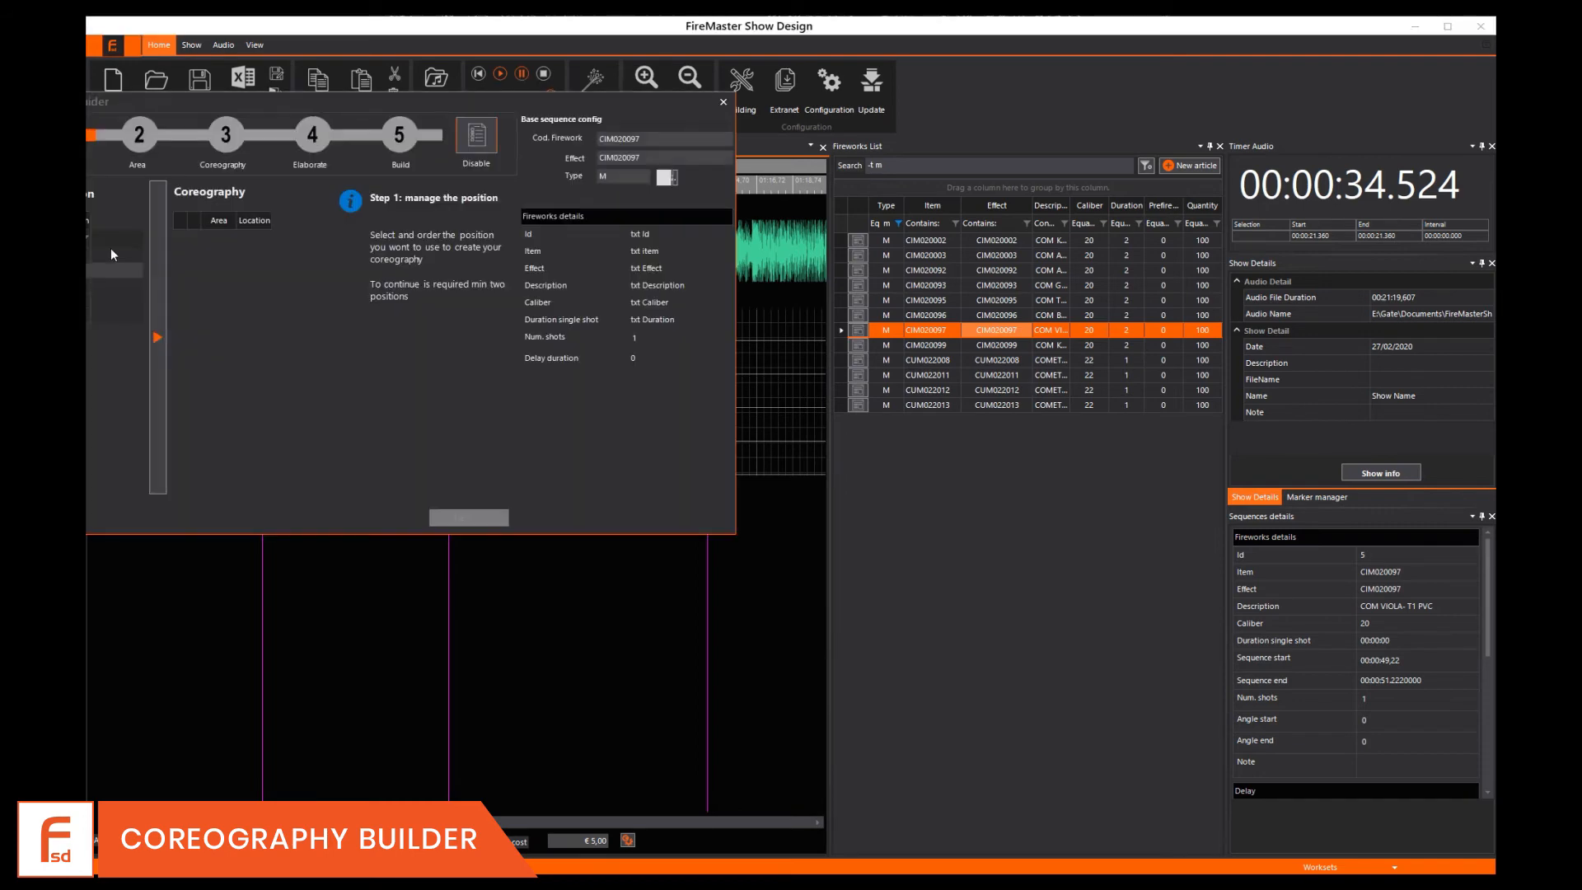
{"action": "left_click", "coordinate": [272, 336]}
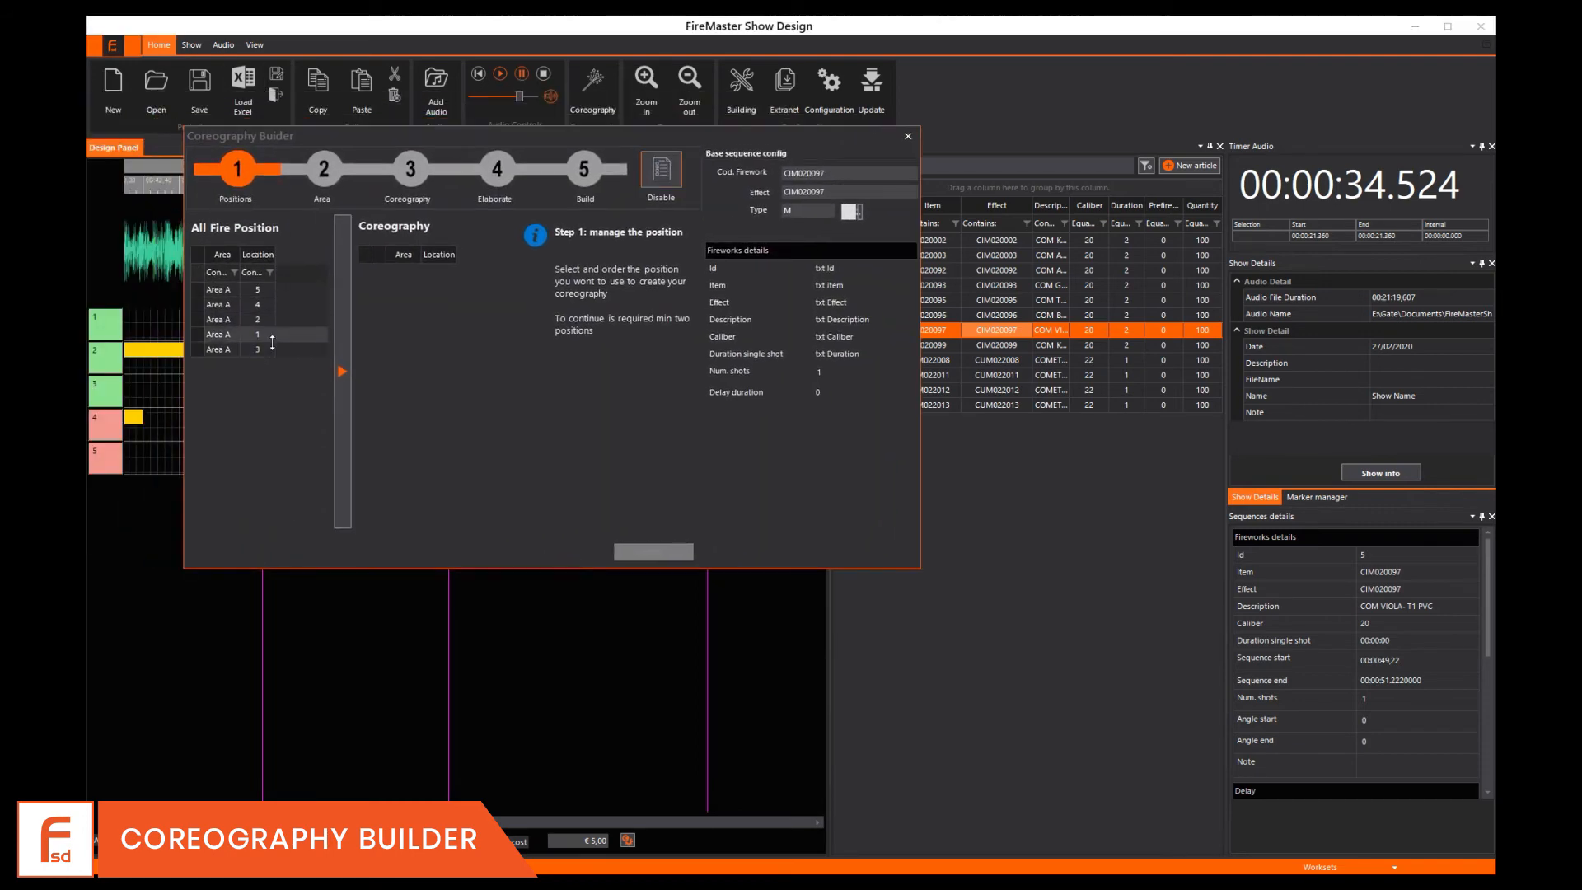
{"action": "left_click", "coordinate": [338, 343]}
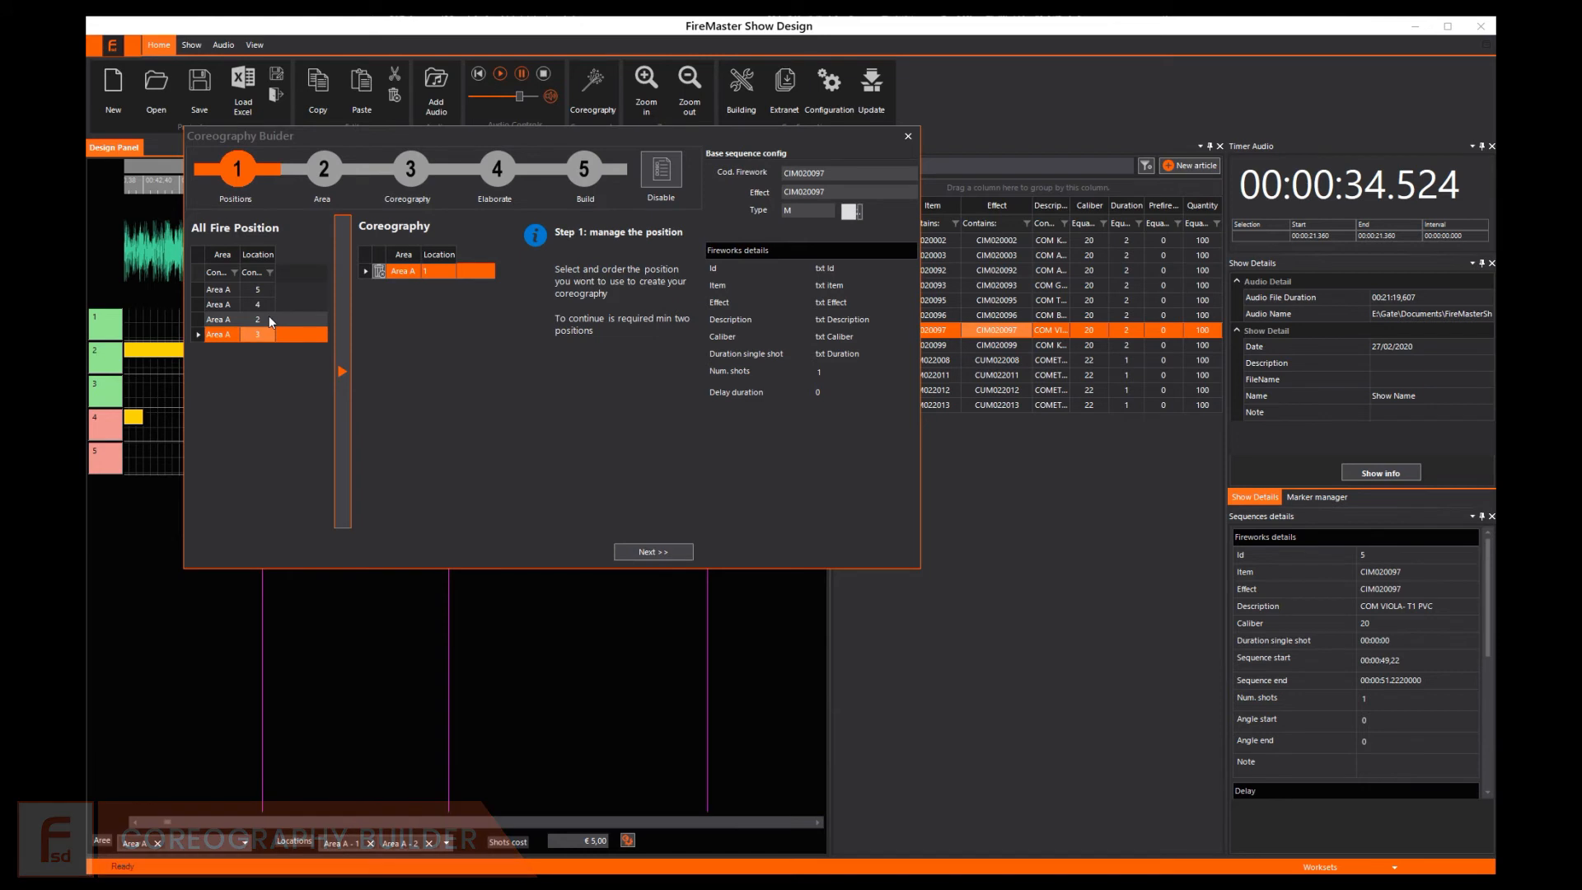
{"action": "left_click", "coordinate": [339, 327]}
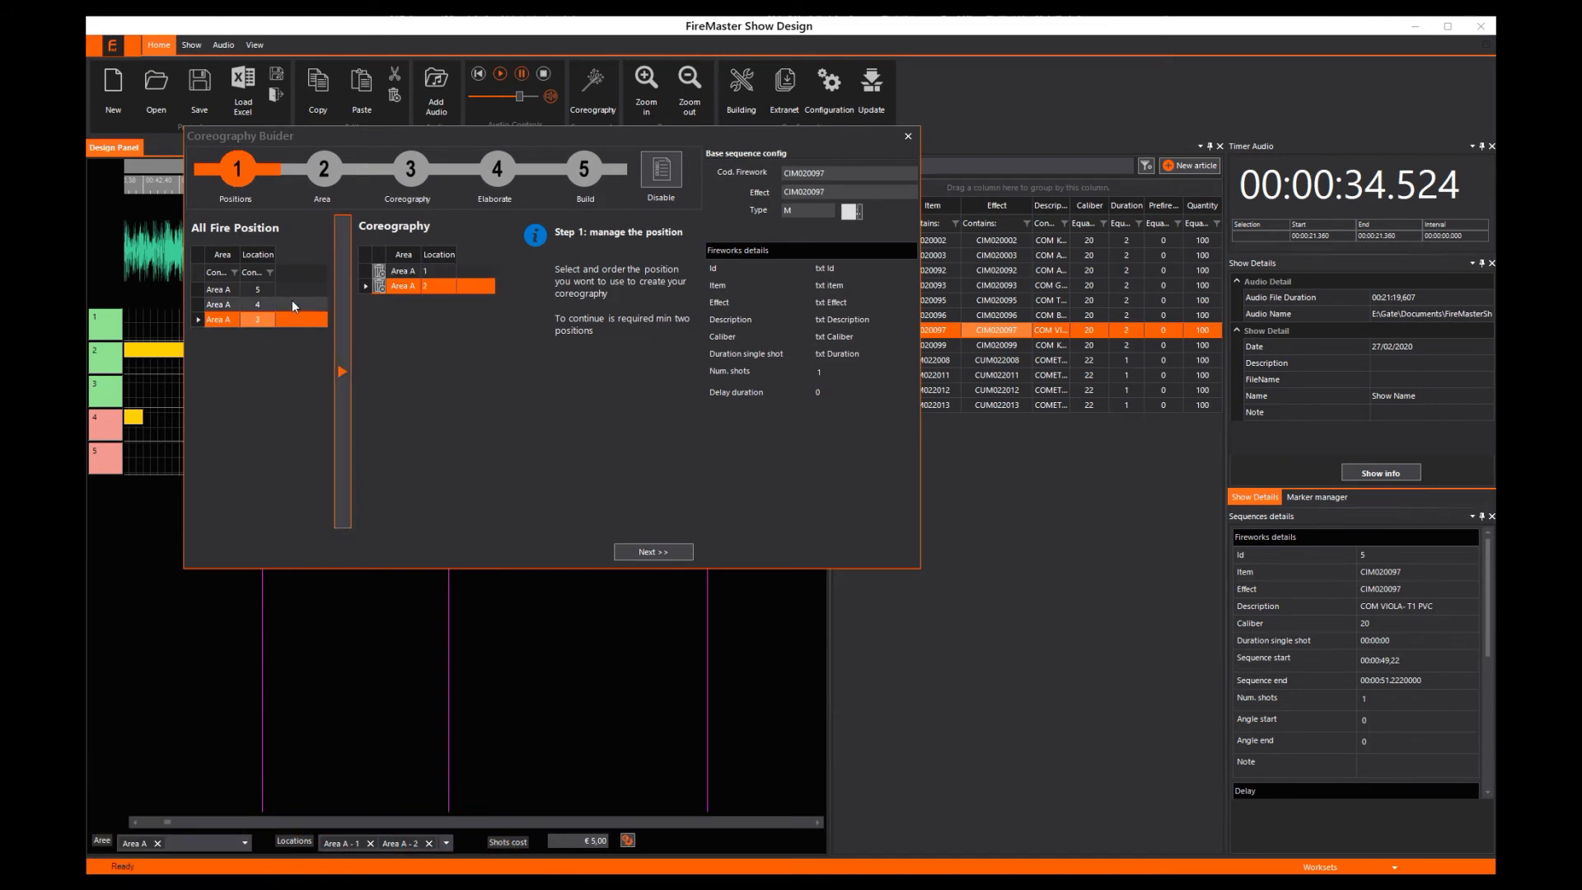
{"action": "left_click", "coordinate": [342, 346]}
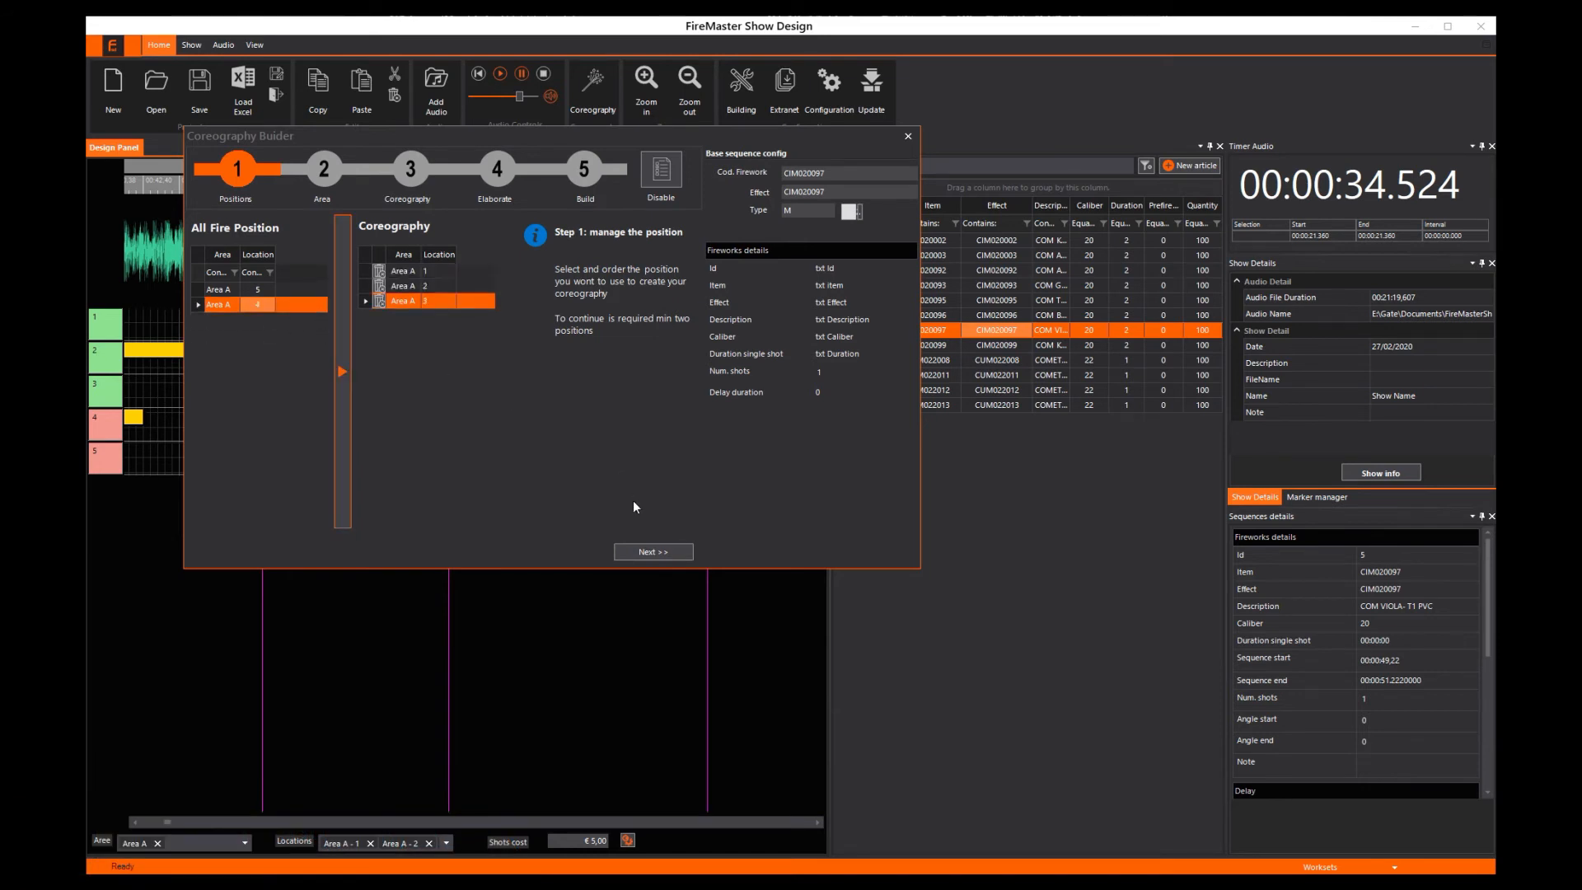
{"action": "left_click", "coordinate": [659, 549]}
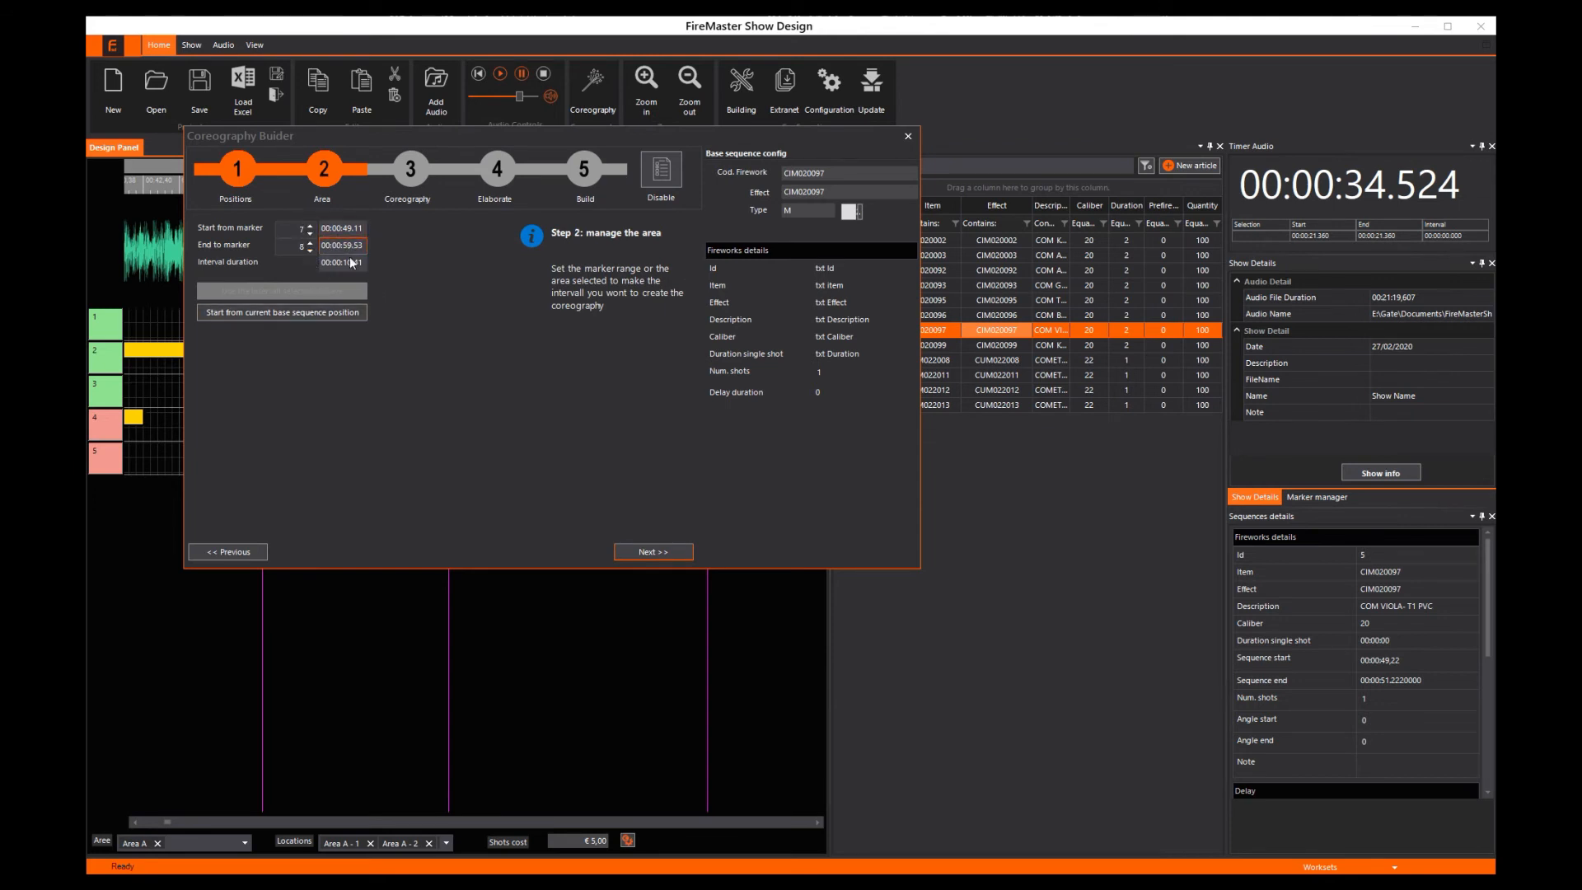
Accept the interval from marker 7 to marker 8 and choose Onda (one time) as the type of choreography.
{"action": "left_click", "coordinate": [644, 552]}
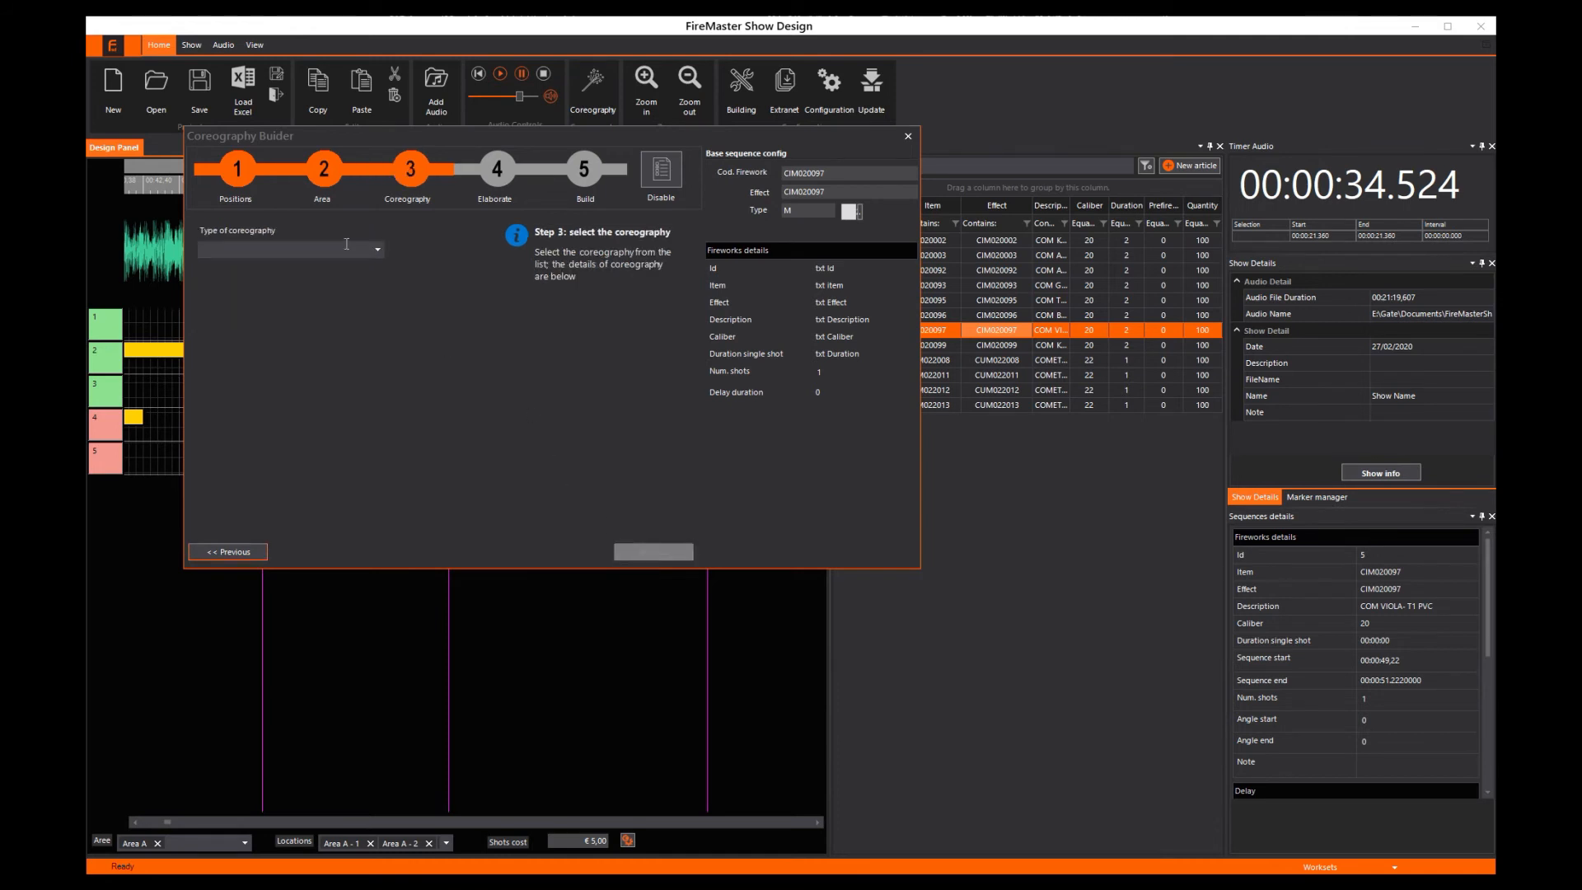
{"action": "left_click", "coordinate": [386, 248]}
{"action": "left_click", "coordinate": [342, 266]}
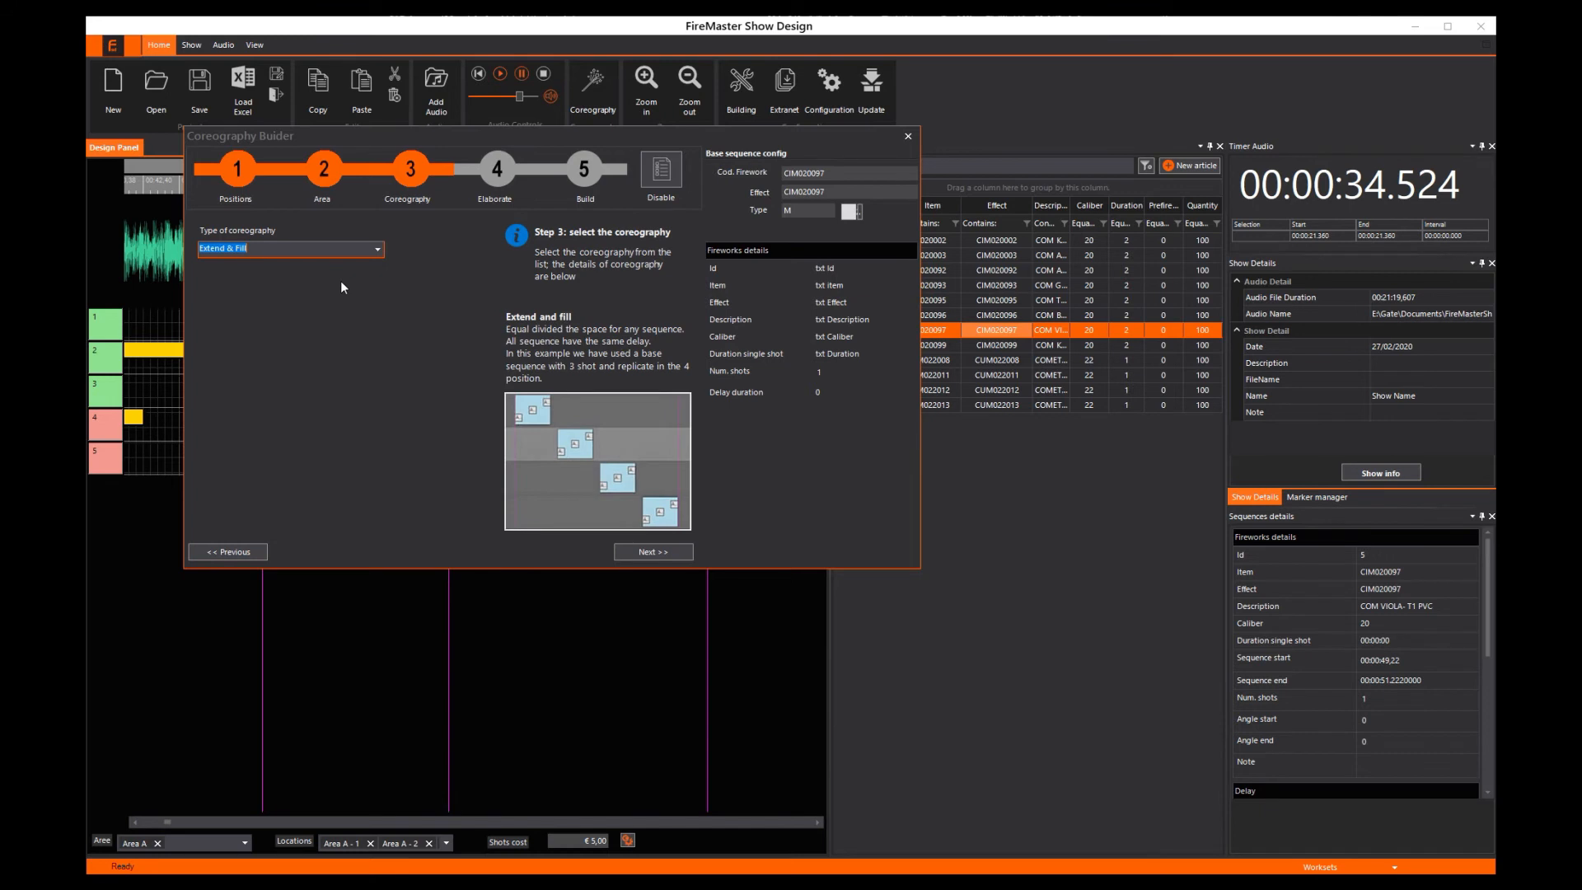
{"action": "left_click", "coordinate": [384, 250]}
{"action": "left_click", "coordinate": [355, 276]}
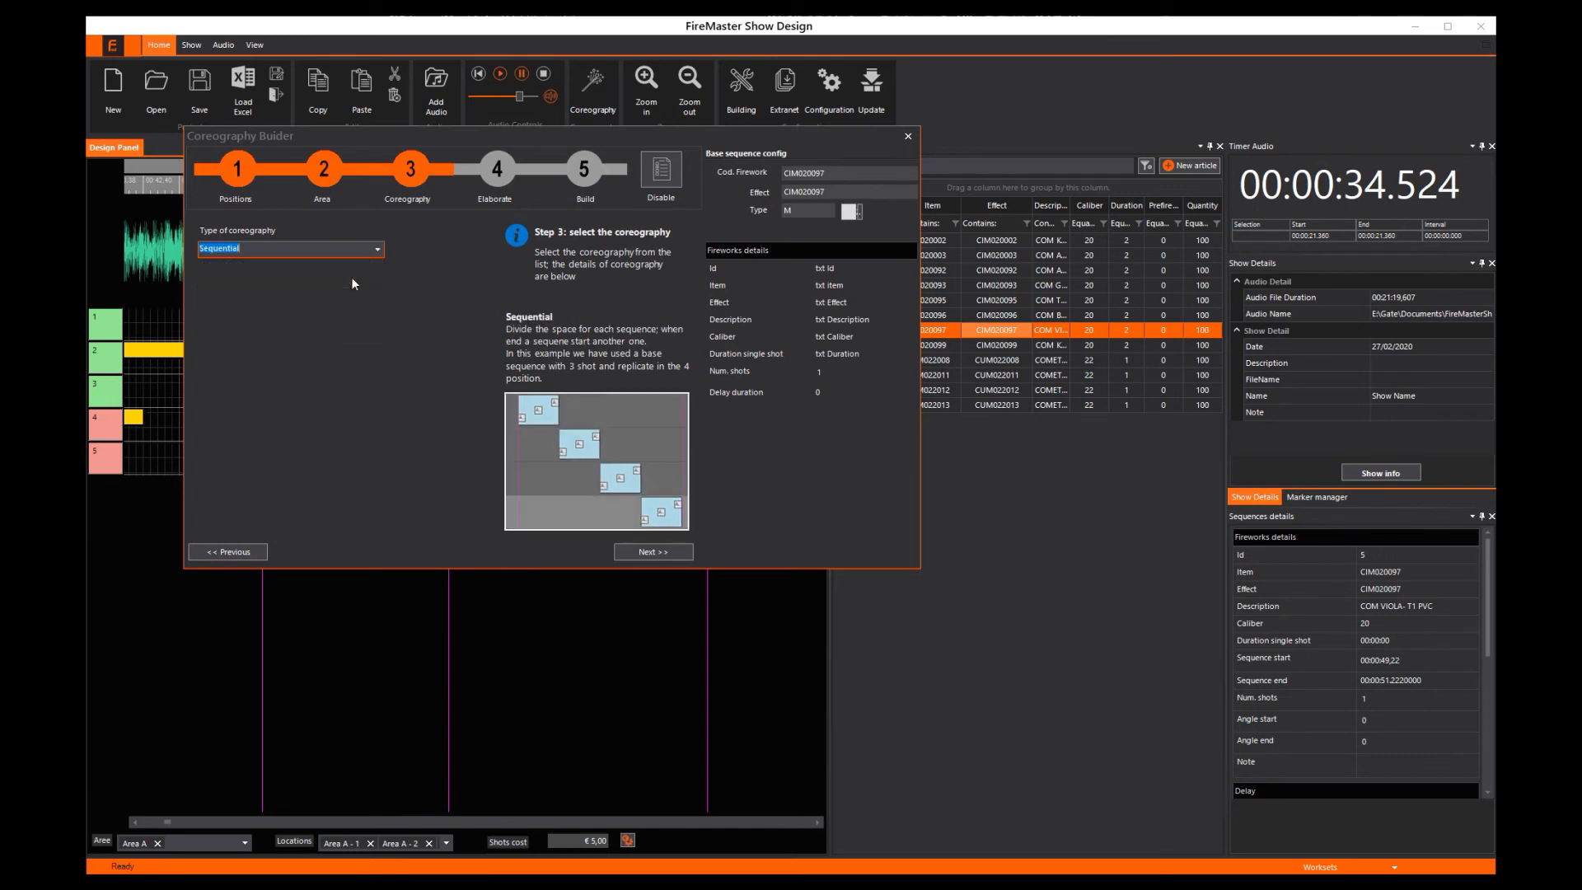
{"action": "left_click", "coordinate": [377, 249]}
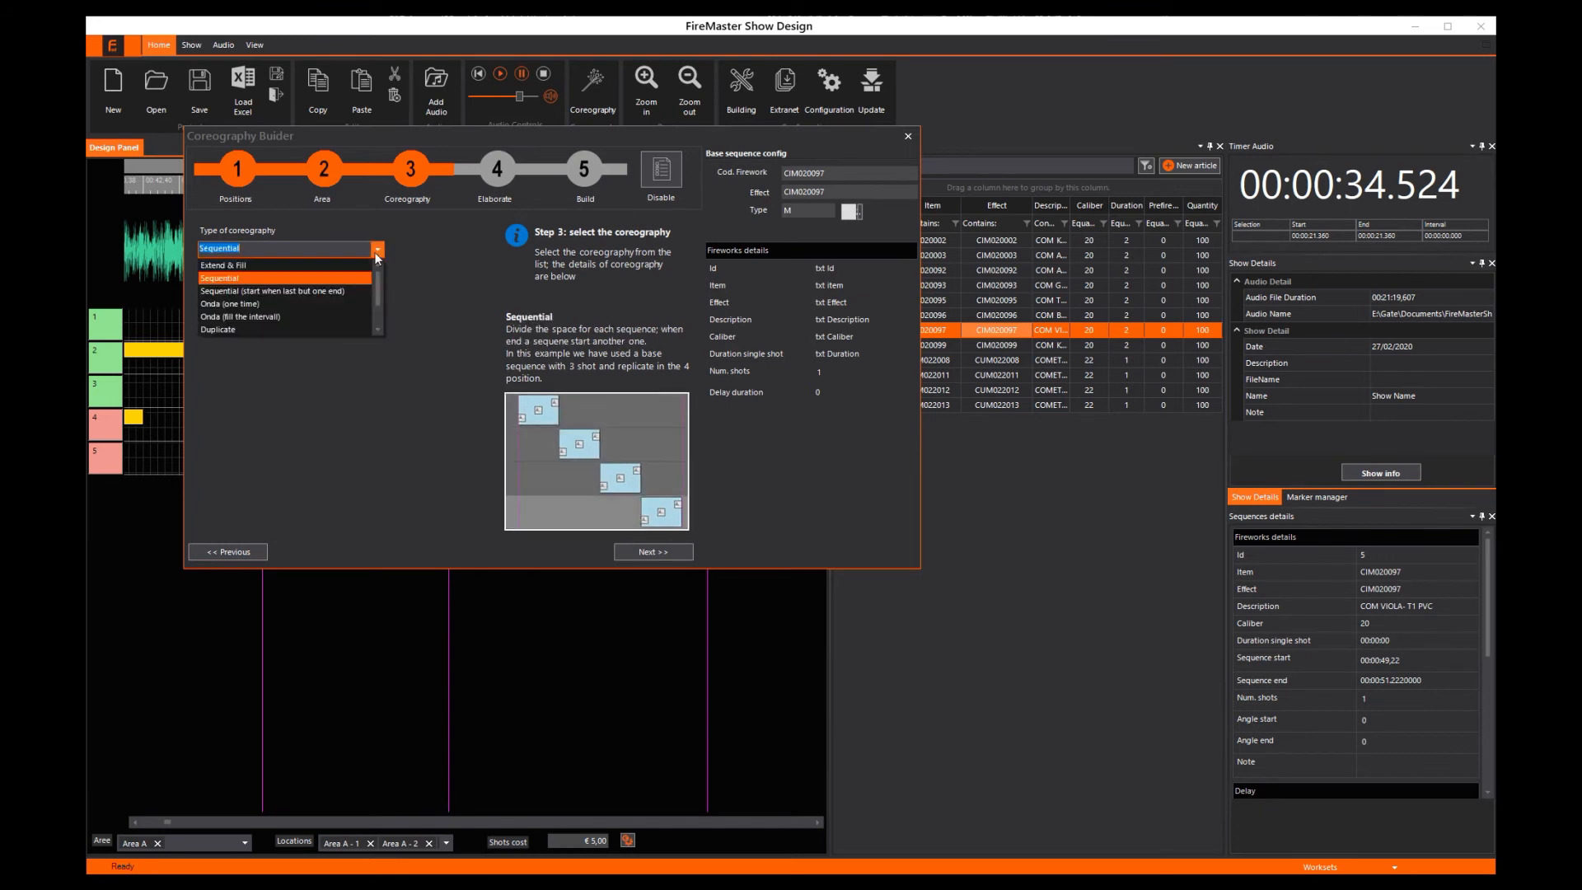
{"action": "left_click", "coordinate": [310, 303]}
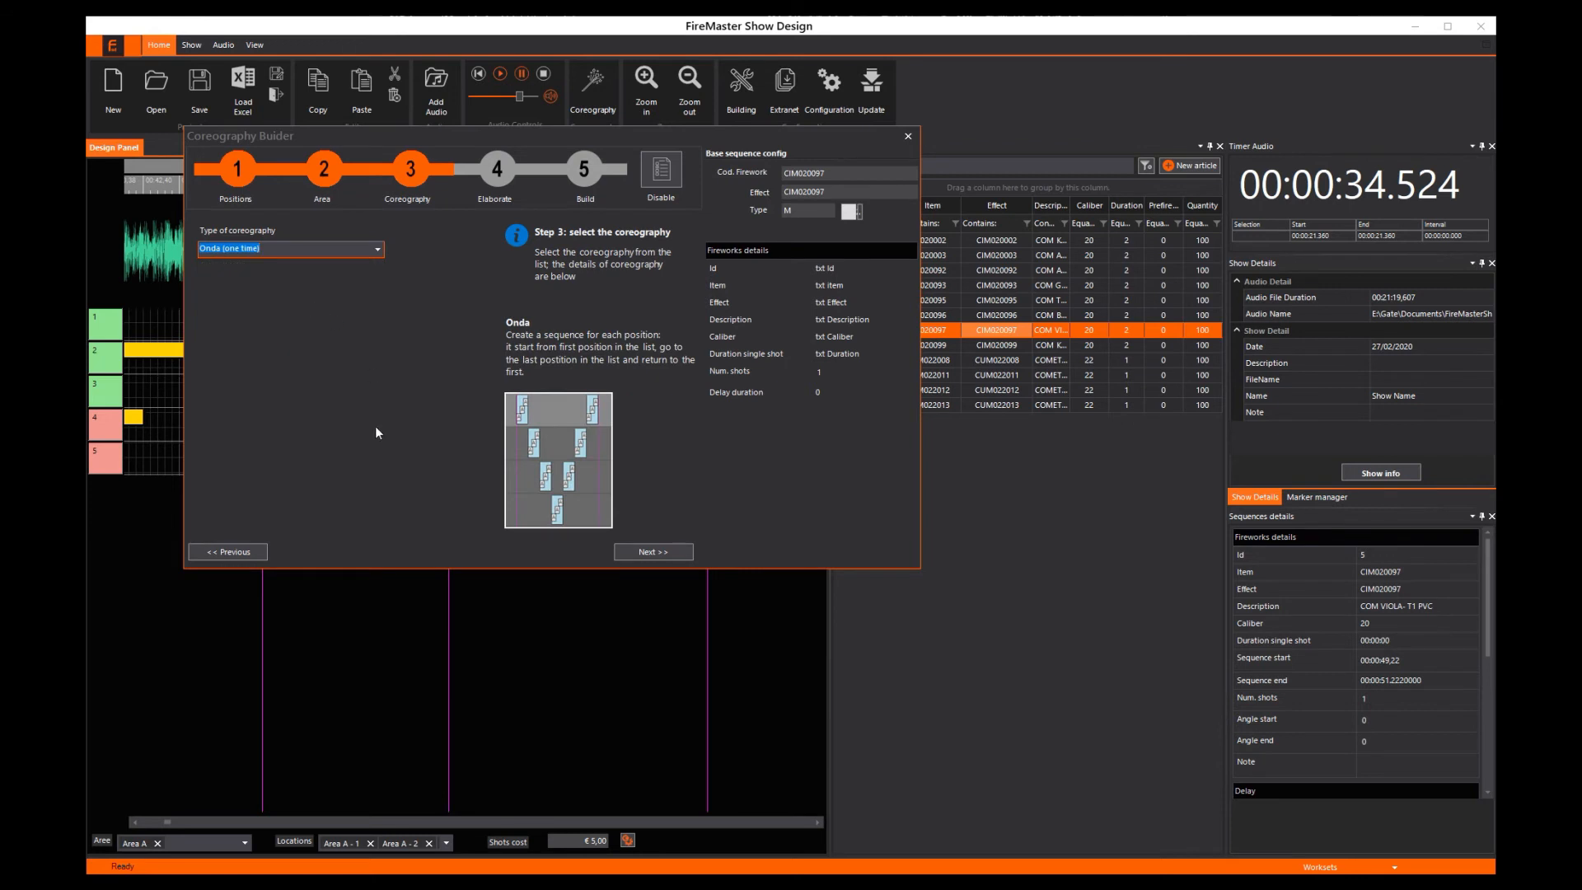
{"action": "left_click", "coordinate": [655, 554]}
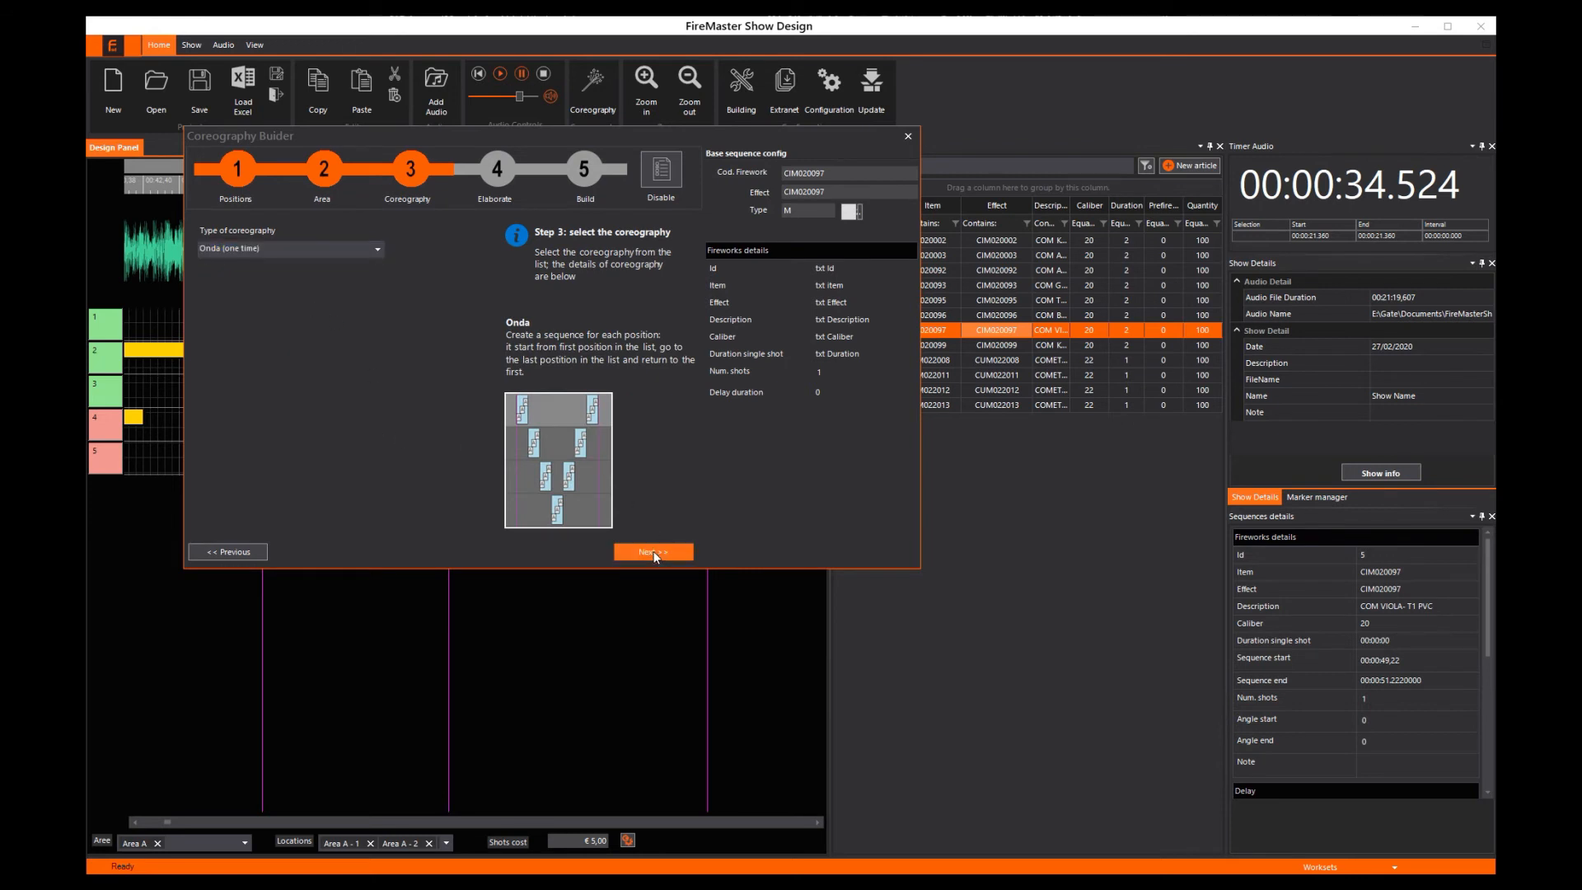
{"action": "left_click", "coordinate": [655, 554]}
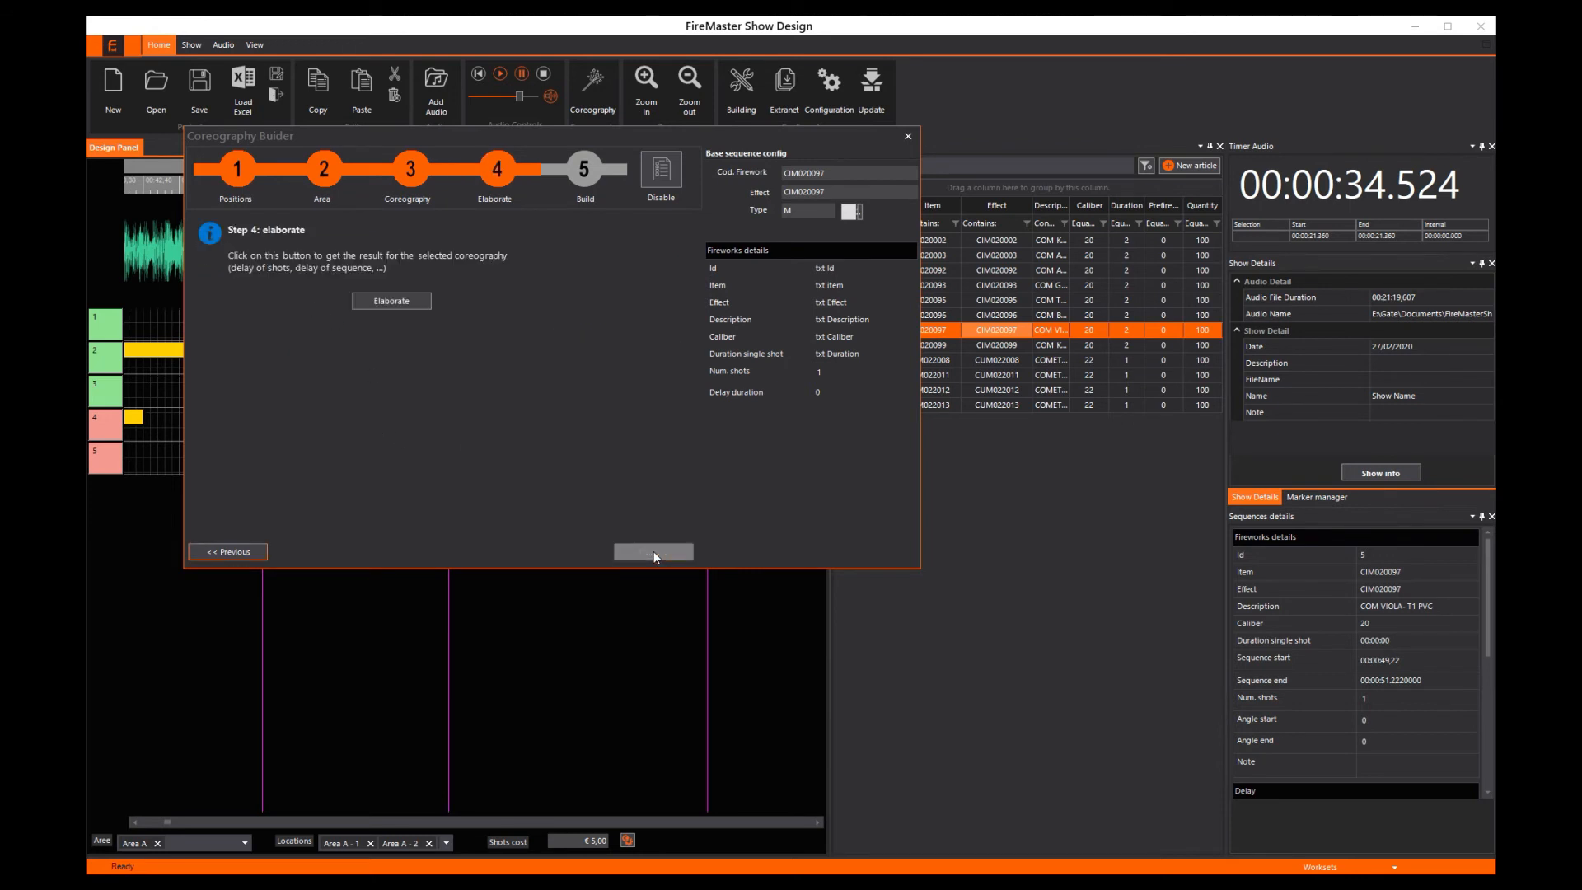
Elaborate the selected choreography and build it in the show.
{"action": "left_click", "coordinate": [403, 310]}
{"action": "left_click", "coordinate": [643, 552]}
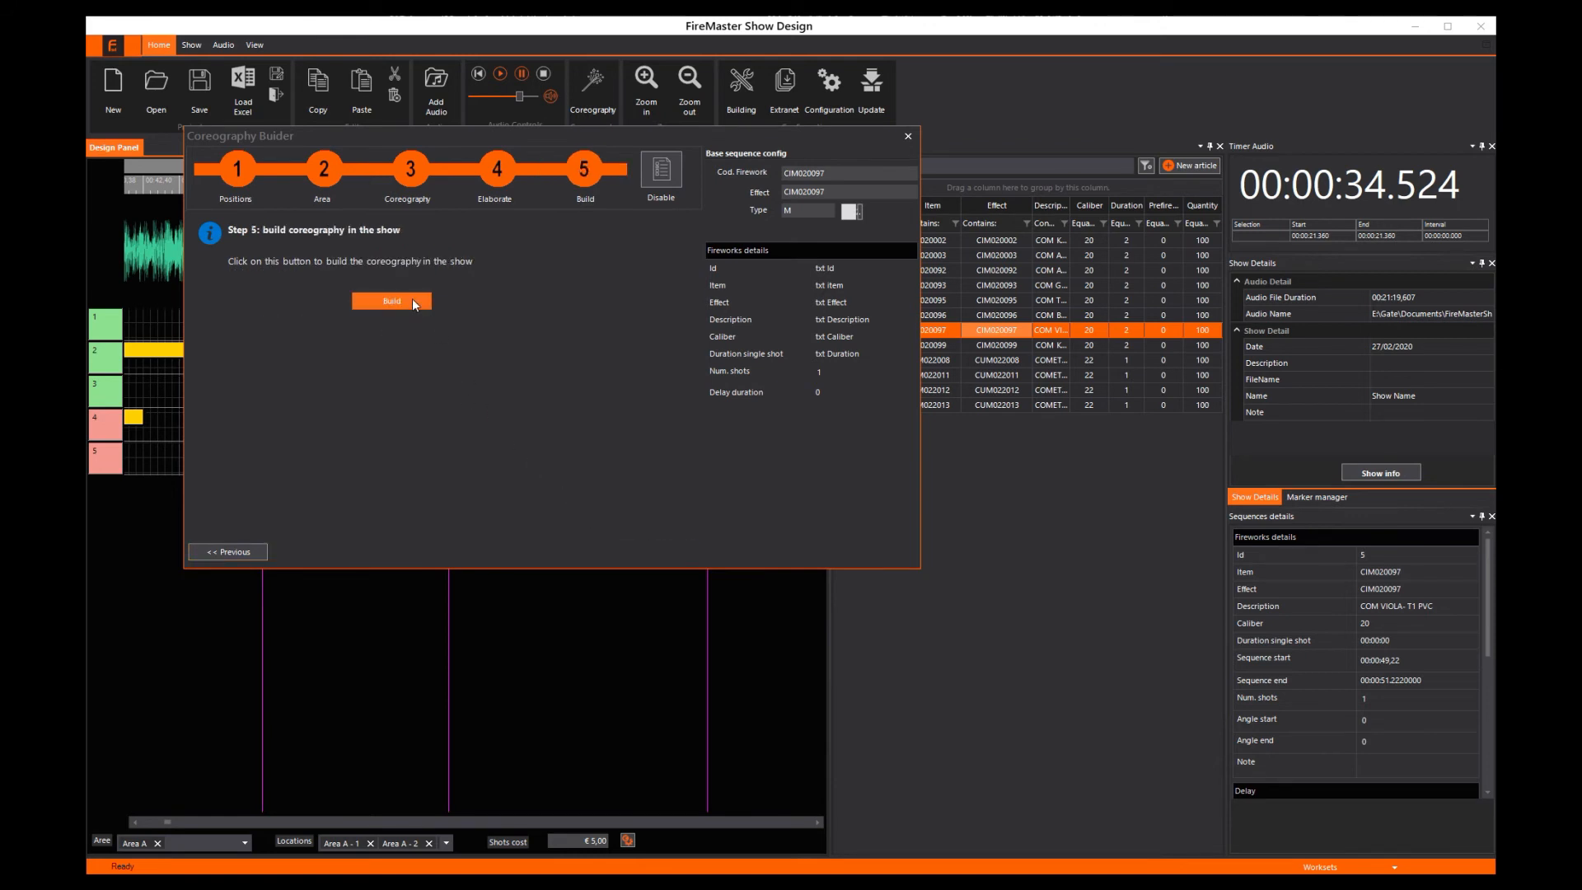
{"action": "left_click", "coordinate": [412, 302]}
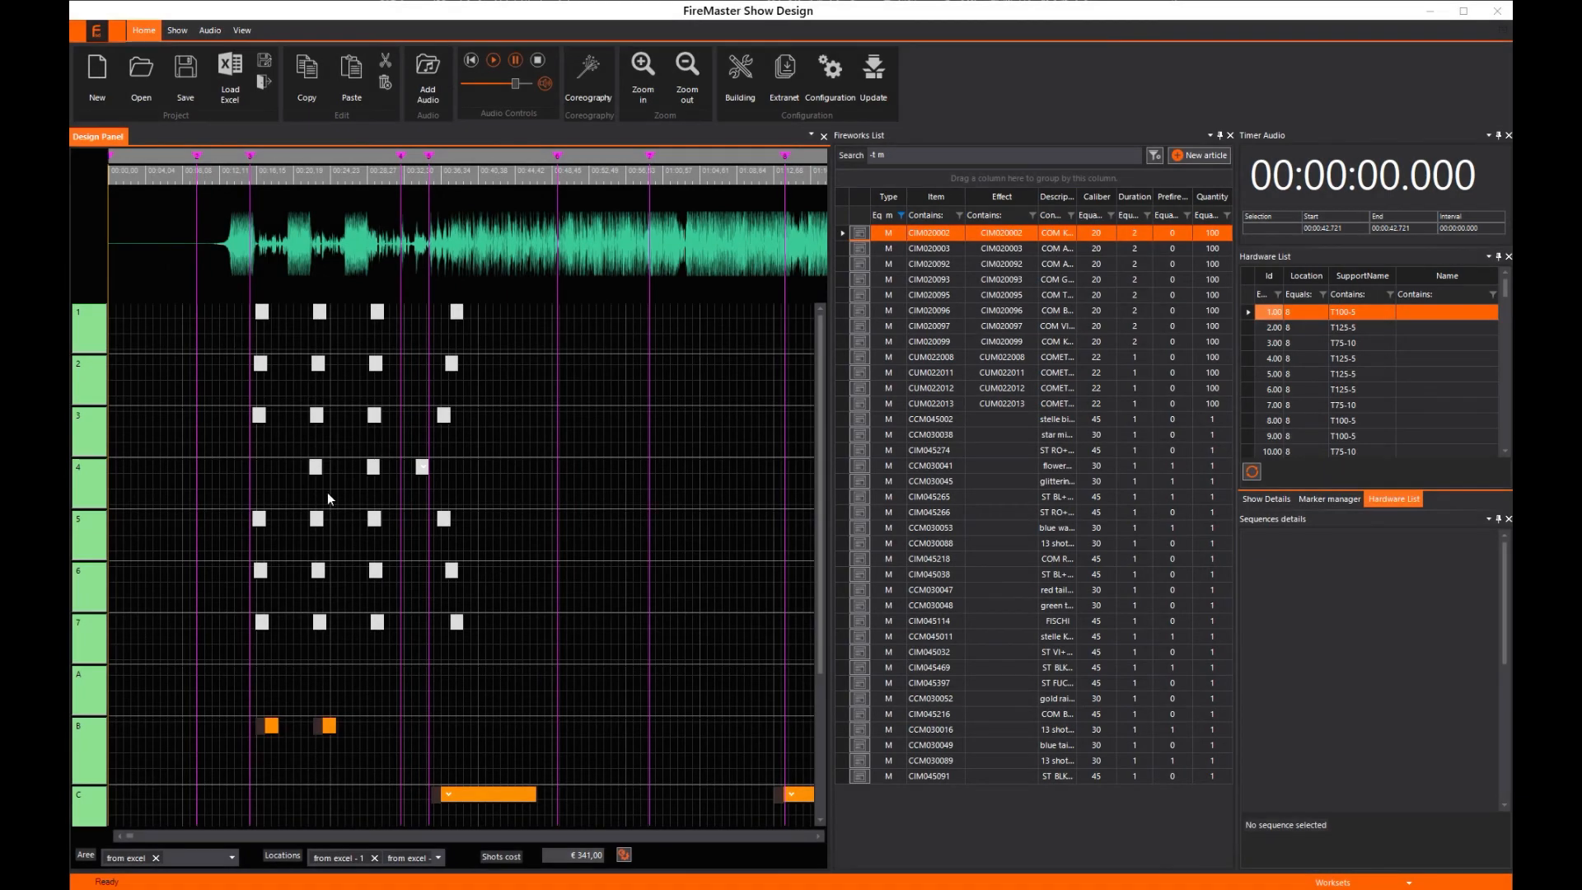
Display the show's Execution Details, detach them into a floating window and enlarge it to reveal all columns.
{"action": "left_click", "coordinate": [243, 31]}
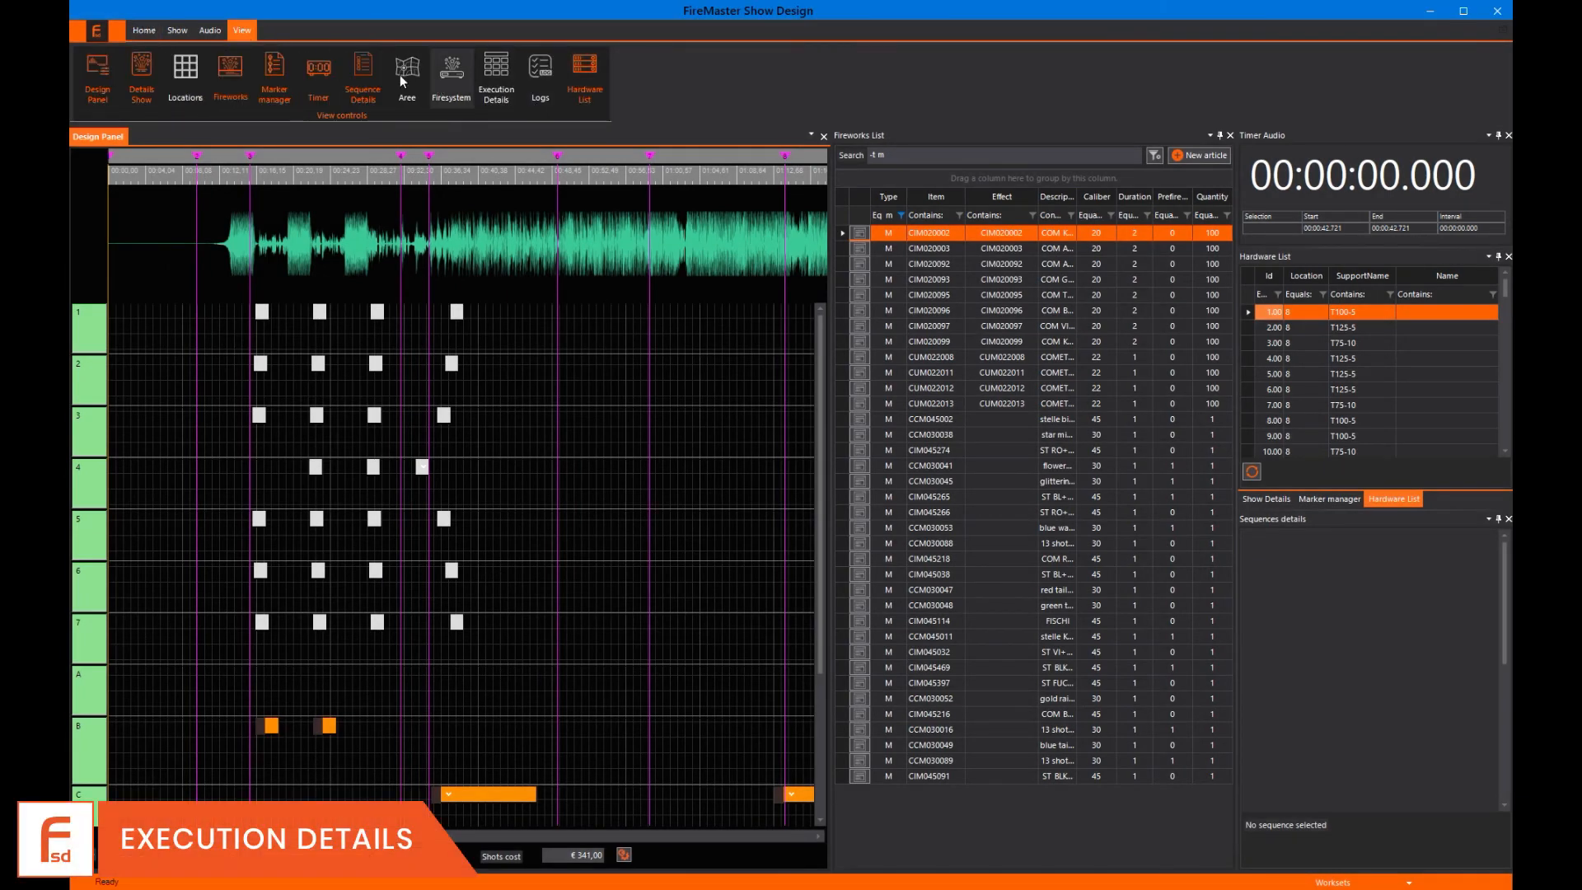
{"action": "left_click", "coordinate": [495, 81]}
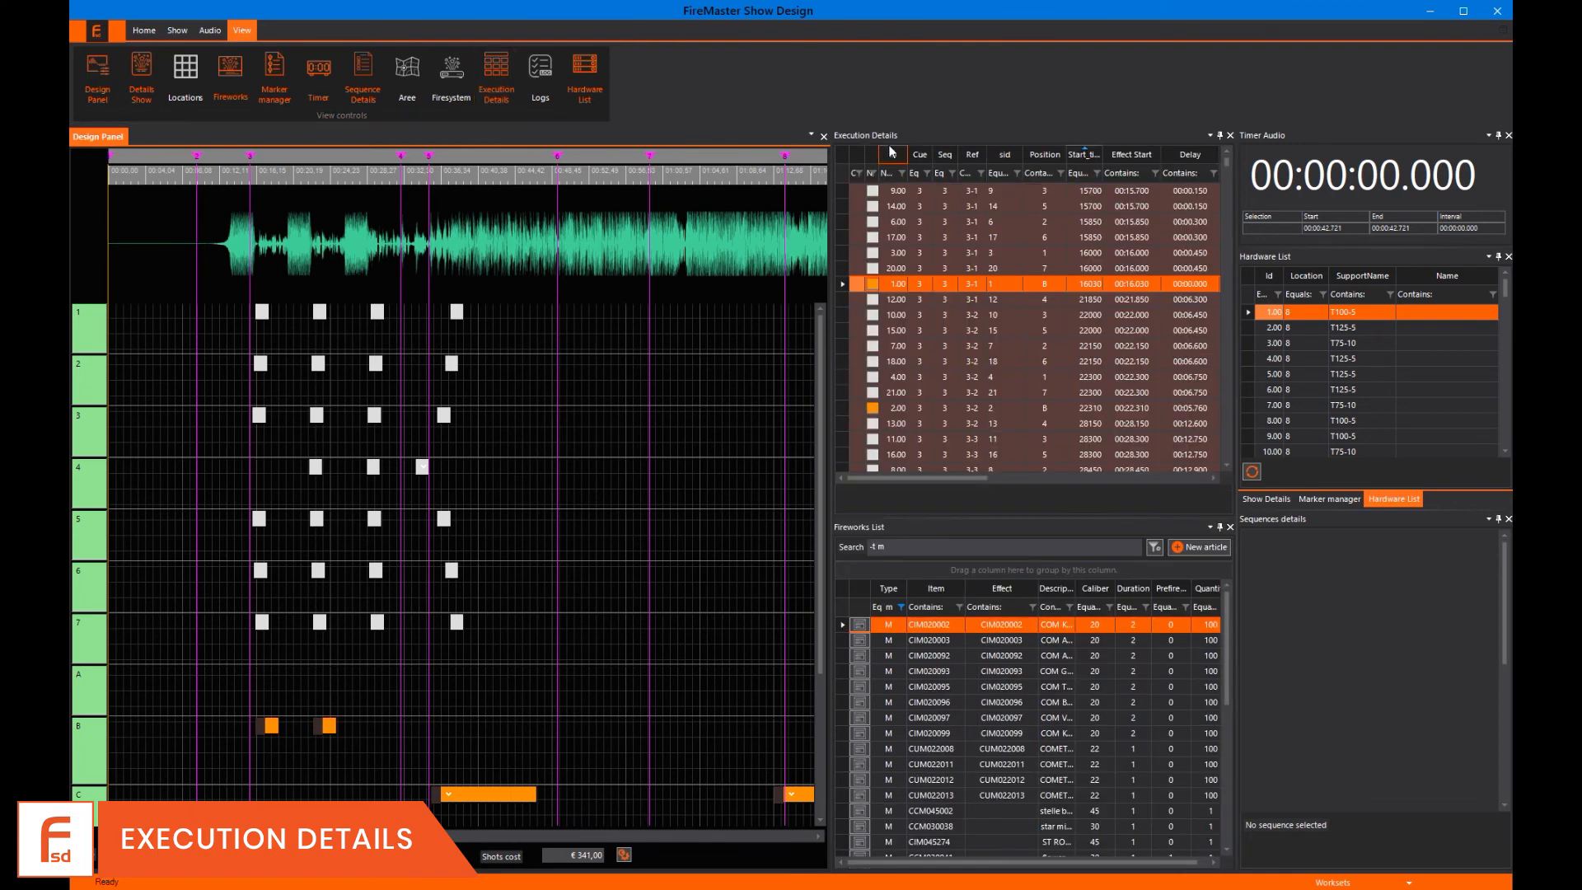
{"action": "left_click_drag", "start_coordinate": [927, 131], "coordinate": [459, 270]}
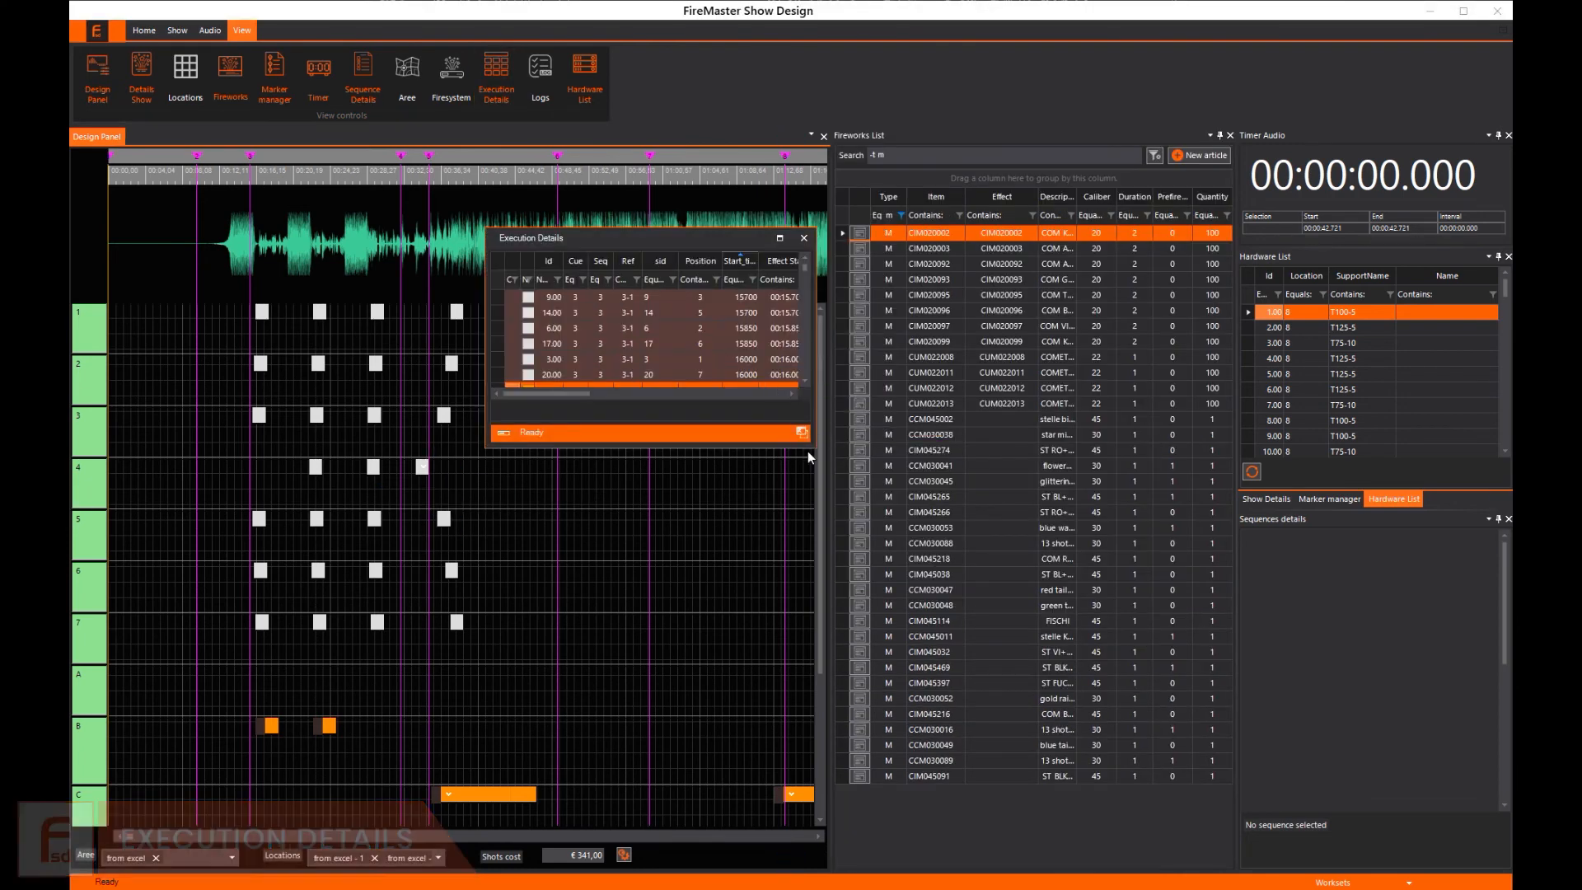
{"action": "left_click_drag", "start_coordinate": [807, 453], "coordinate": [1476, 749]}
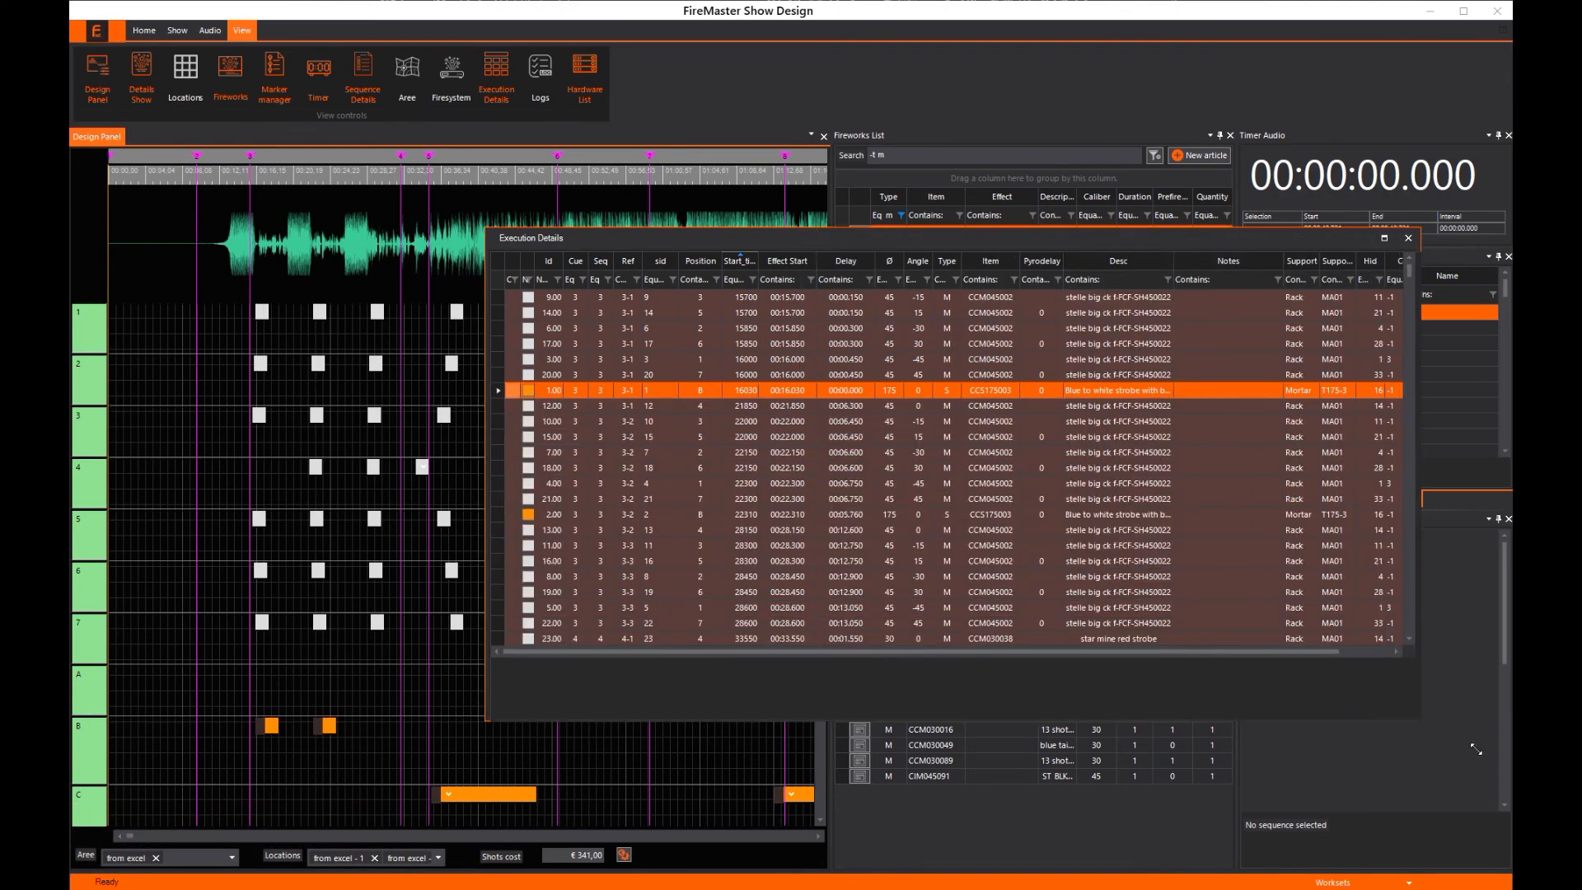
Examine the execution list's cues, positions, start times, angles, items and supports from start to later cues and back, and close it.
{"action": "scroll", "coordinate": [1052, 512], "scroll_direction": "down", "scroll_amount": 8}
{"action": "scroll", "coordinate": [1052, 512], "scroll_direction": "down", "scroll_amount": 12}
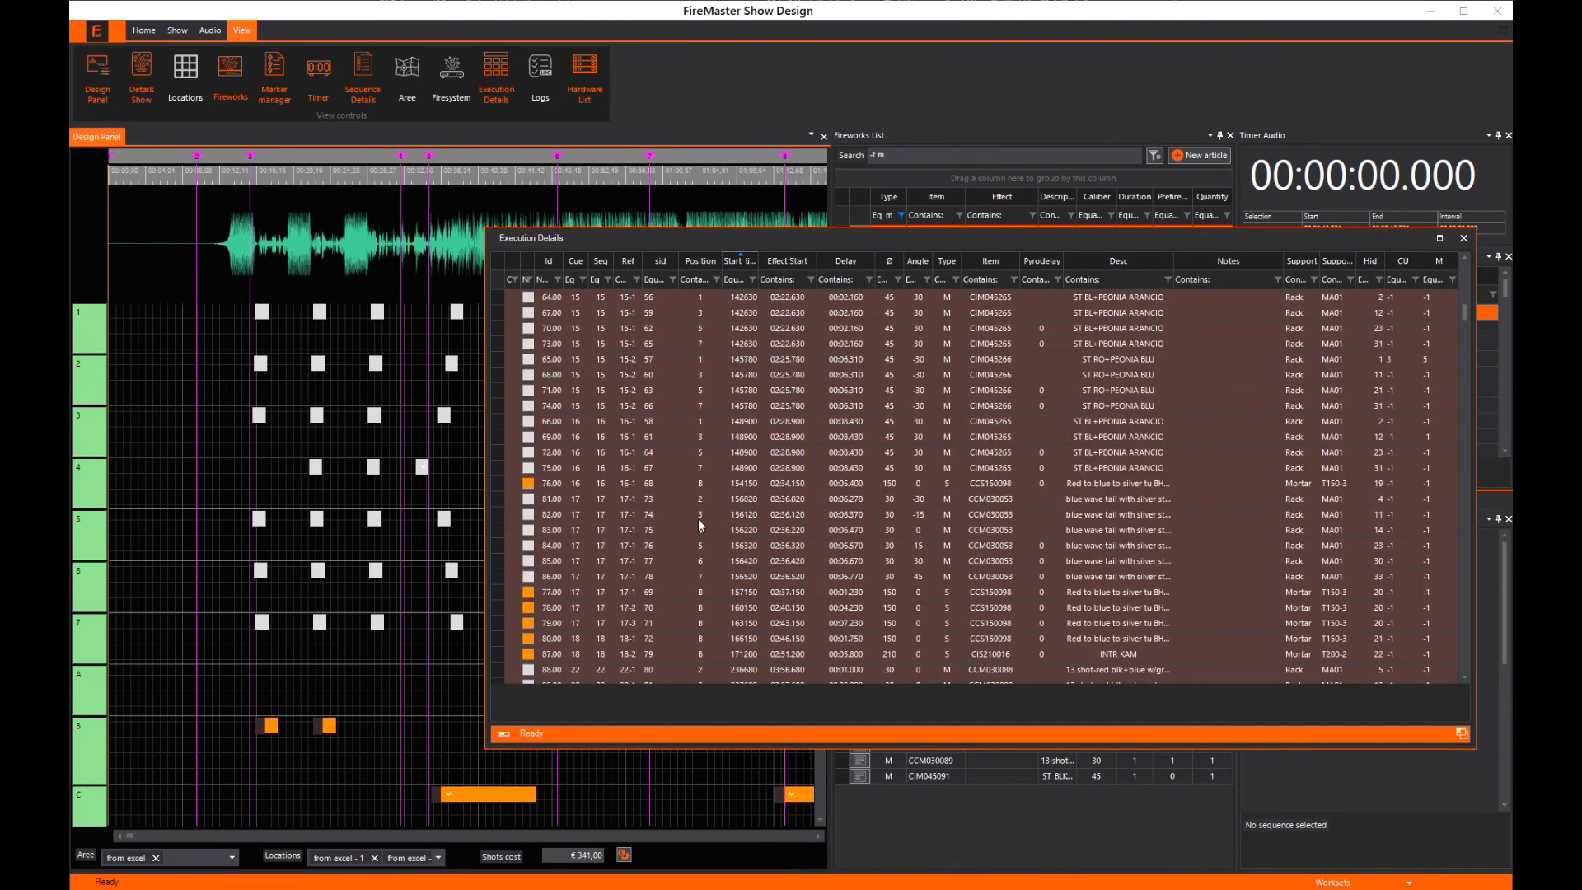
{"action": "scroll", "coordinate": [701, 525], "scroll_direction": "down", "scroll_amount": 12}
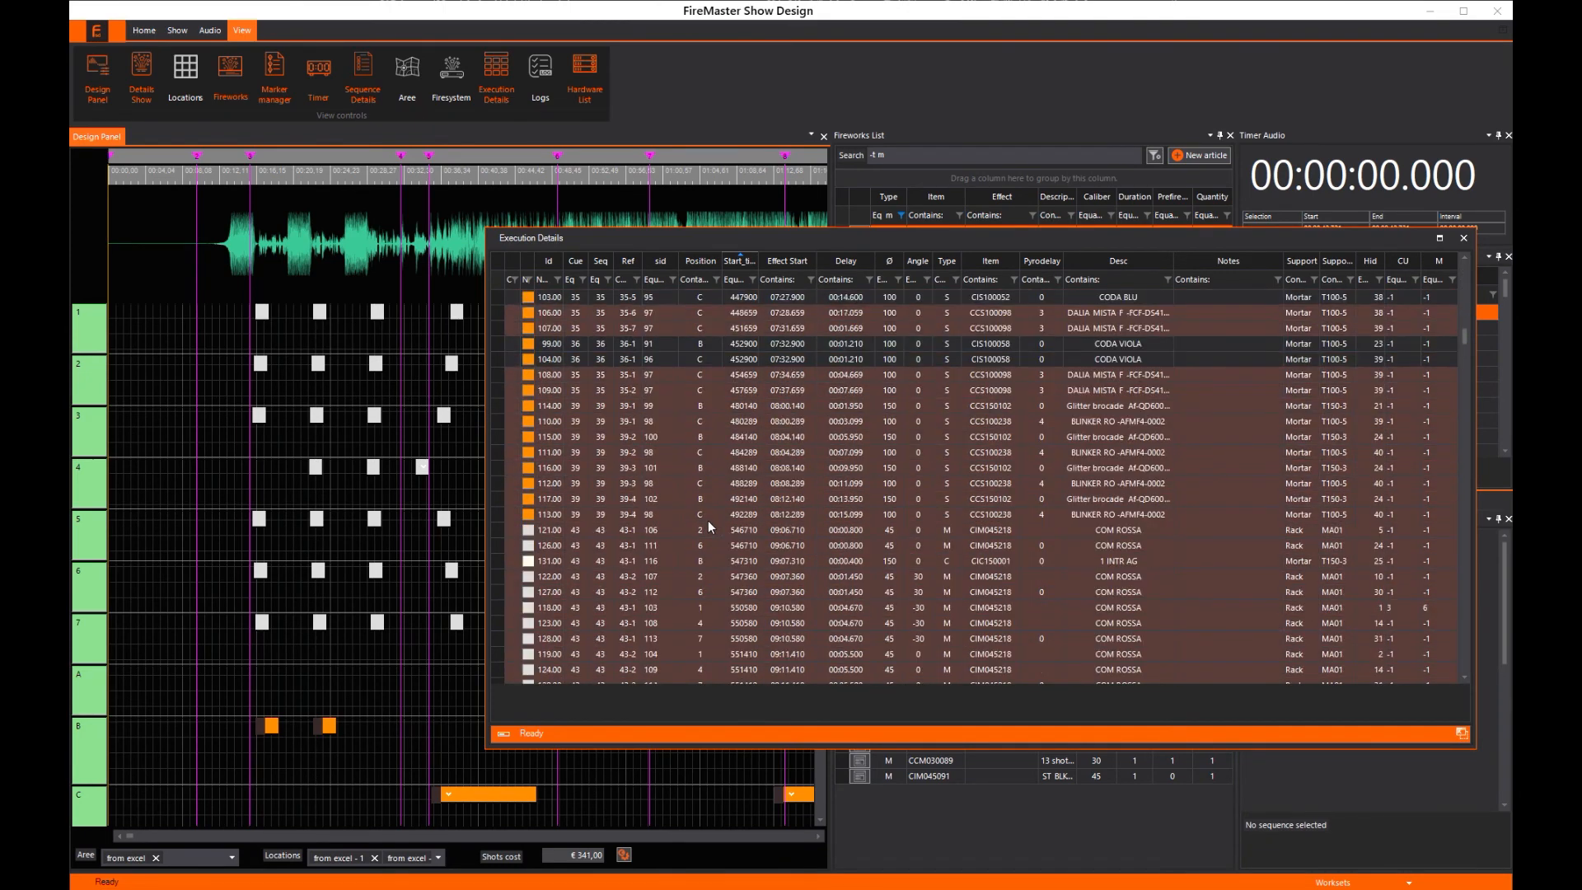
{"action": "scroll", "coordinate": [709, 521], "scroll_direction": "down", "scroll_amount": 10}
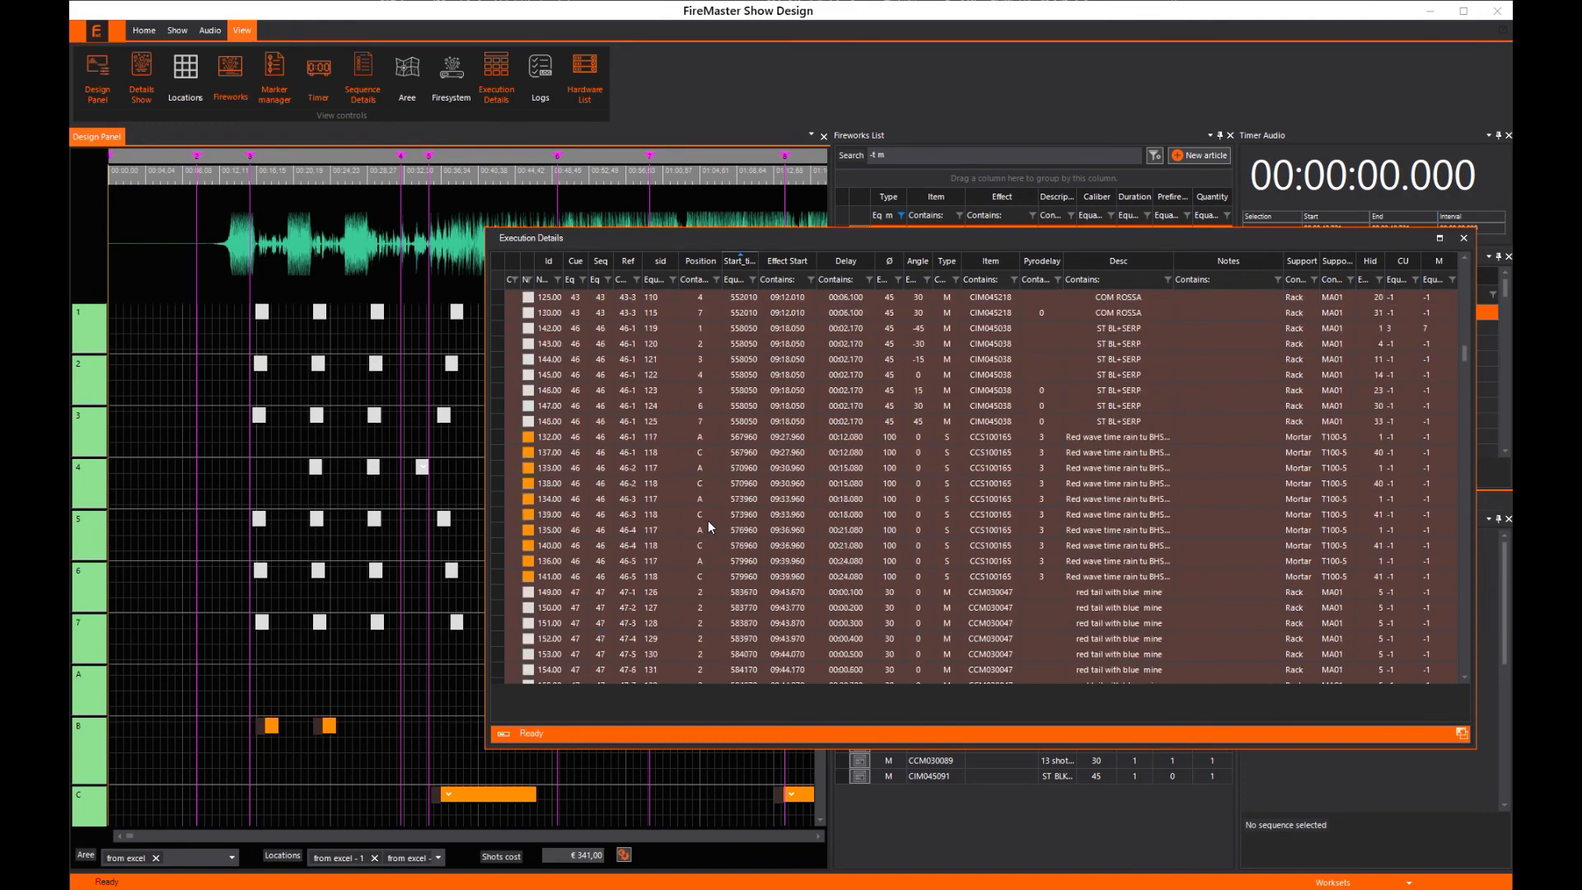
{"action": "scroll", "coordinate": [708, 521], "scroll_direction": "up", "scroll_amount": 20}
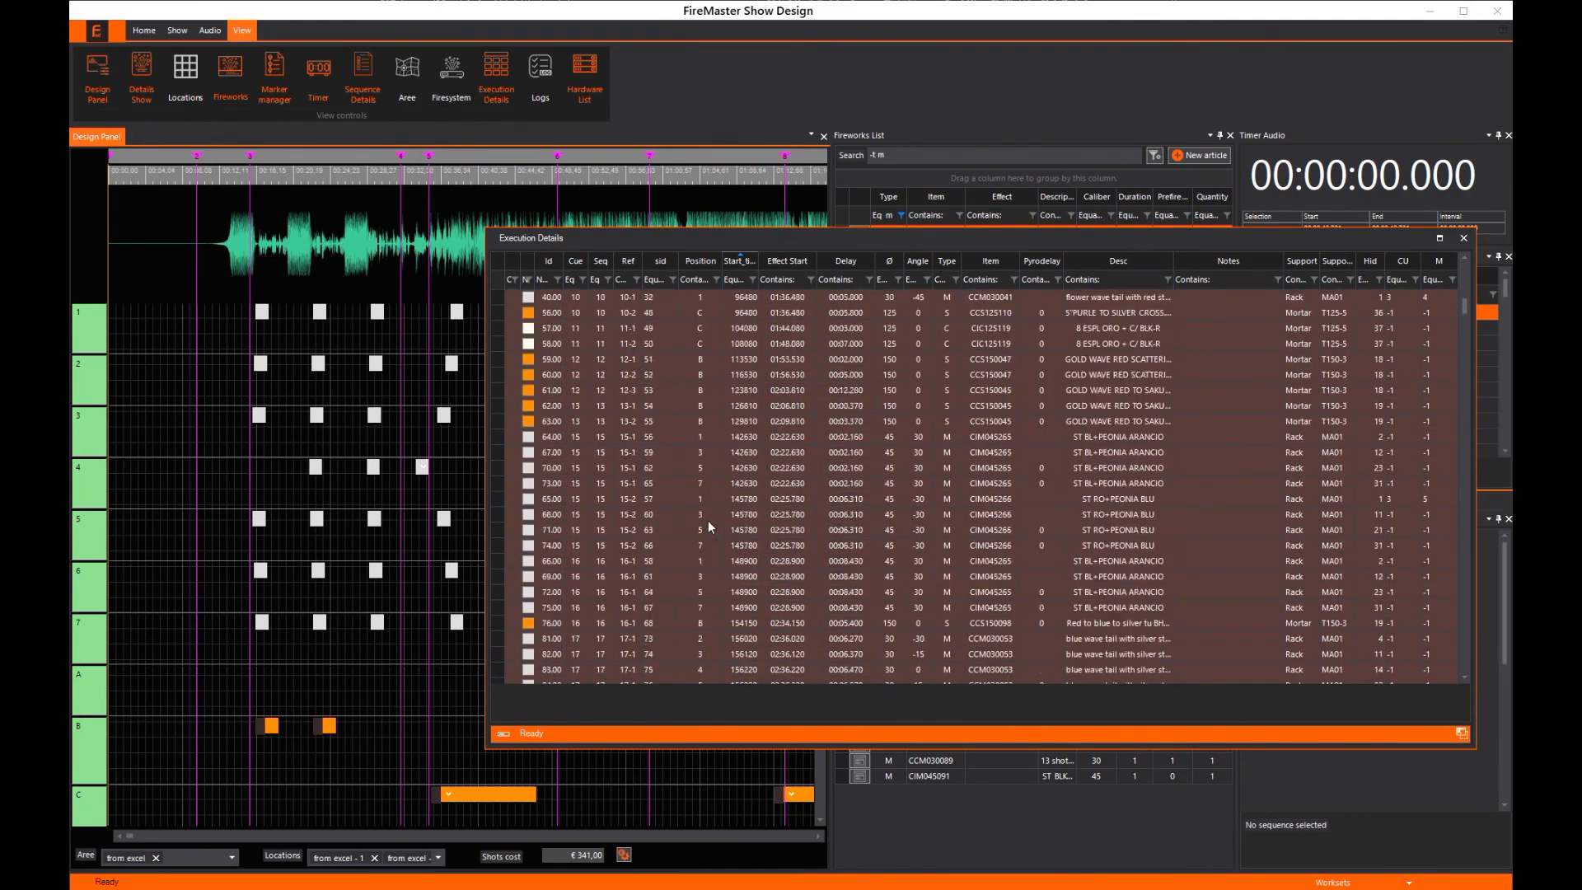
{"action": "scroll", "coordinate": [708, 521], "scroll_direction": "up", "scroll_amount": 1}
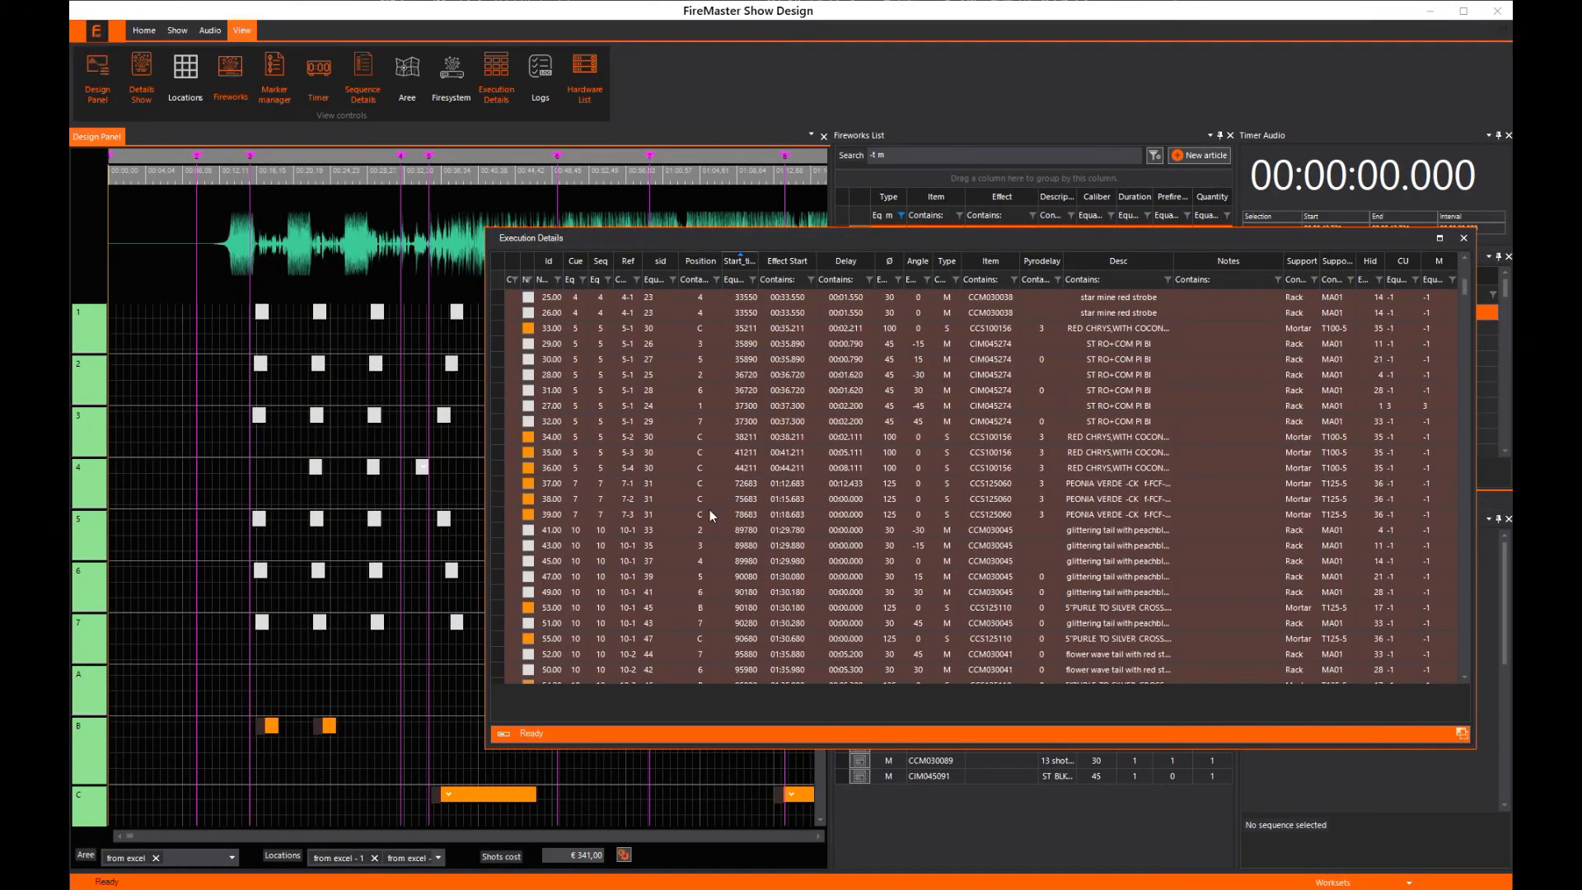
{"action": "scroll", "coordinate": [794, 404], "scroll_direction": "up", "scroll_amount": 6}
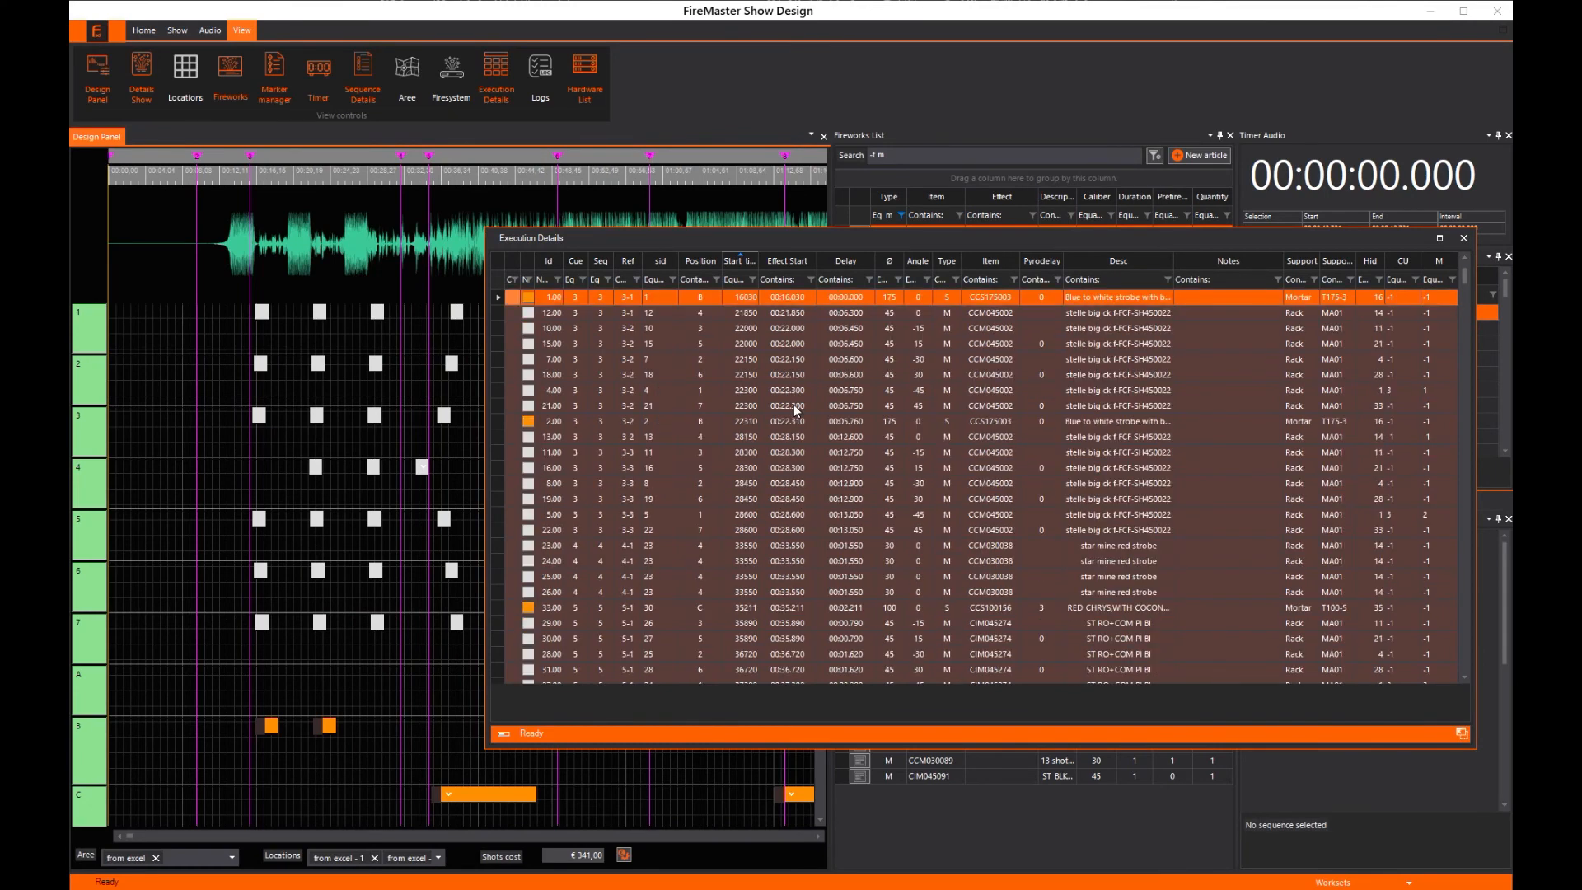
{"action": "scroll", "coordinate": [793, 404], "scroll_direction": "up", "scroll_amount": 2}
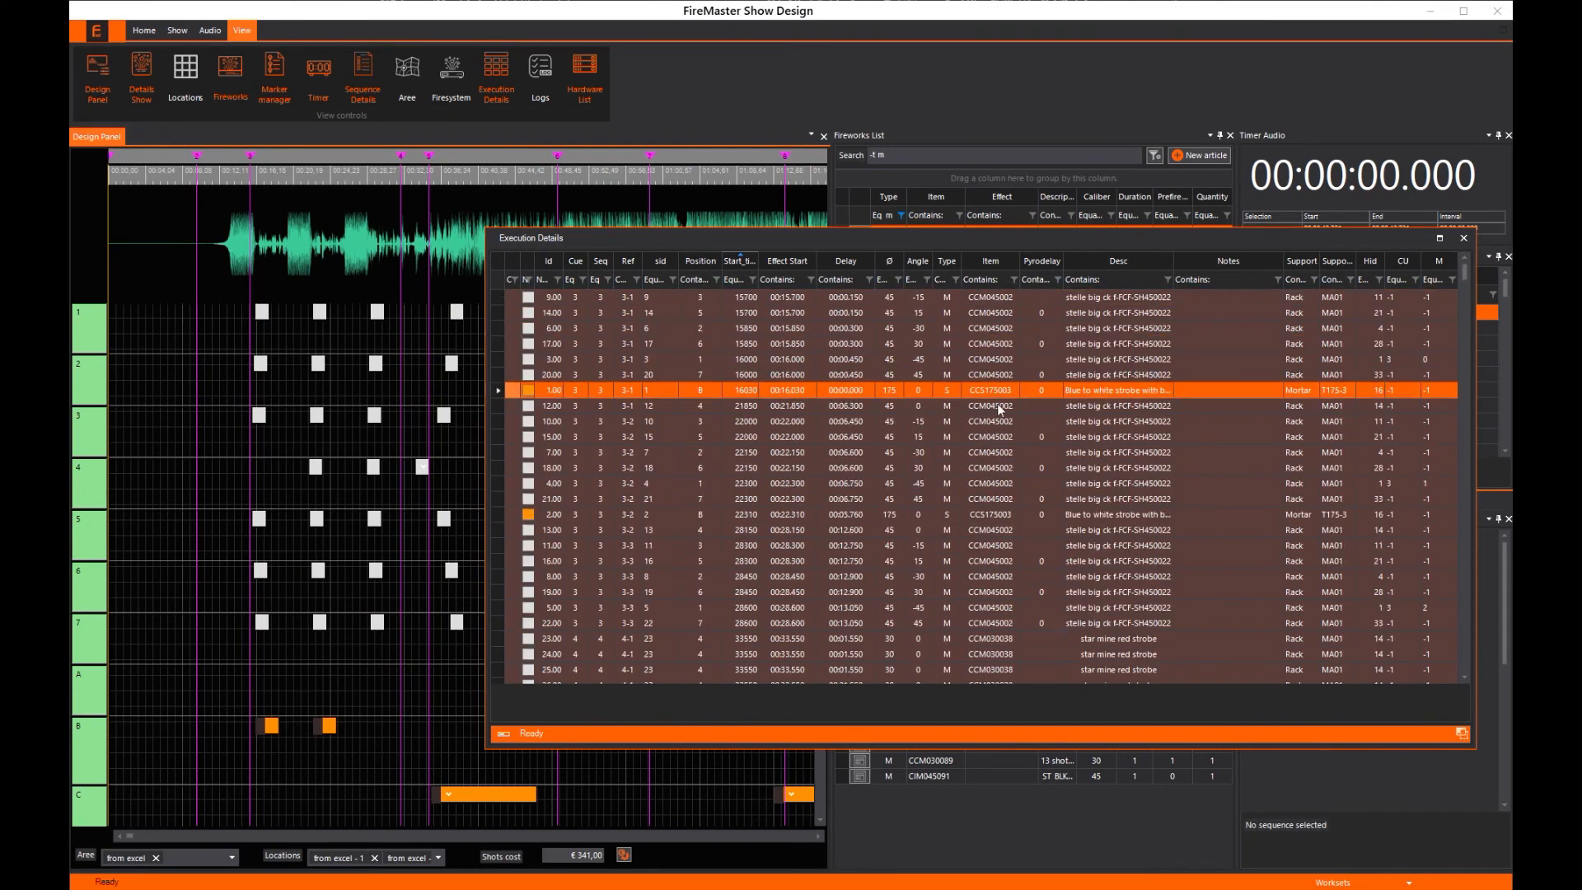
{"action": "left_click", "coordinate": [1464, 239]}
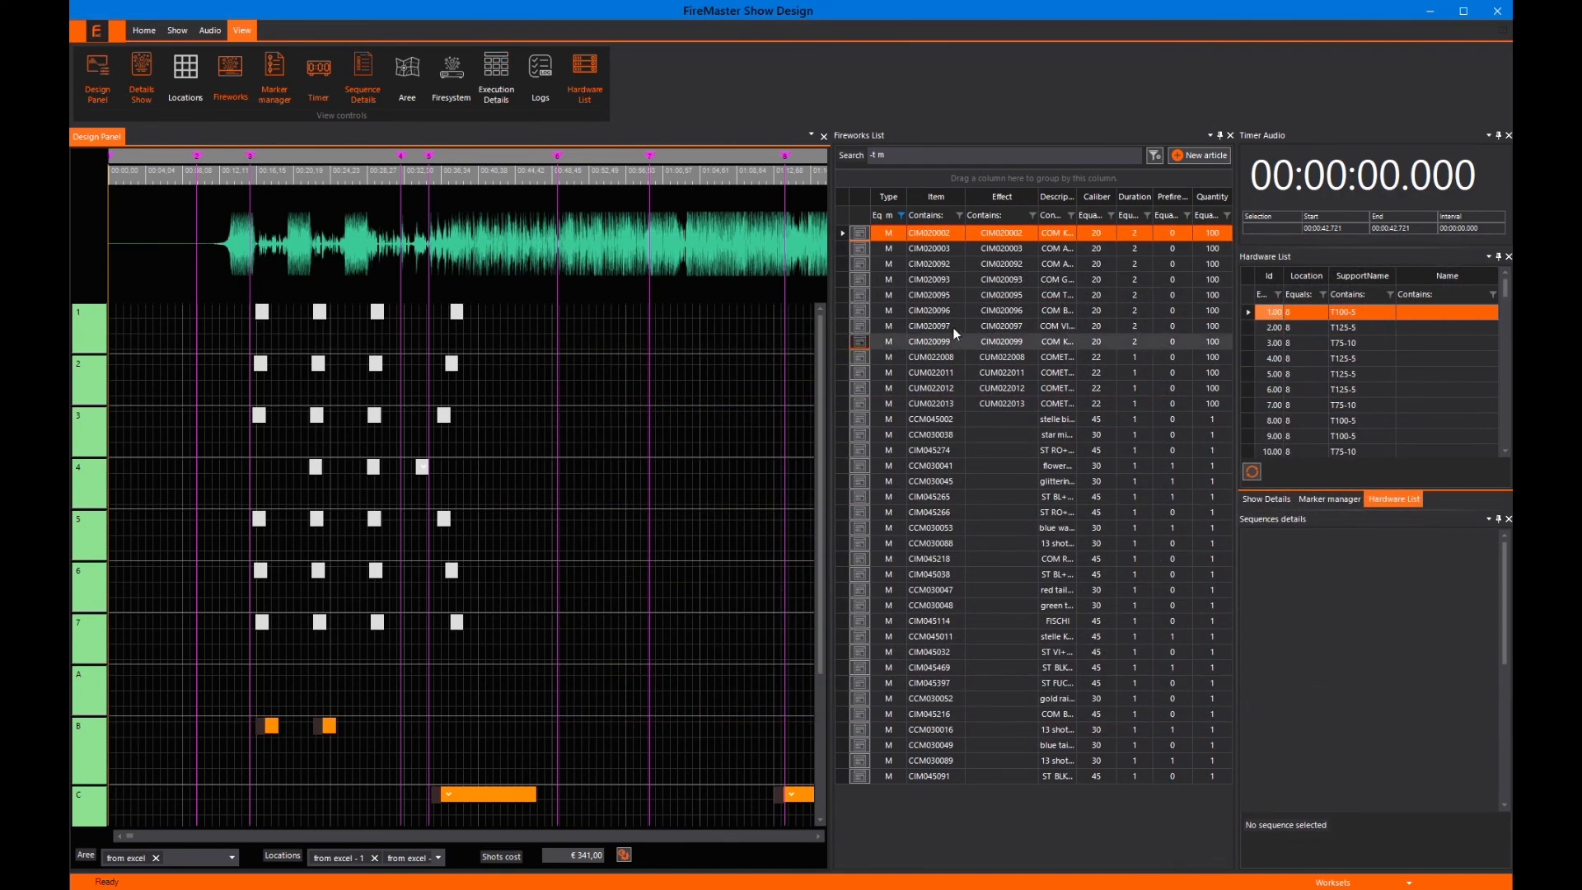
Look through the Hardware List and bring up the Building diagram of the fire positions.
{"action": "left_click", "coordinate": [147, 31]}
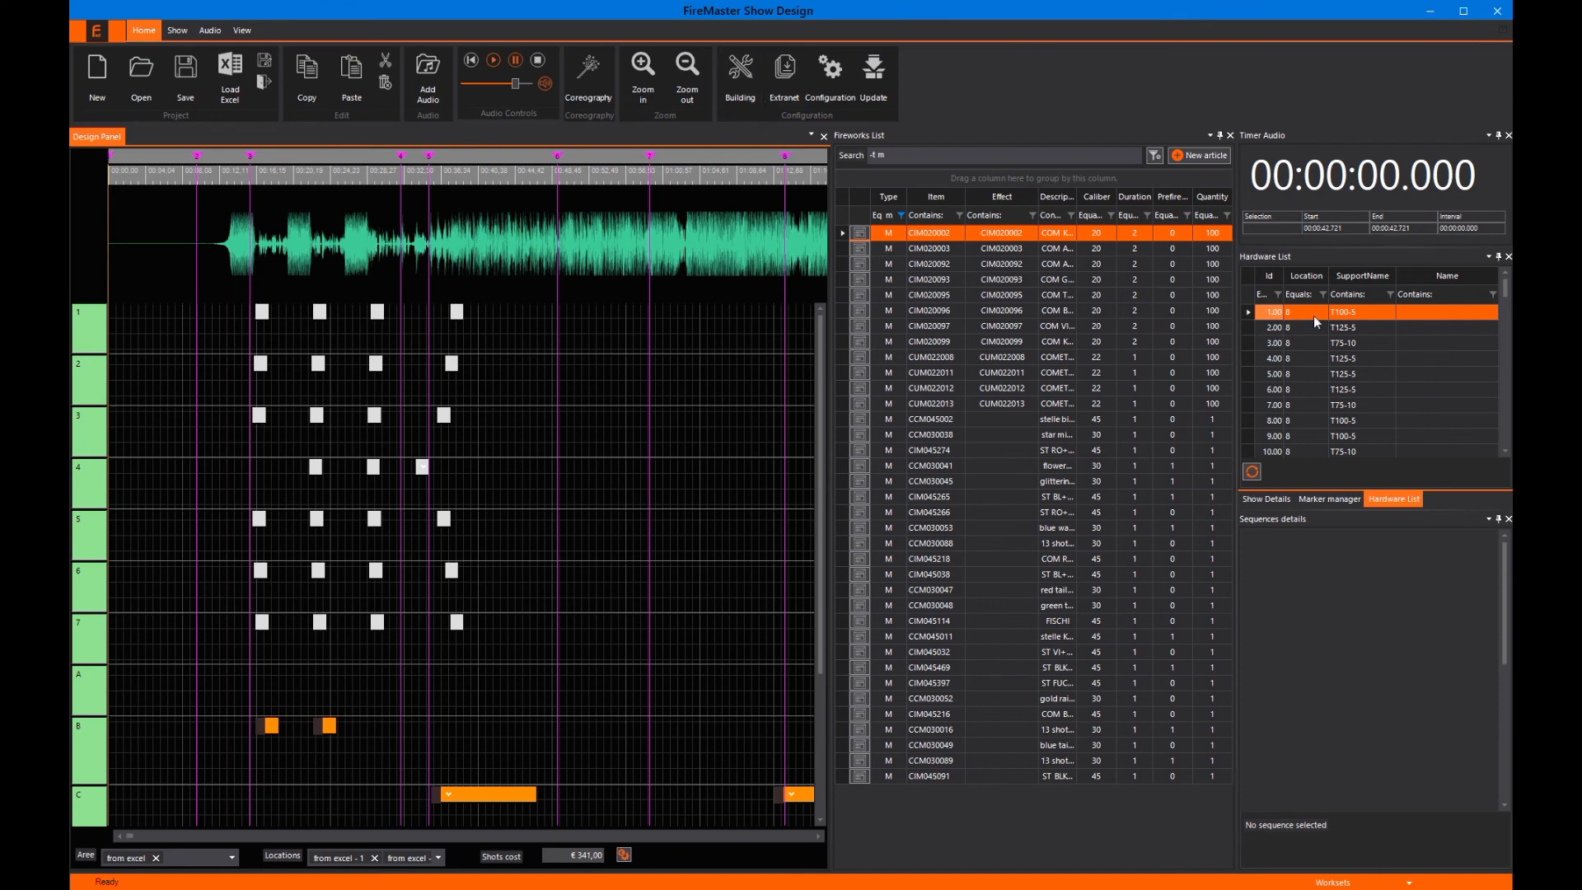
{"action": "scroll", "coordinate": [1315, 334], "scroll_direction": "down", "scroll_amount": 4}
{"action": "scroll", "coordinate": [1319, 353], "scroll_direction": "up", "scroll_amount": 4}
{"action": "left_click", "coordinate": [753, 79]}
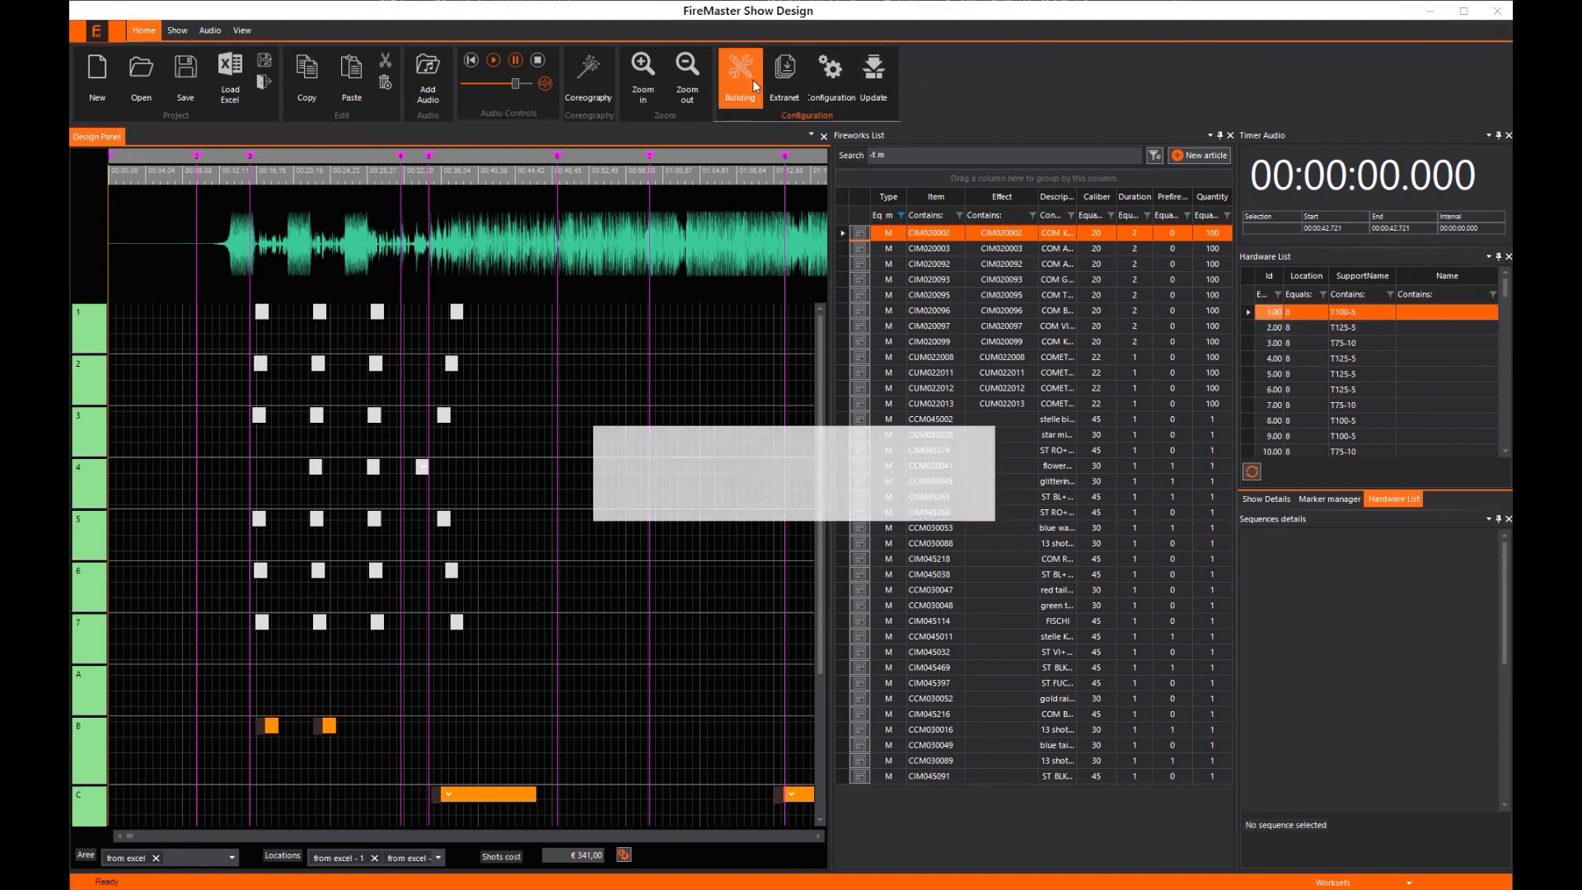
{"action": "key", "text": "Return"}
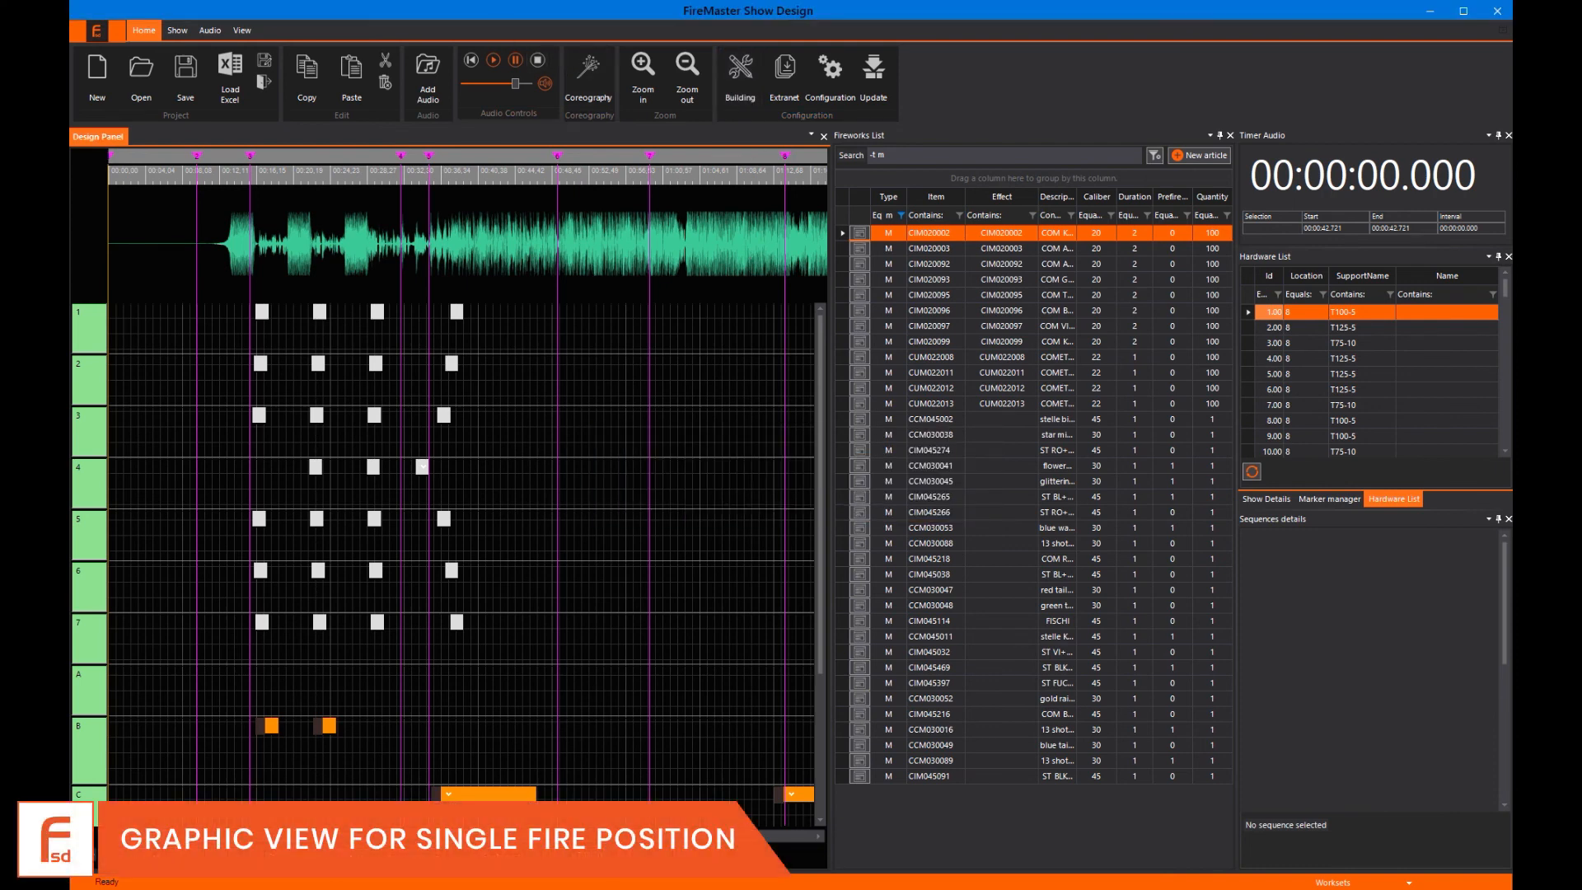
{"action": "mouse_move", "coordinate": [405, 2]}
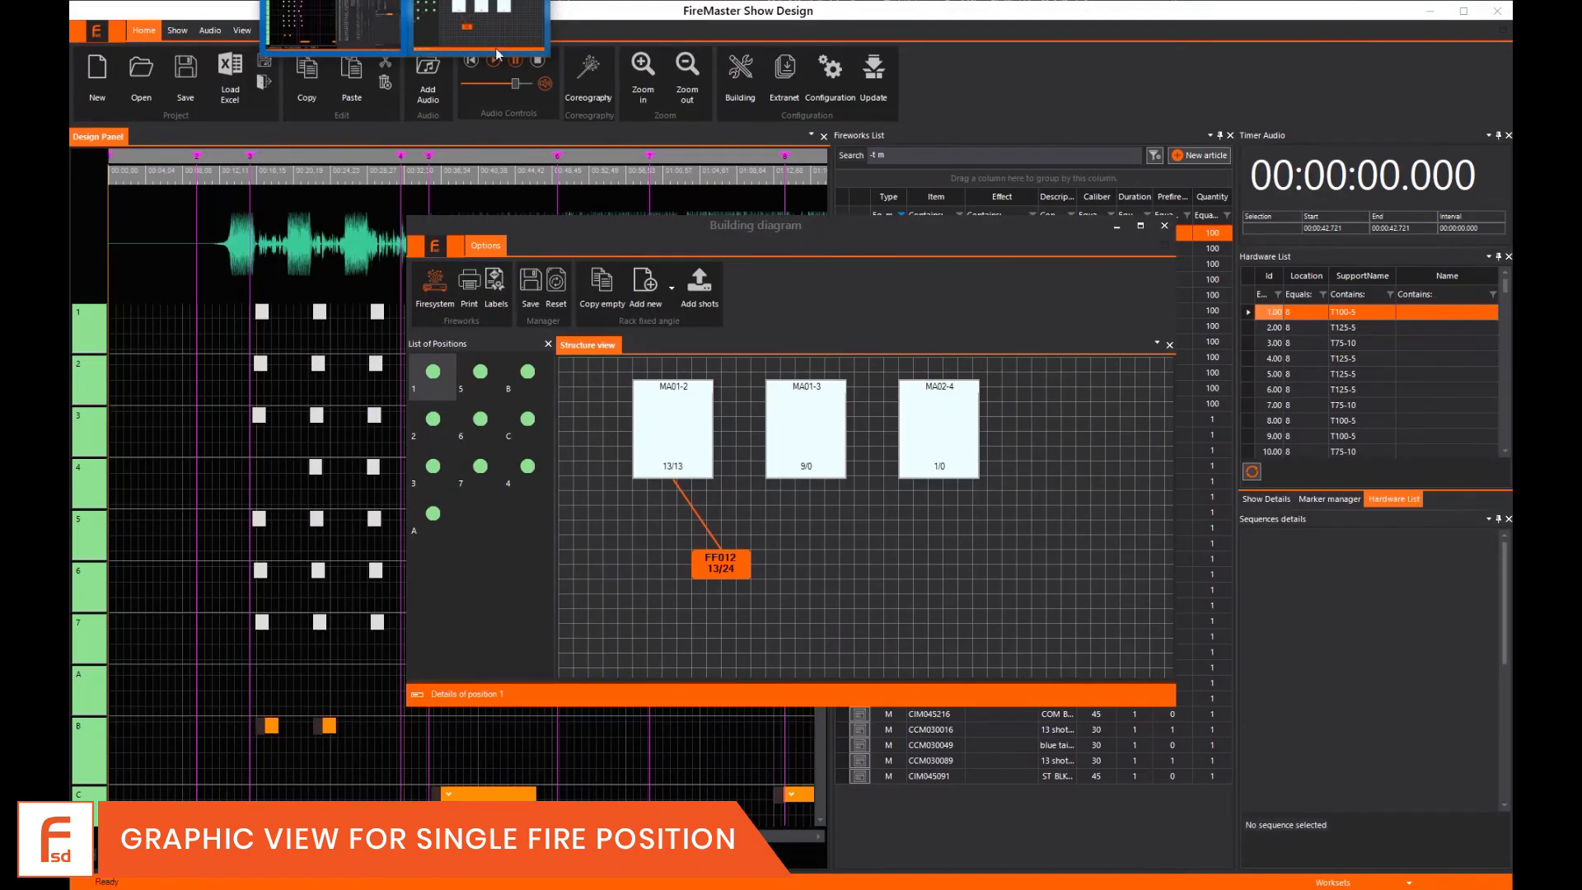
{"action": "left_click", "coordinate": [497, 54]}
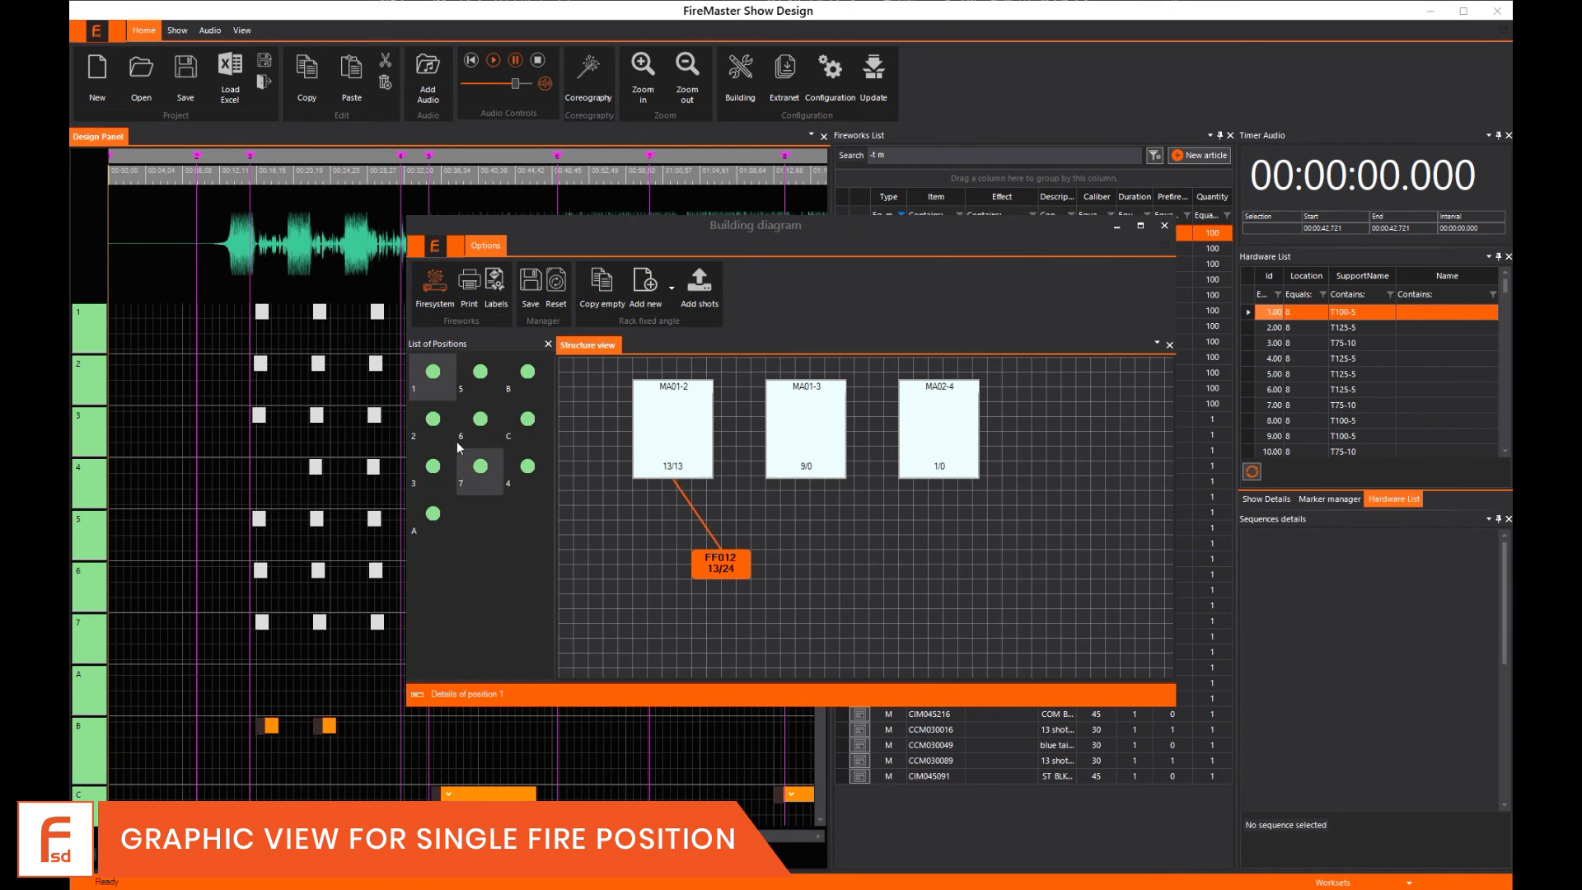
View the rack structure of position 5 in the Building diagram and return to position 1.
{"action": "left_click", "coordinate": [482, 397]}
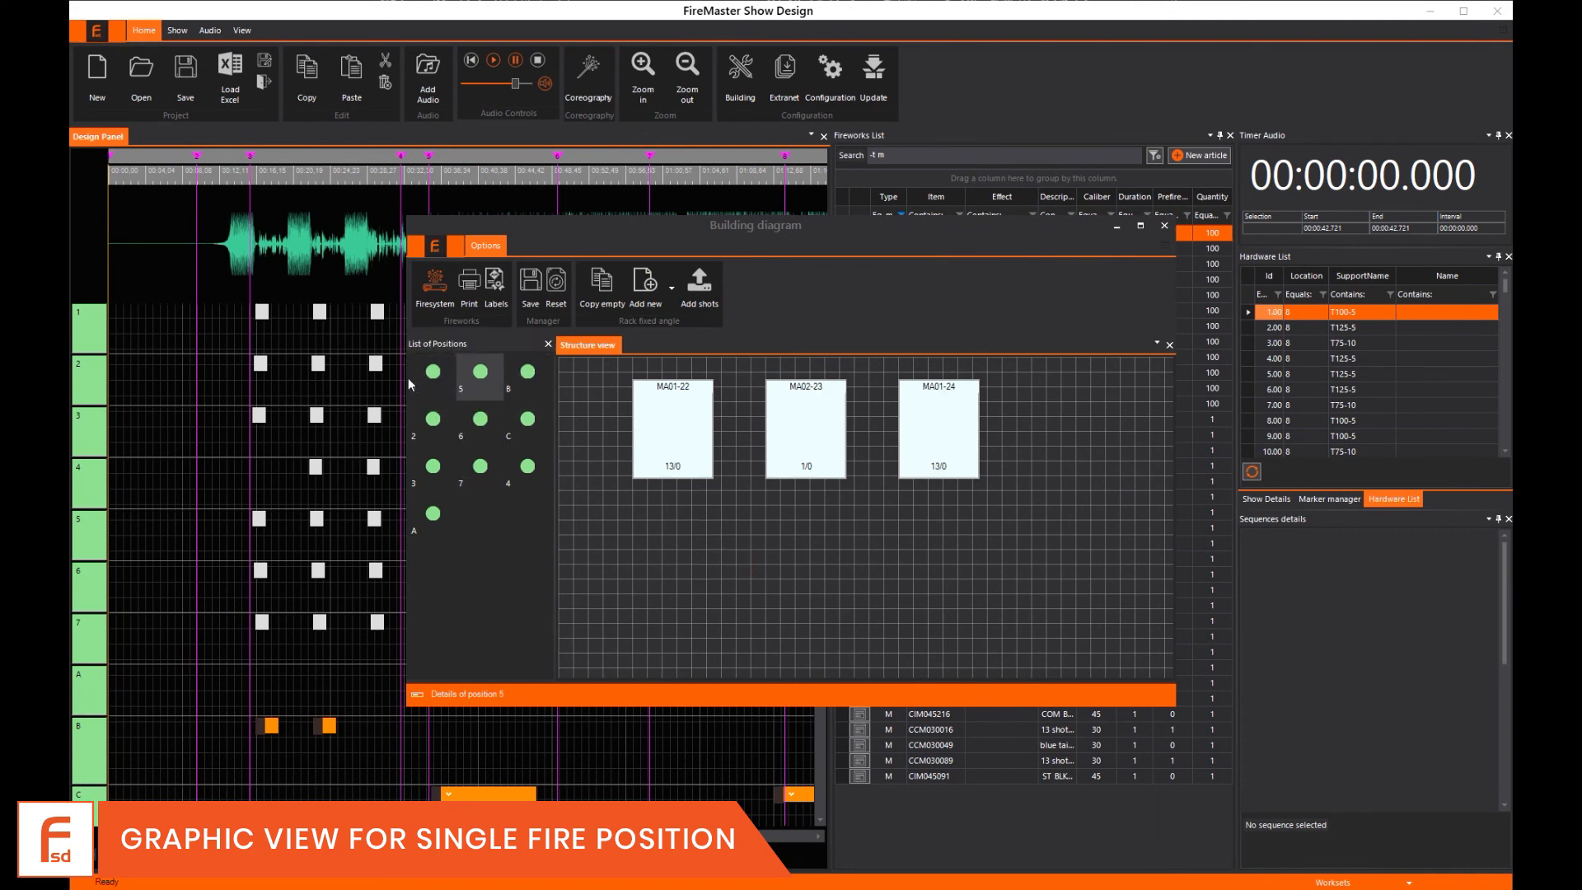
{"action": "left_click", "coordinate": [482, 386]}
{"action": "left_click", "coordinate": [439, 381]}
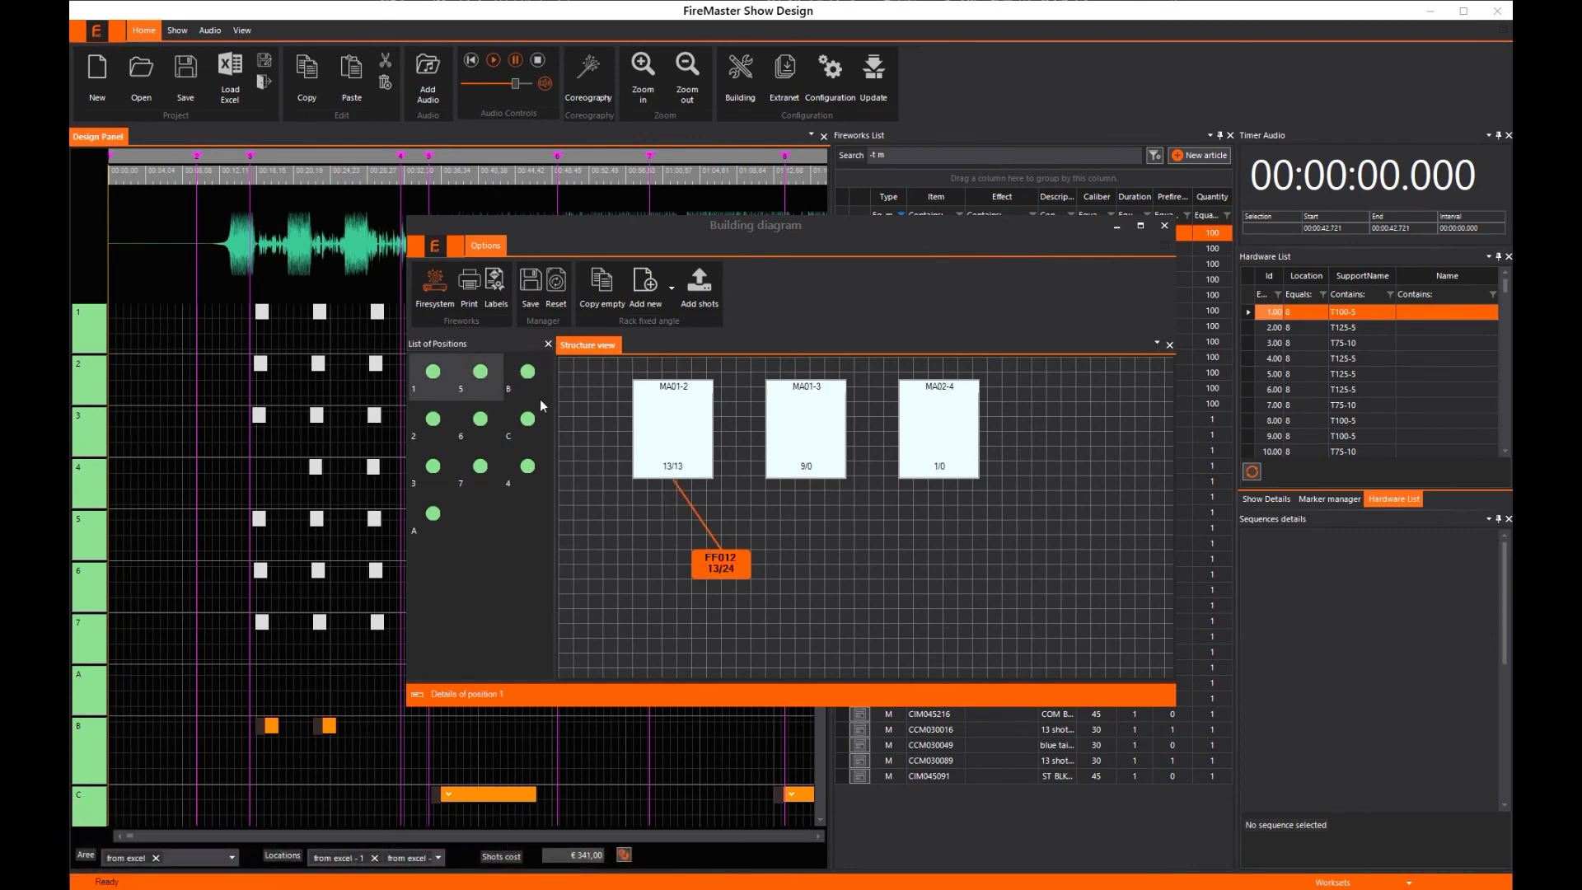
Open rack MA01-2 of position 1, set its hardware row holders display to 3, and return to the position's racks.
{"action": "double_click", "coordinate": [685, 434]}
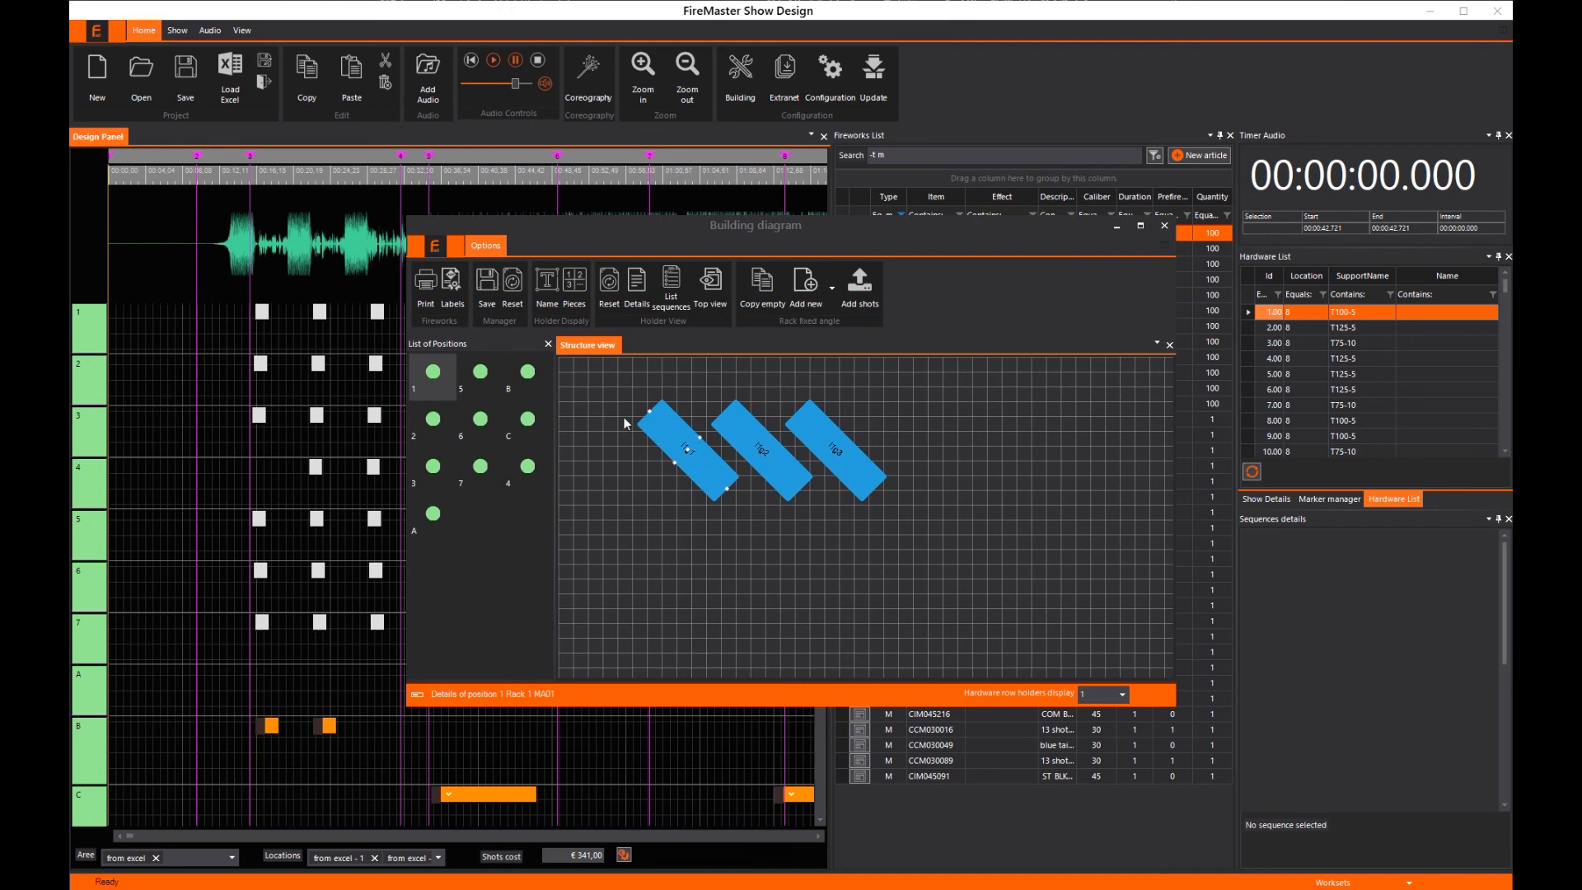
{"action": "left_click", "coordinate": [1121, 694]}
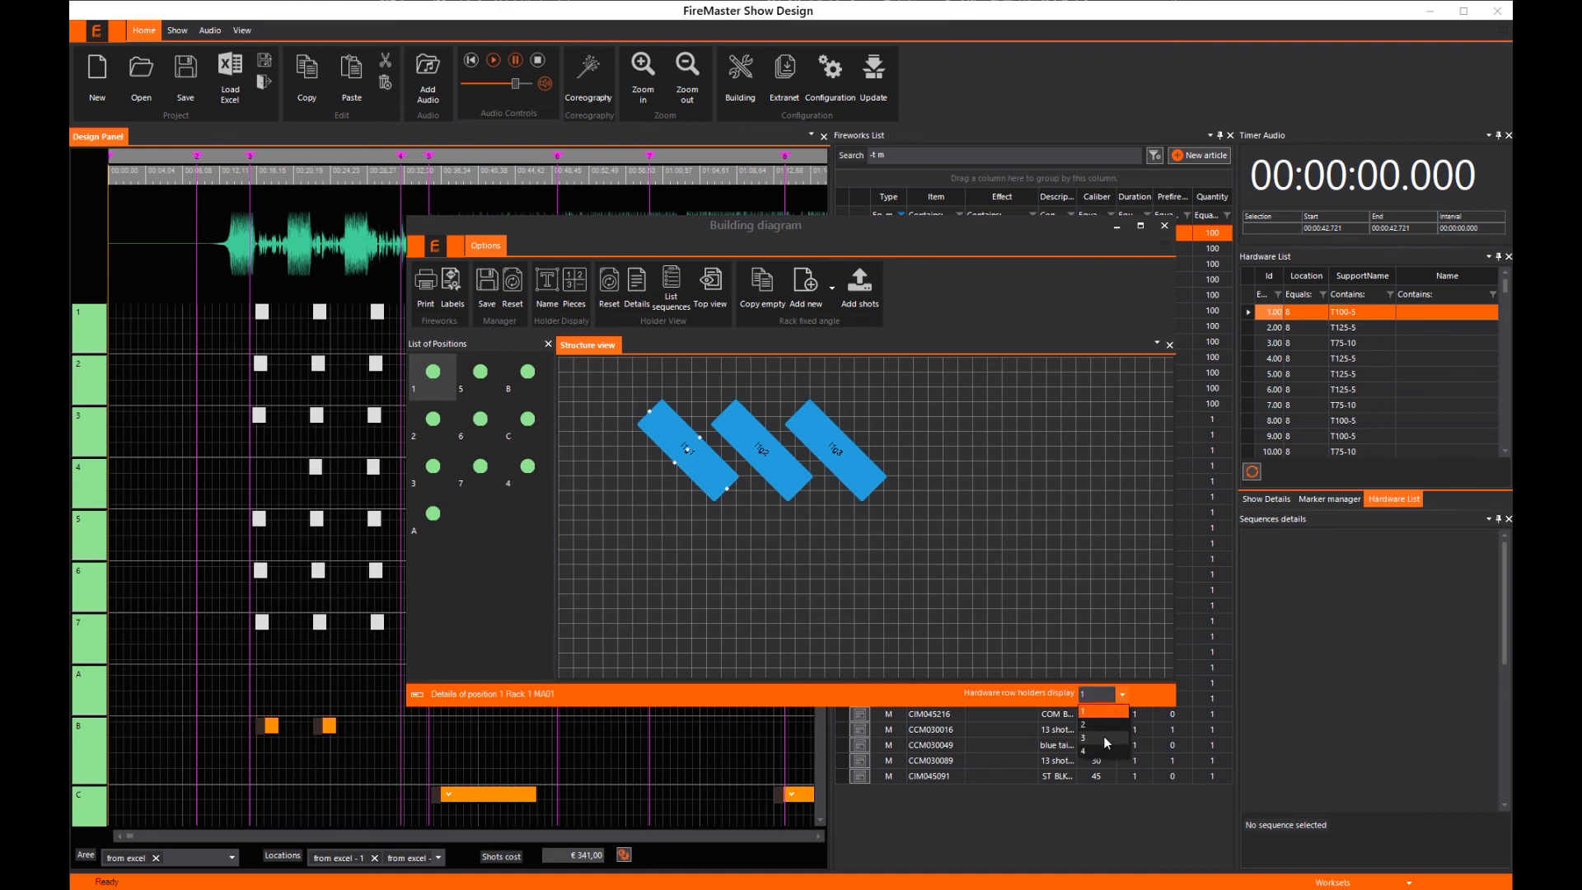
{"action": "left_click", "coordinate": [1104, 742]}
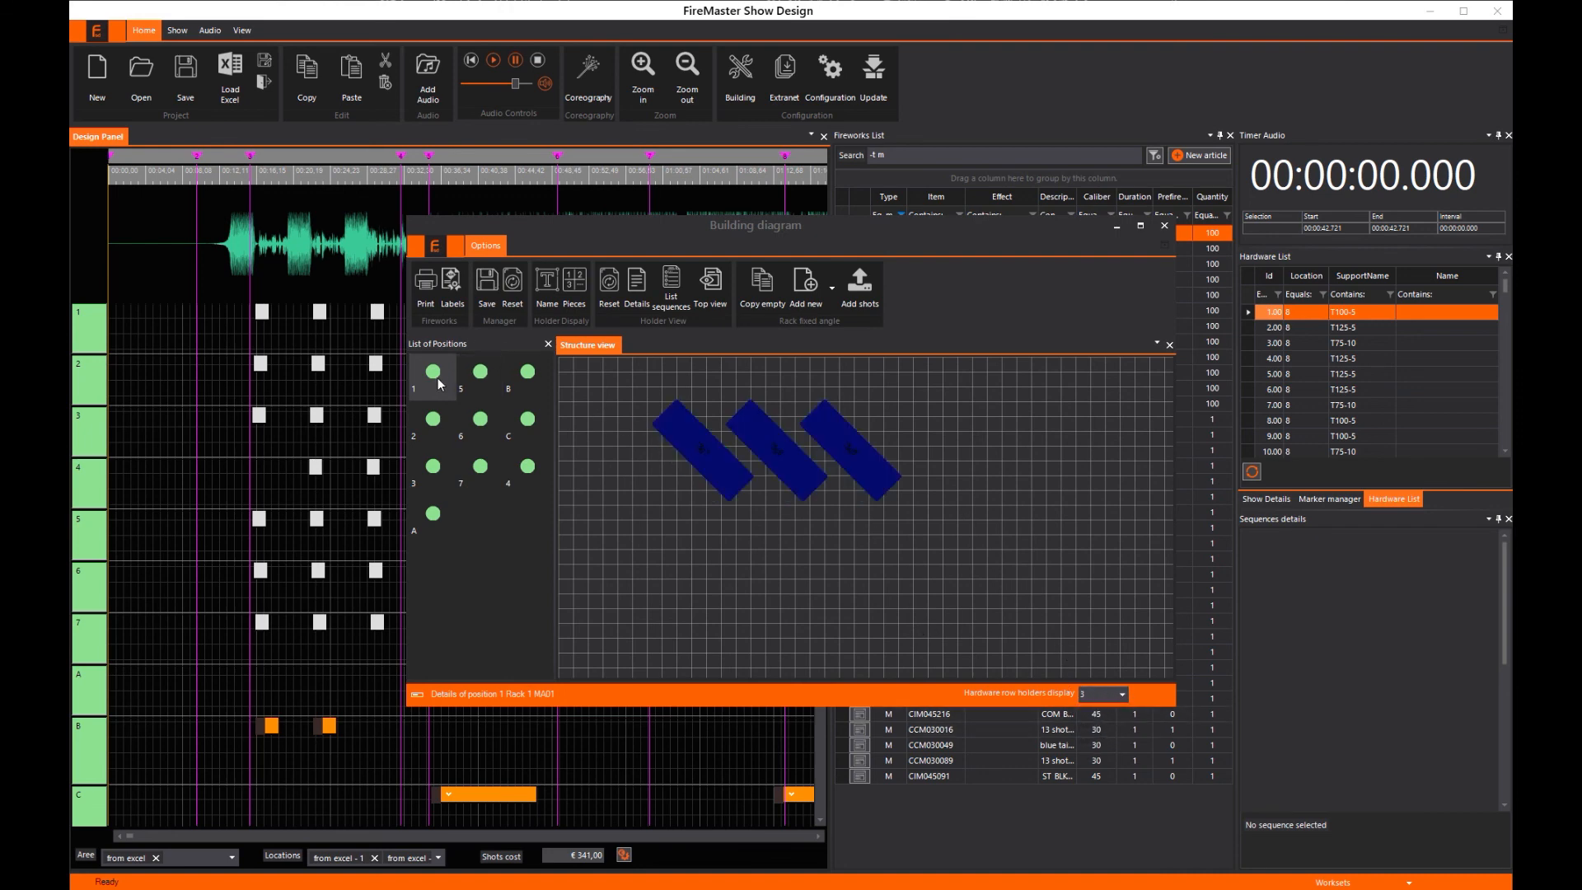
{"action": "left_click", "coordinate": [440, 382]}
View the holder layout of rack MA02-4 in position 1 and return to the position's rack overview.
{"action": "left_click", "coordinate": [956, 448]}
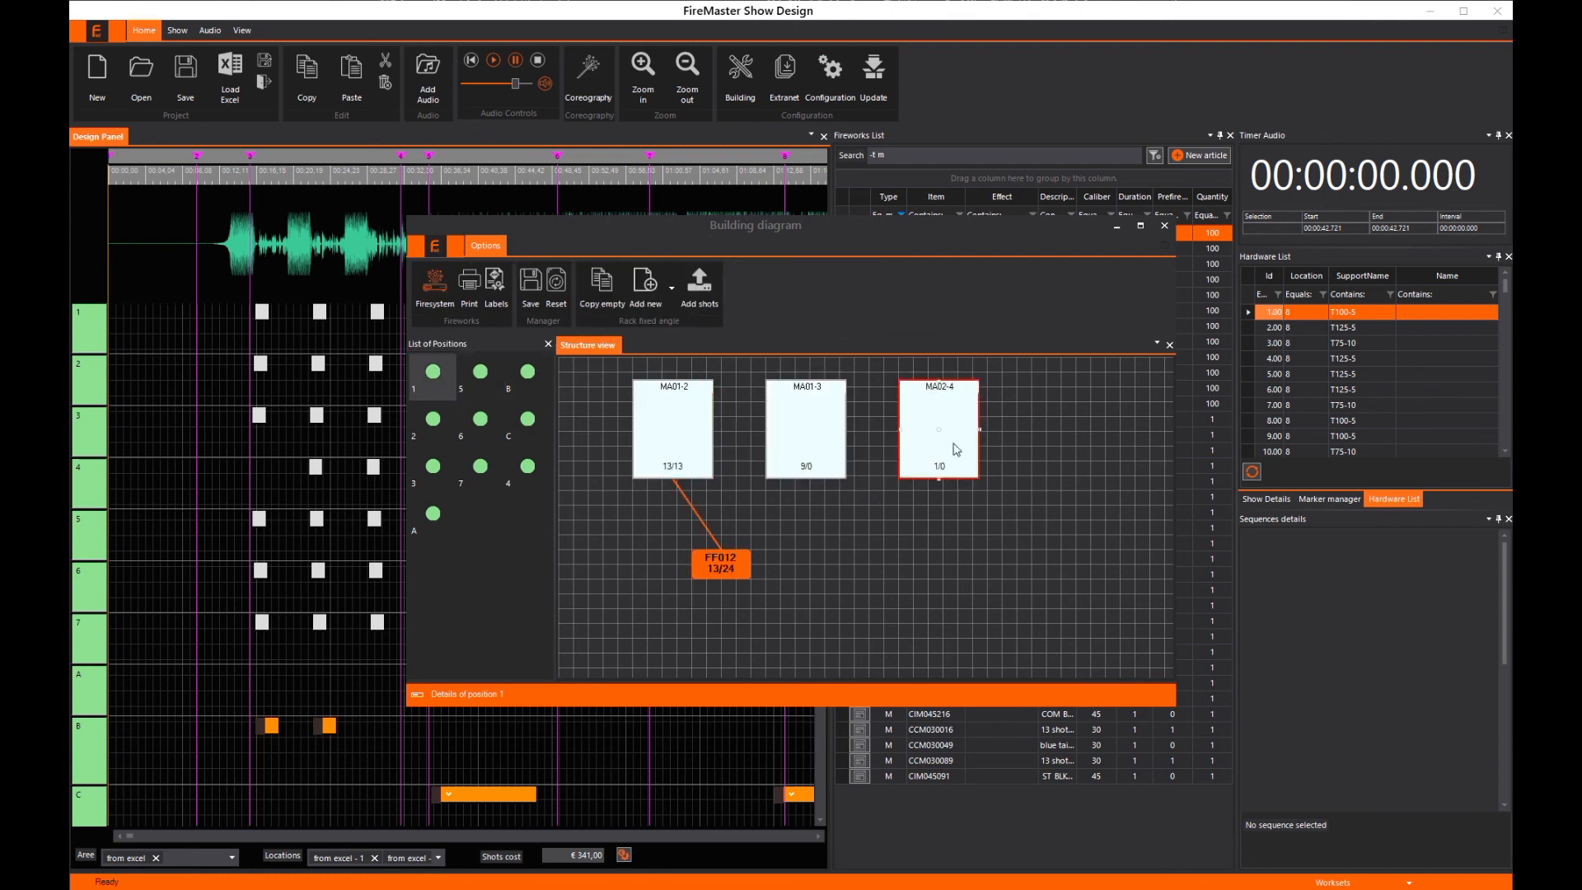
{"action": "double_click", "coordinate": [956, 448]}
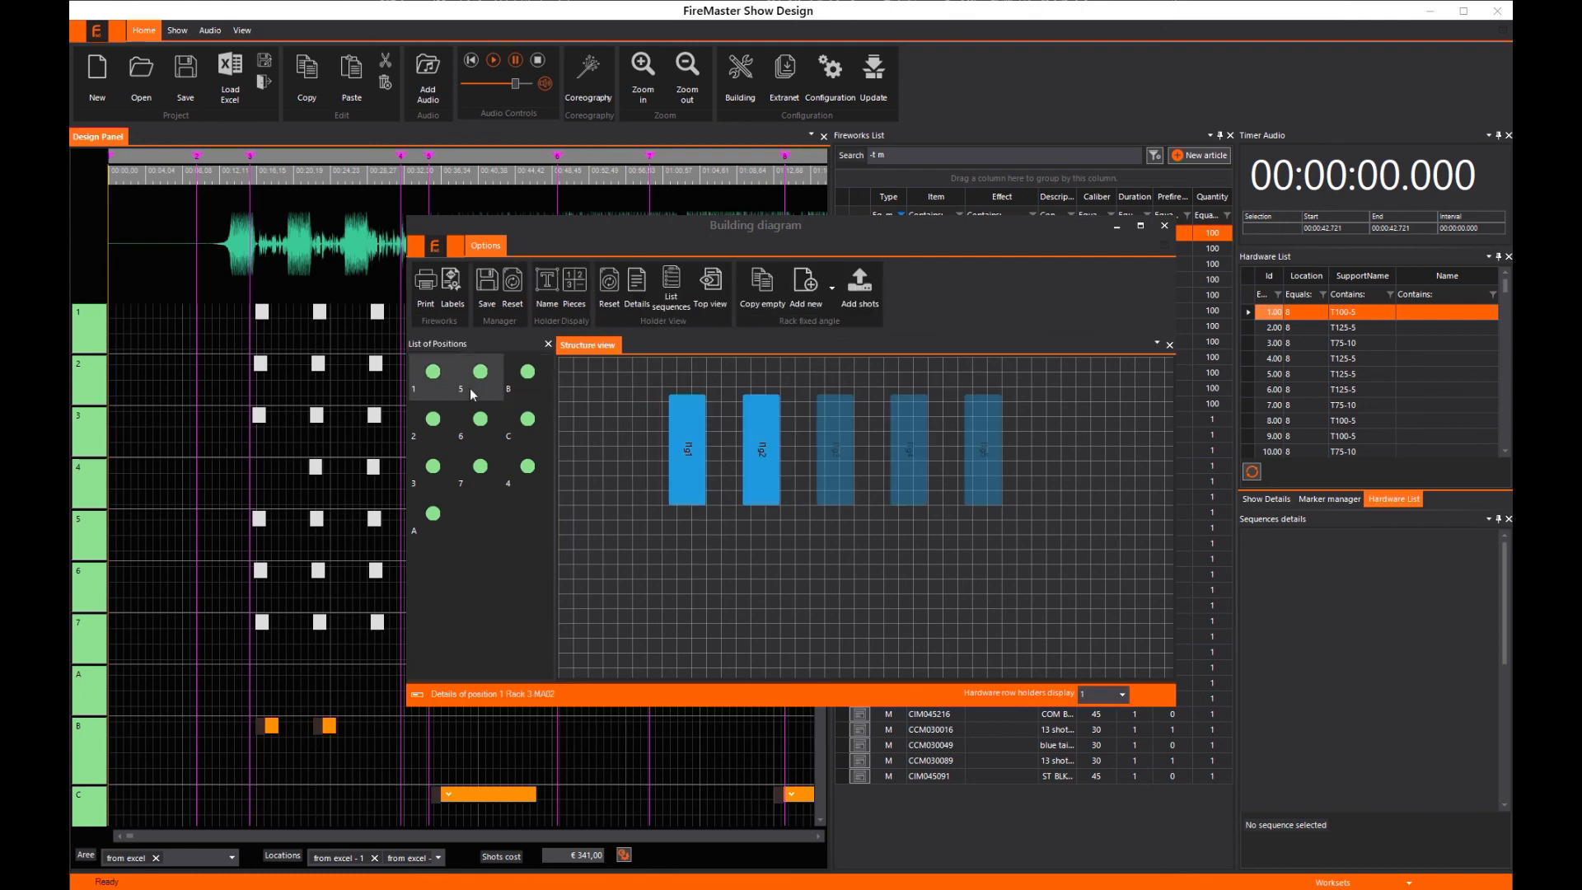
{"action": "left_click", "coordinate": [435, 388]}
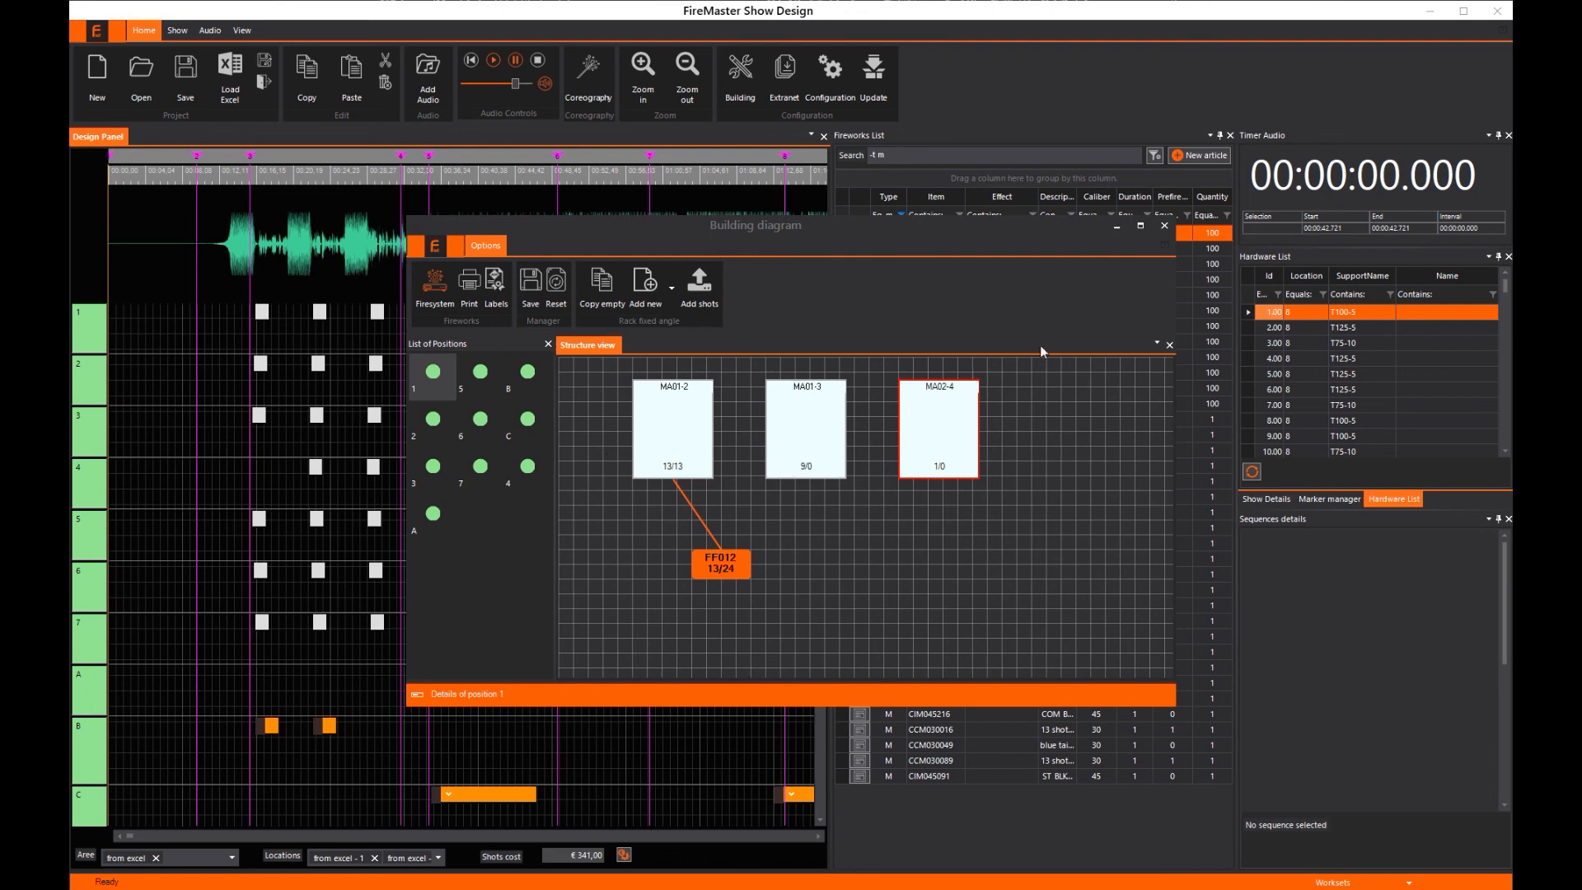
Show the available Firemasters and connect rack MA01-3 of position 1 to firing module F012.
{"action": "left_click", "coordinate": [437, 284]}
{"action": "left_click_drag", "start_coordinate": [1059, 402], "coordinate": [821, 446]}
{"action": "left_click_drag", "start_coordinate": [805, 506], "coordinate": [729, 594]}
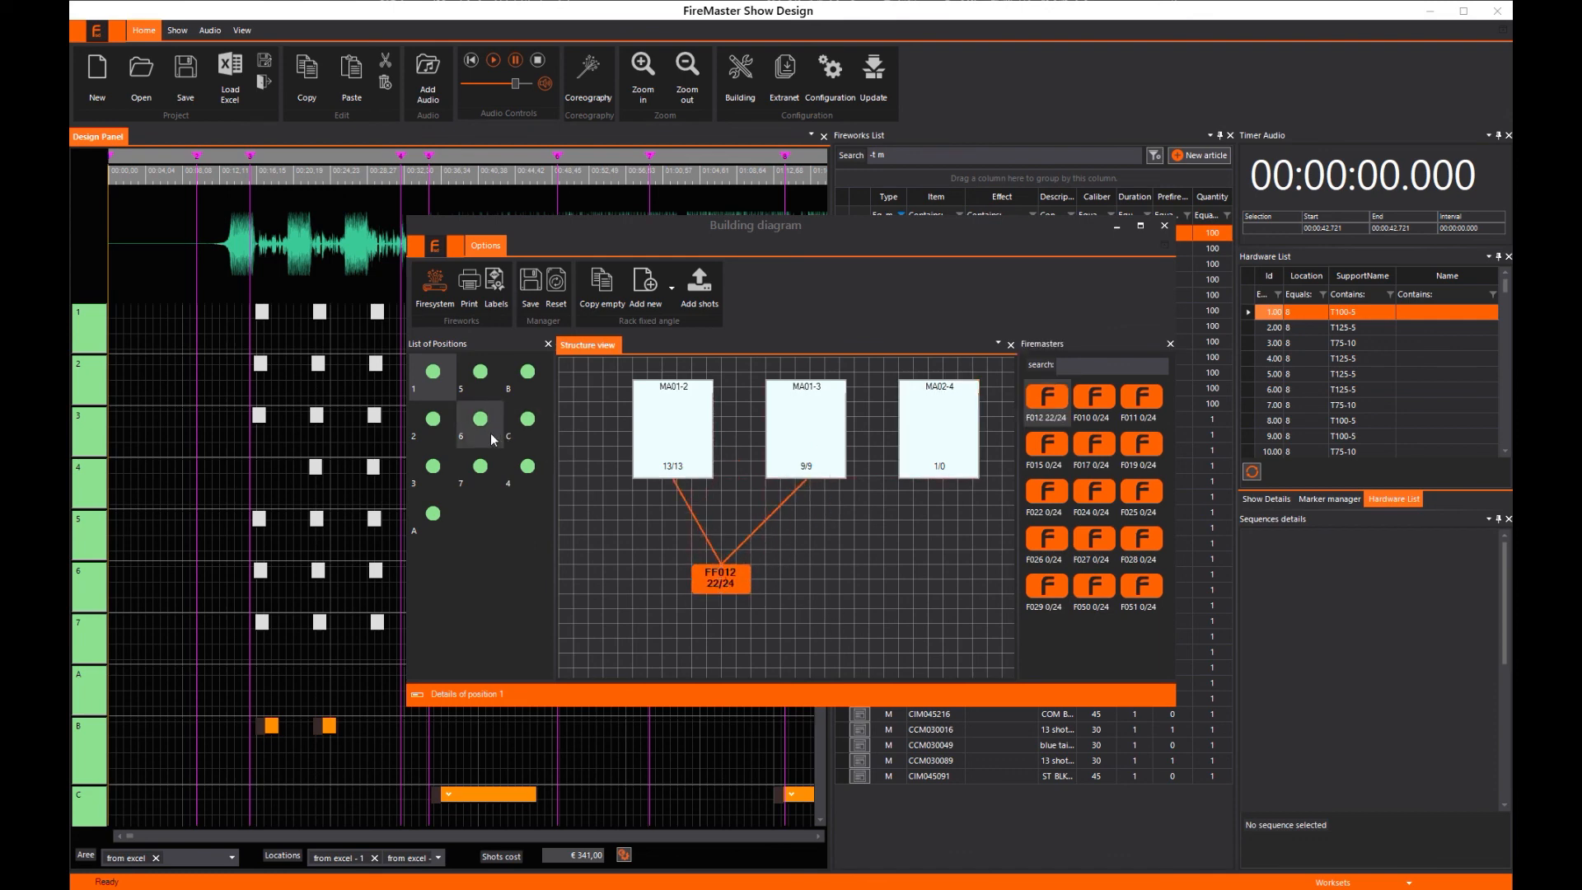
Inspect the angled holders of an MA01 rack in position 2, and view the structures of positions 7 and C.
{"action": "left_click", "coordinate": [427, 433]}
{"action": "left_click", "coordinate": [823, 441]}
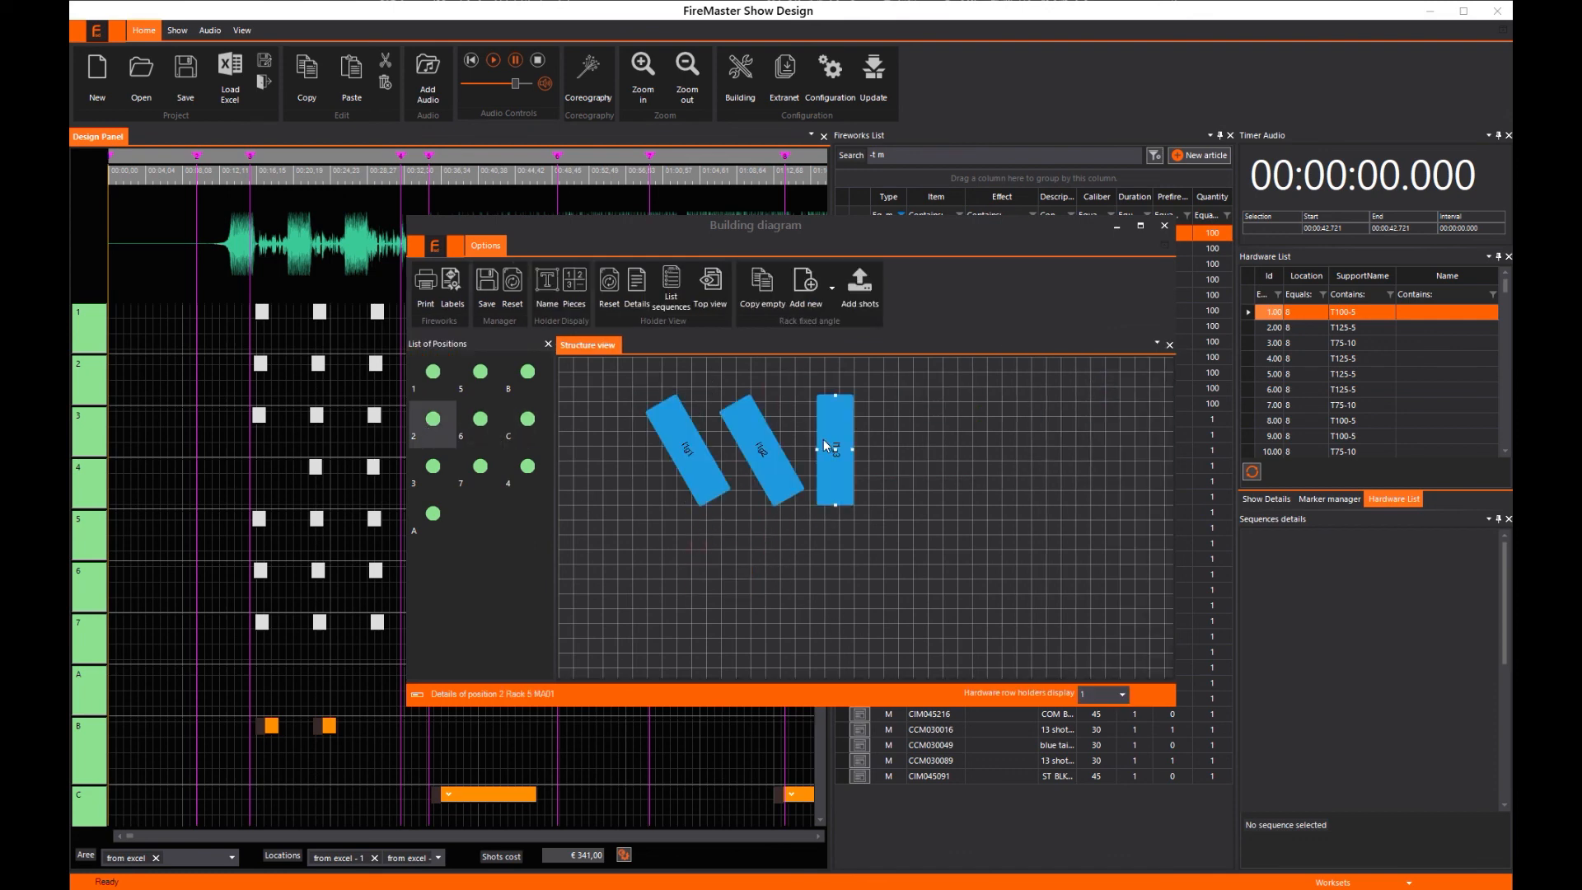
{"action": "left_click", "coordinate": [433, 420]}
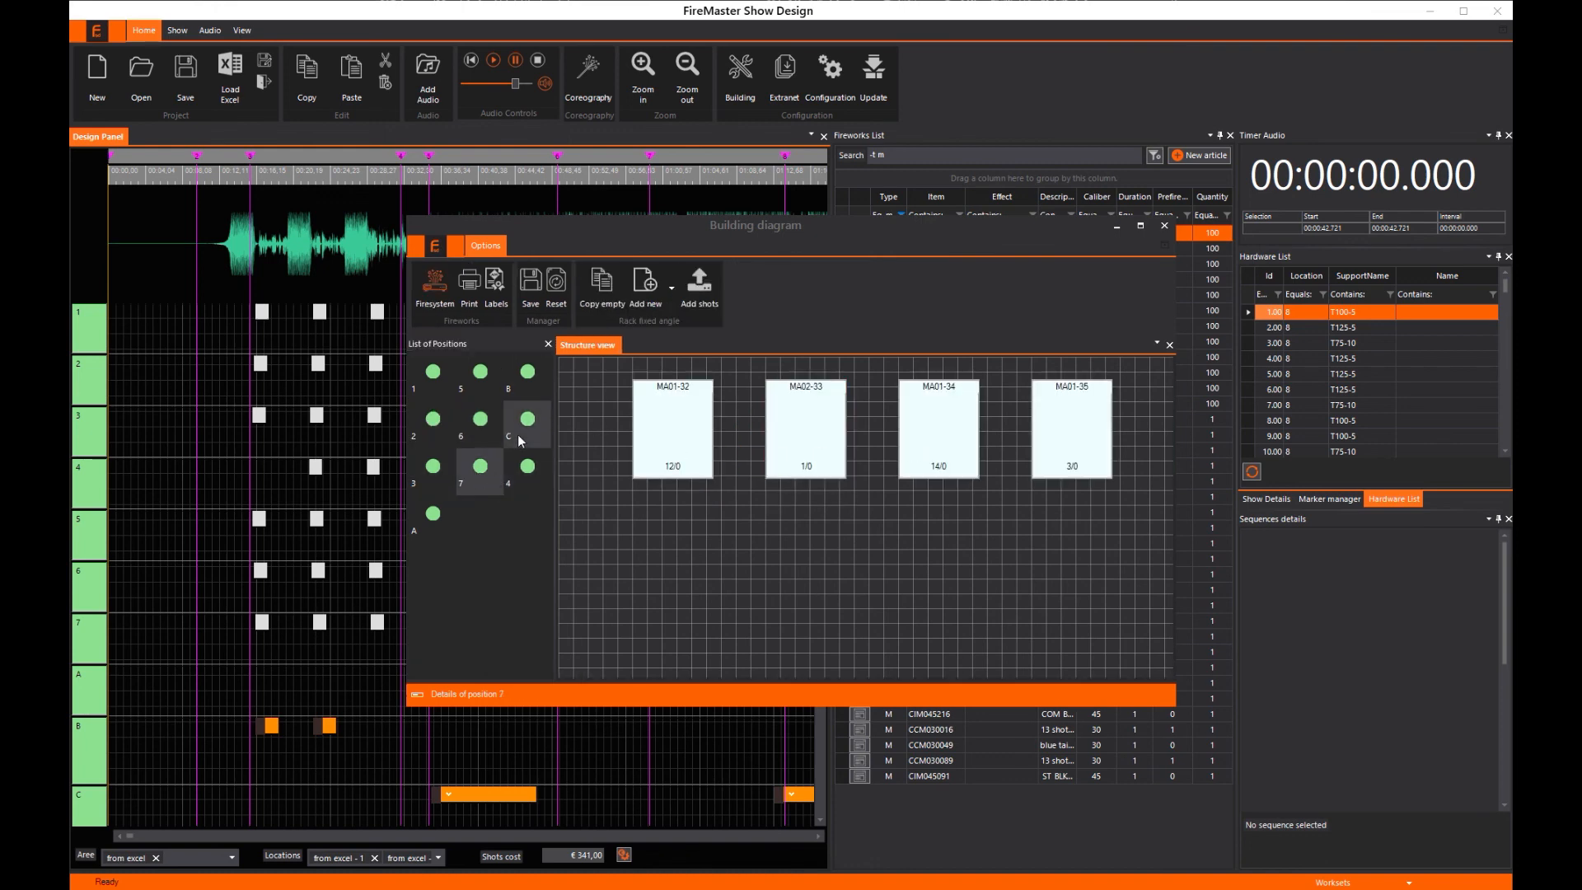
{"action": "left_click", "coordinate": [527, 421]}
{"action": "left_click", "coordinate": [707, 401]}
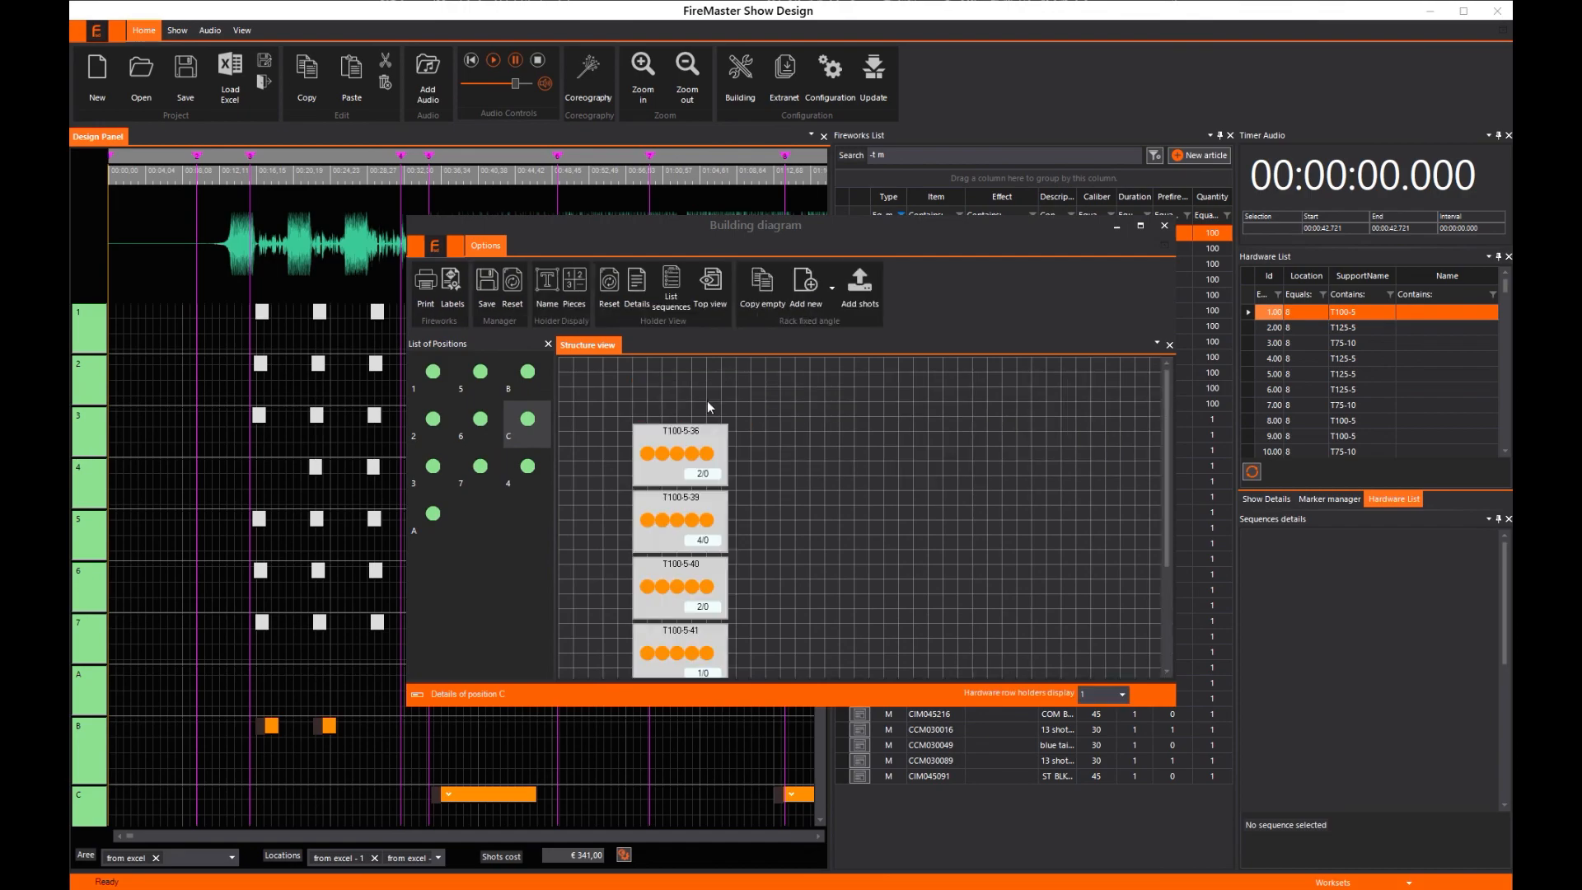